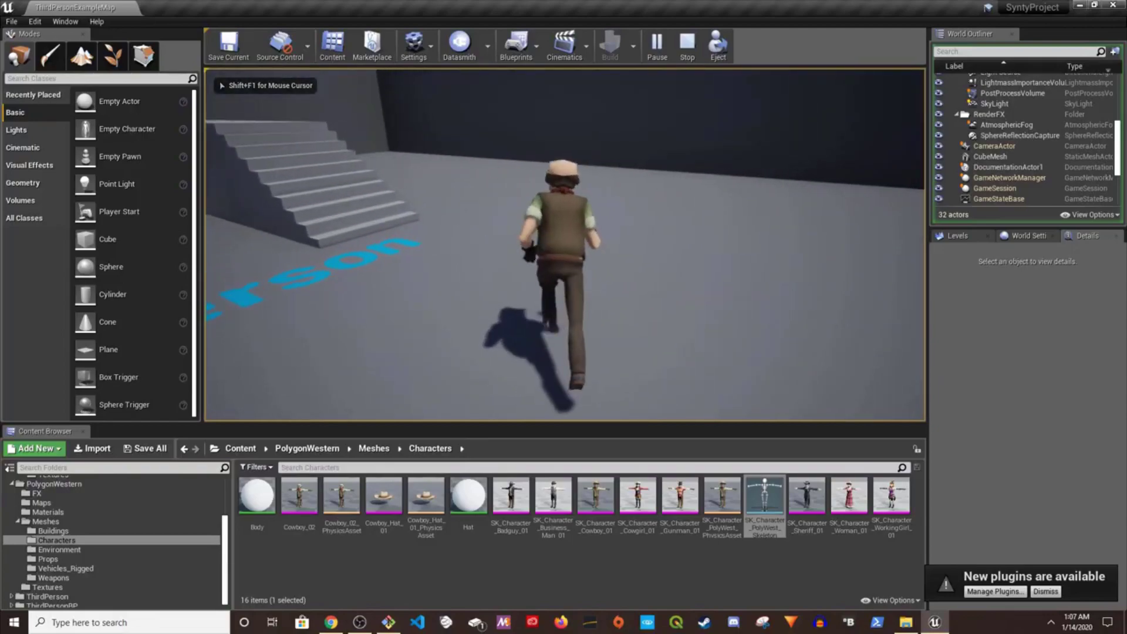
# Stop the running cowboy game preview and return to the ThirdPersonExampleMap editor
pyautogui.press('s')
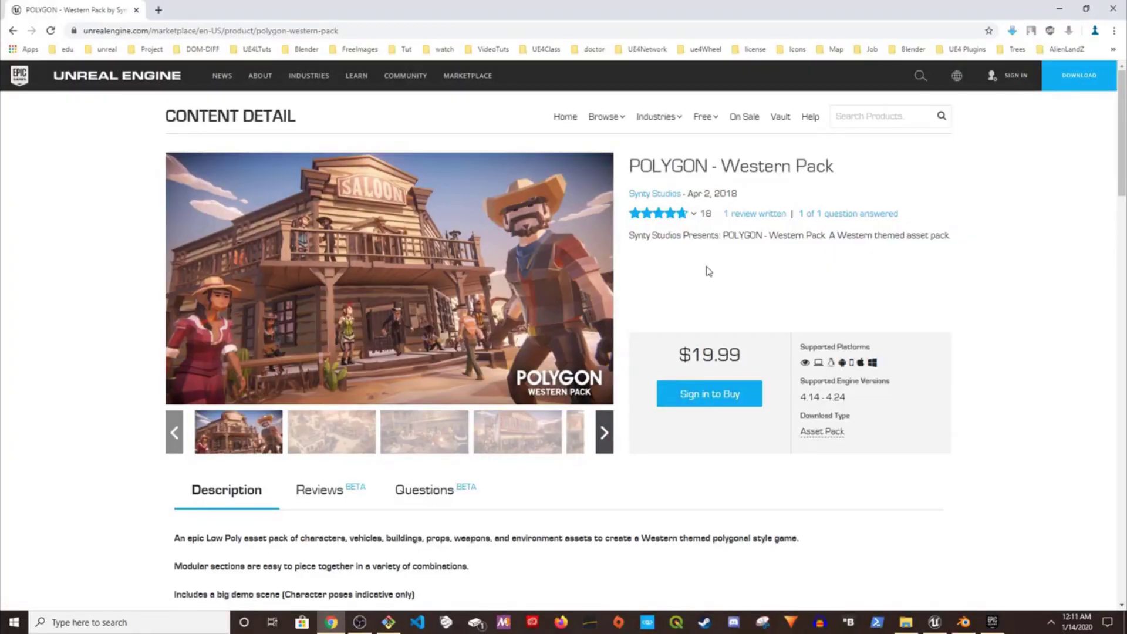
pyautogui.moveTo(683, 228)
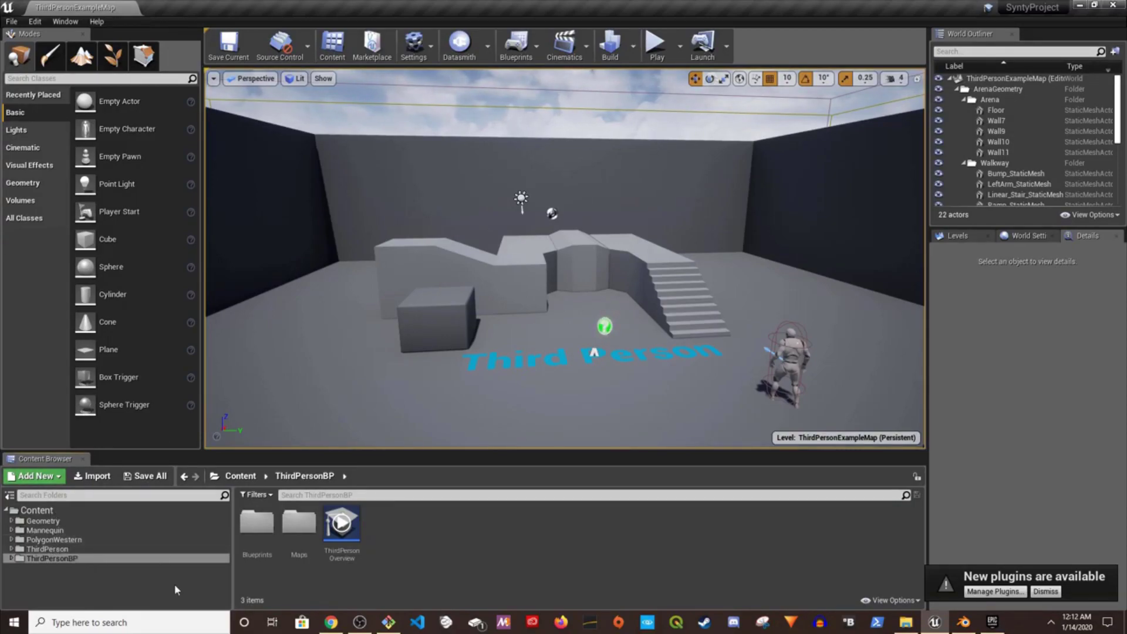
# Browse to PolygonWestern > Meshes > Characters and select the SK_Character_Cowboy_01 mesh
pyautogui.click(331, 622)
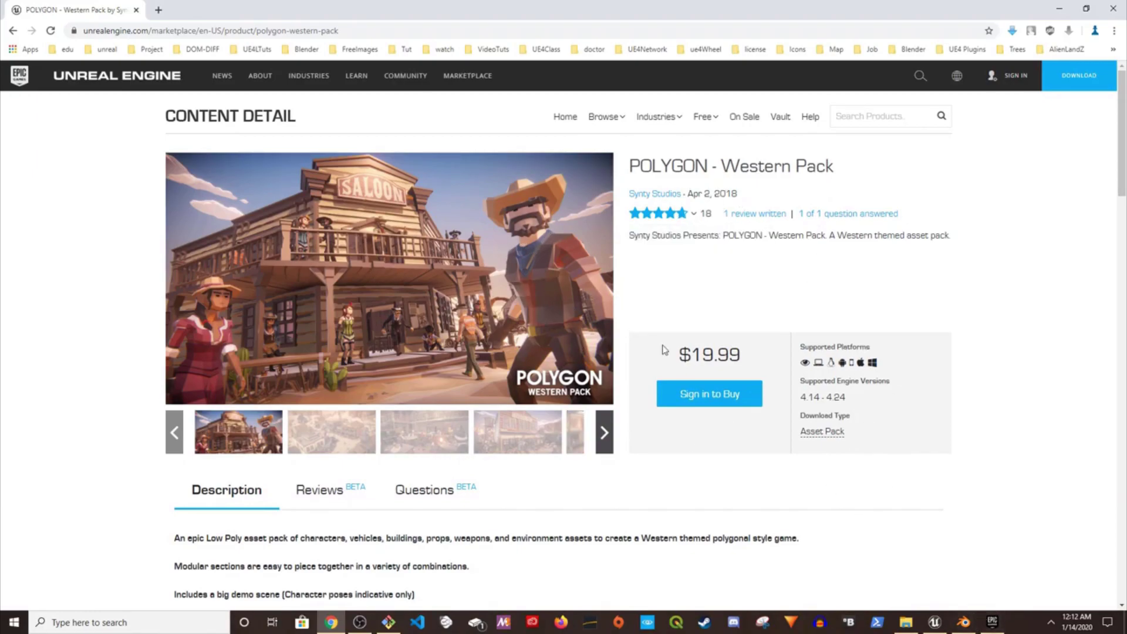
pyautogui.click(935, 622)
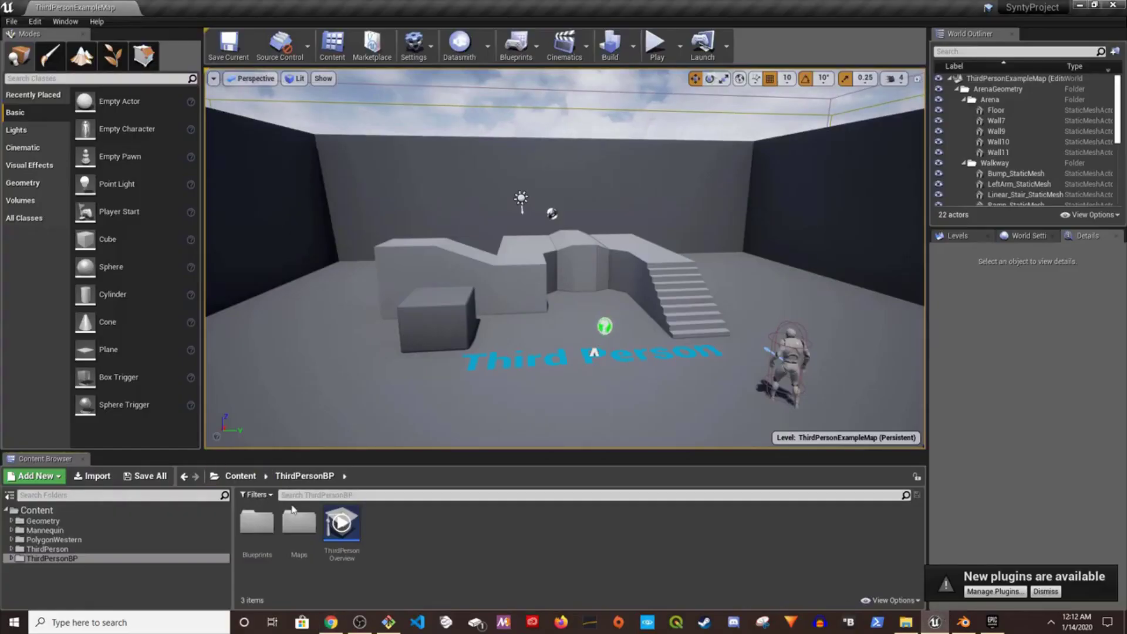
pyautogui.click(24, 540)
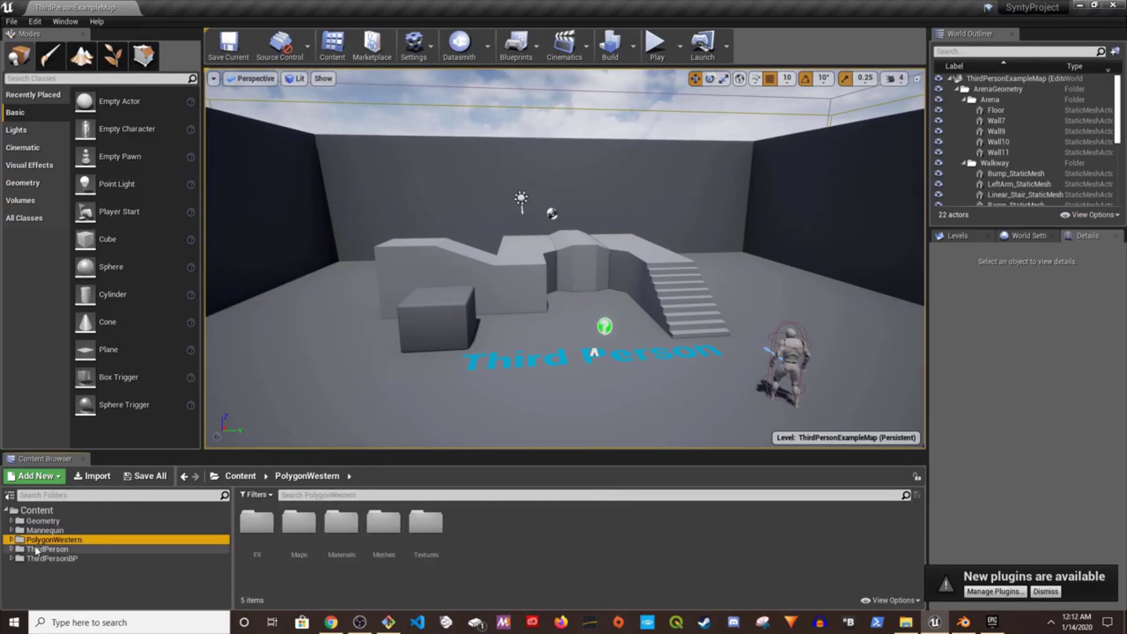
pyautogui.doubleClick(65, 539)
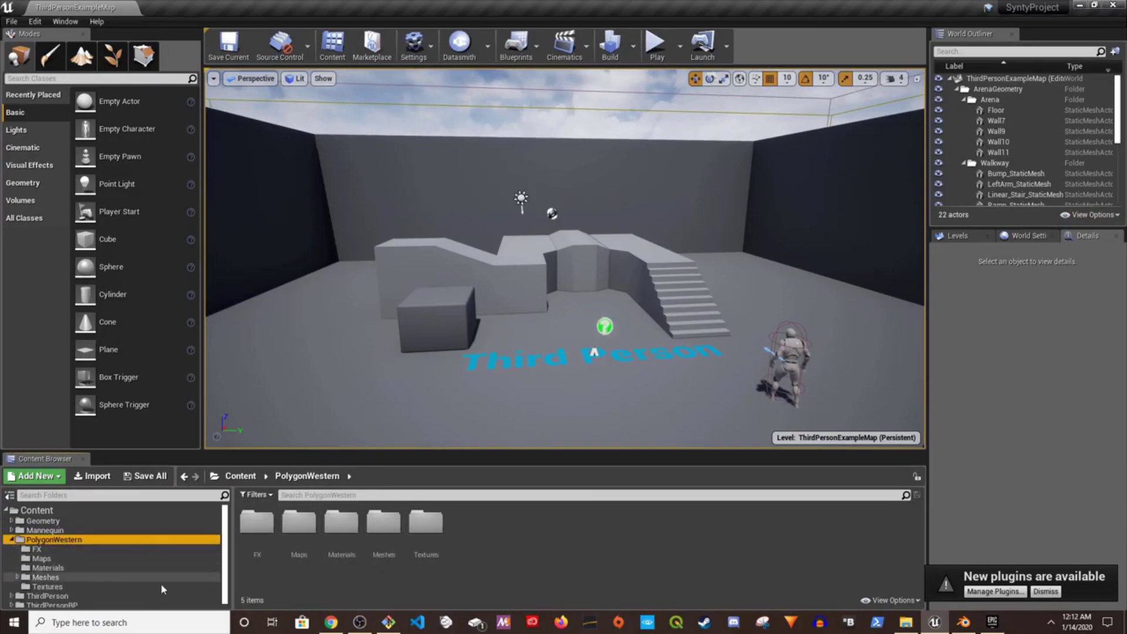
pyautogui.doubleClick(65, 575)
pyautogui.scroll(-3, 66, 570)
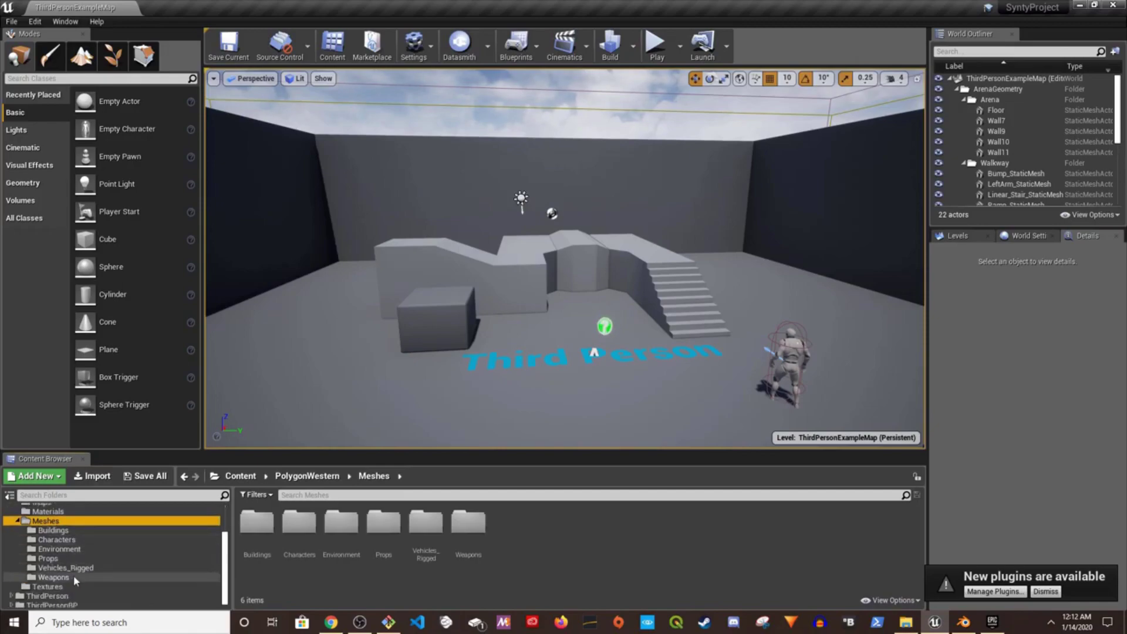
pyautogui.click(57, 539)
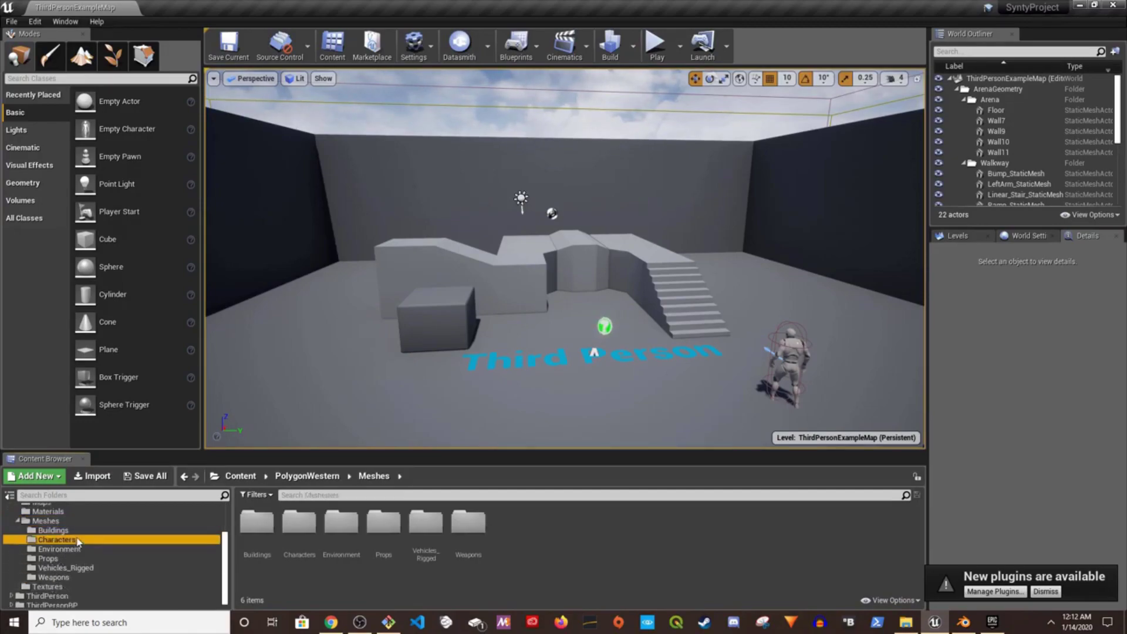
pyautogui.click(342, 525)
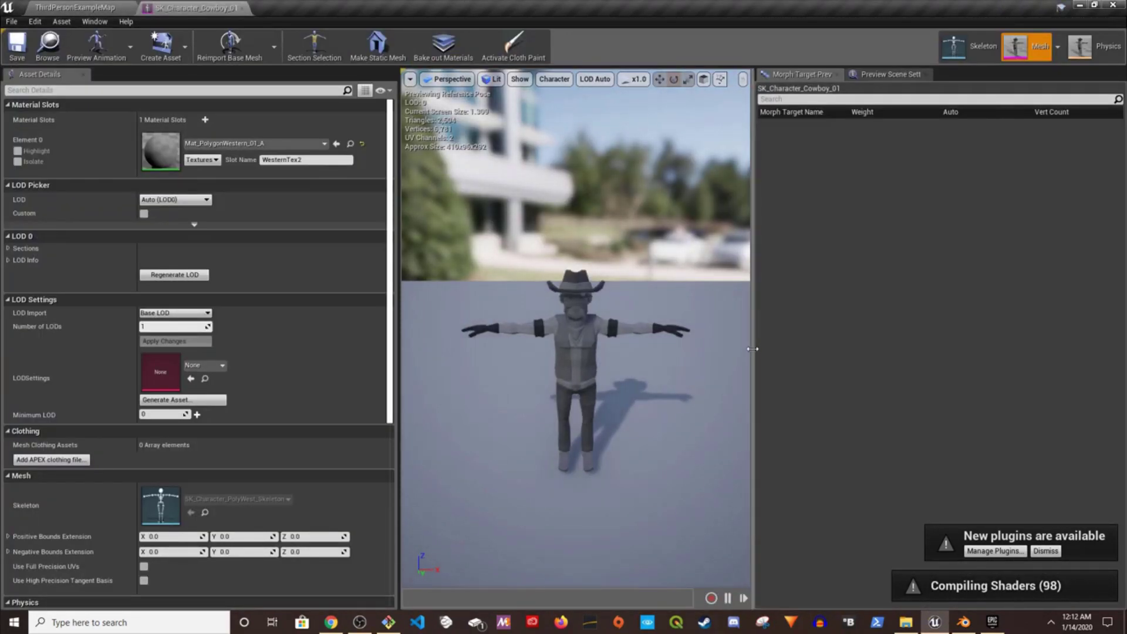
# Export SK_Character_Cowboy_01 as an FBX file into the 3D Objects folder with default FBX options
pyautogui.moveTo(753, 352); pyautogui.dragTo(976, 355)
pyautogui.click(88, 7)
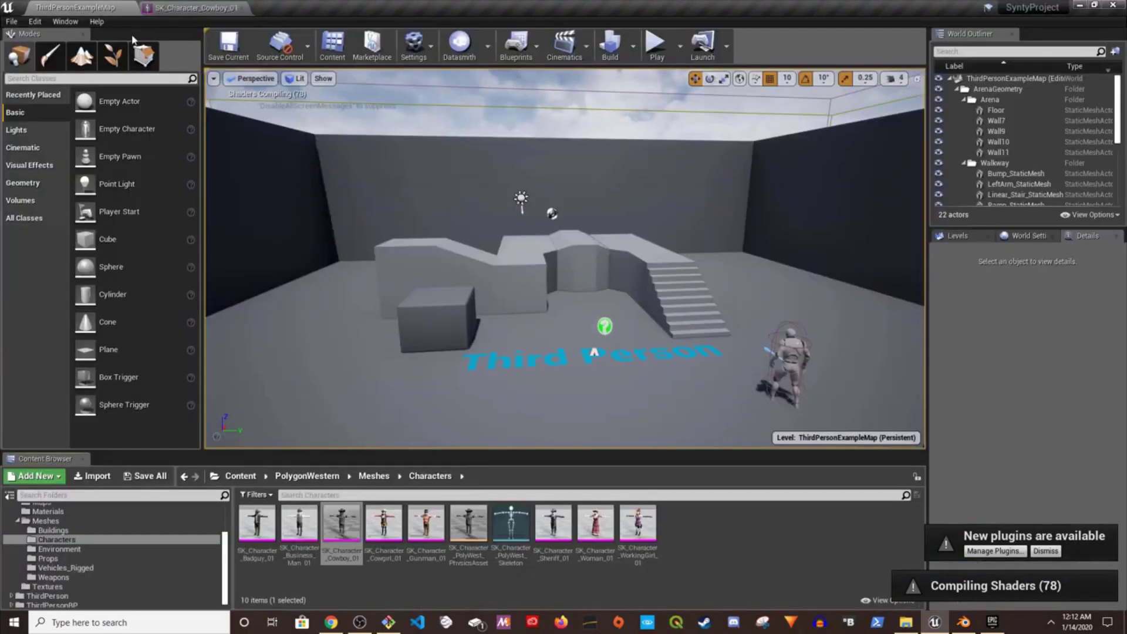
pyautogui.rightClick(349, 520)
pyautogui.moveTo(432, 356)
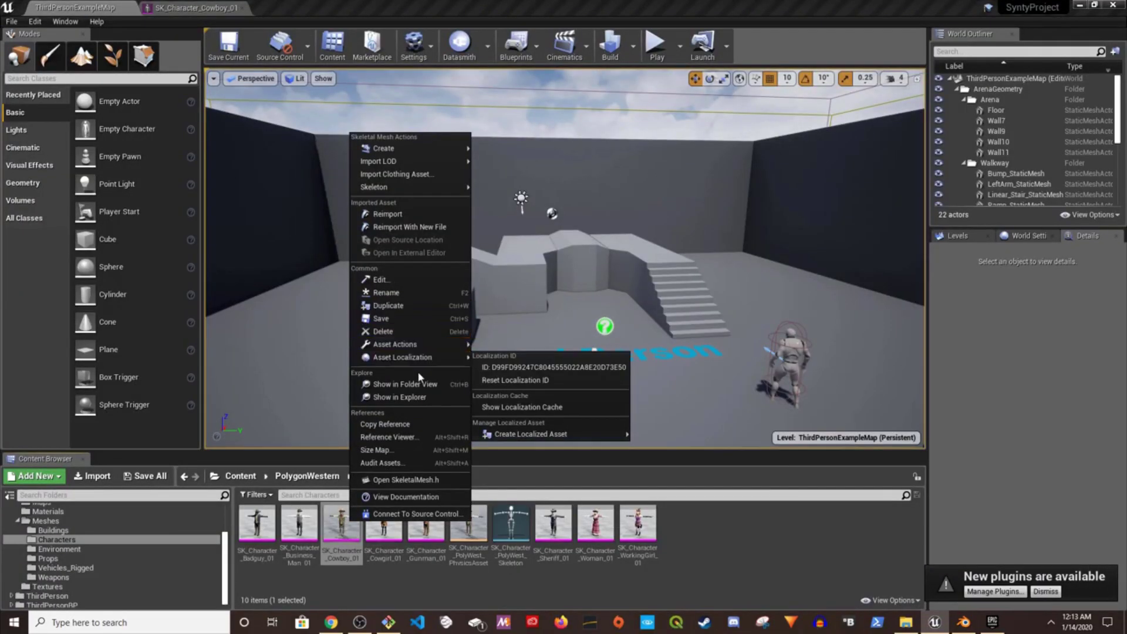
pyautogui.click(499, 399)
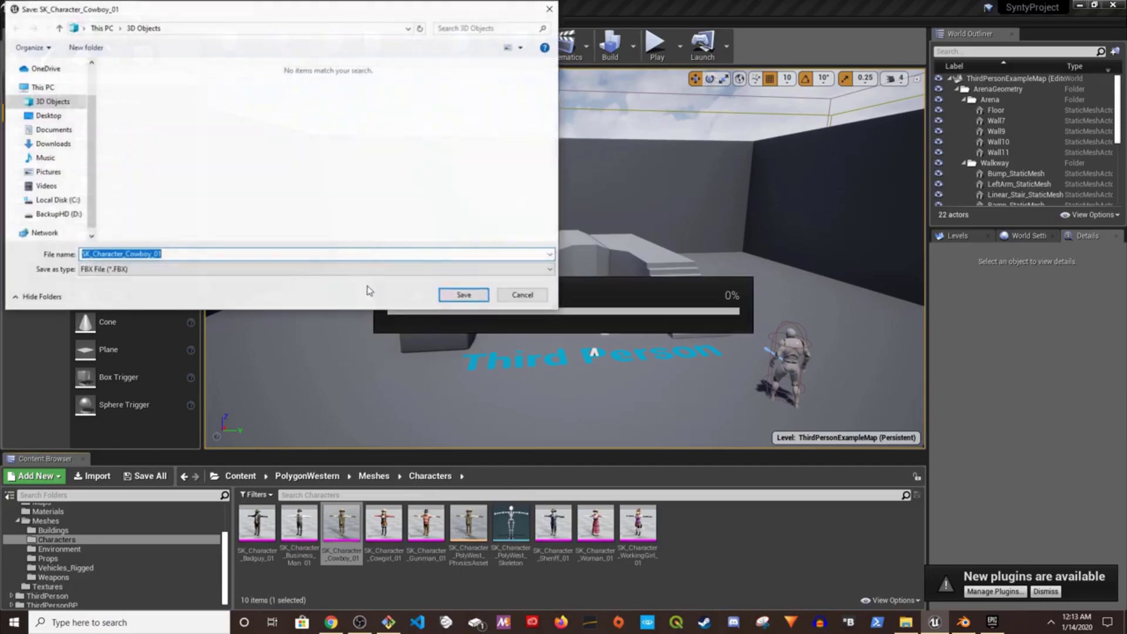
pyautogui.click(464, 294)
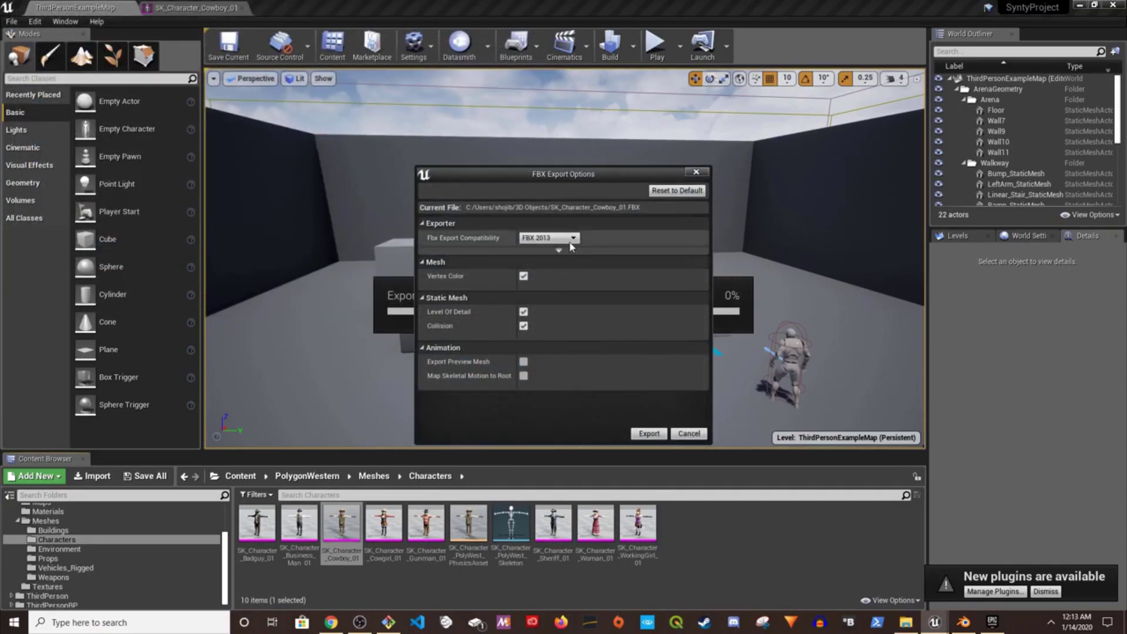
pyautogui.click(649, 433)
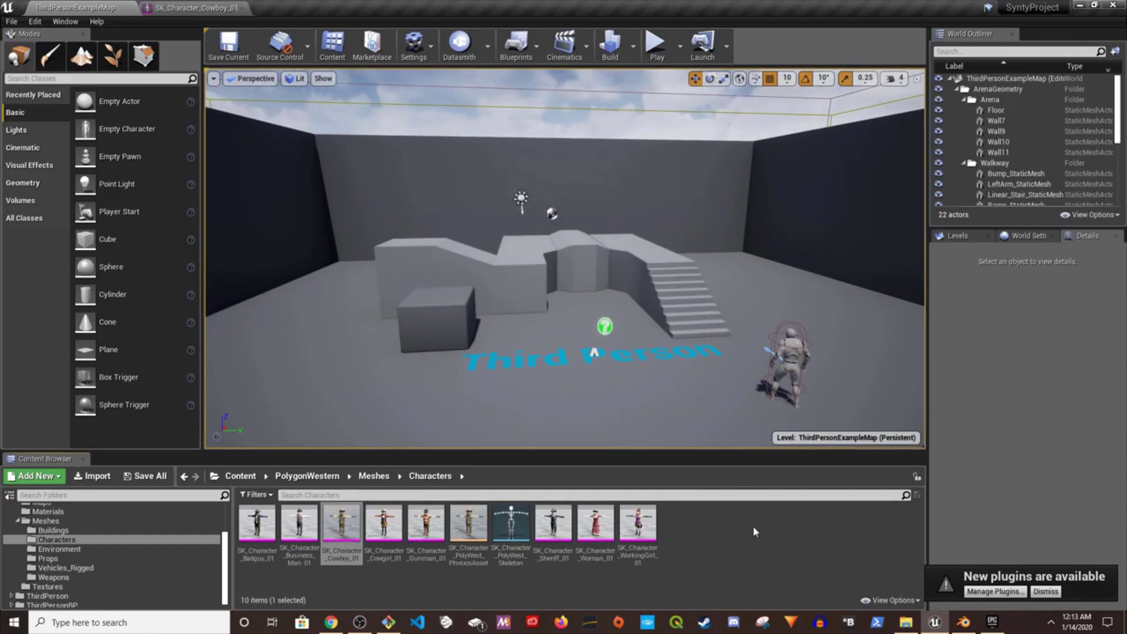
# In maximized Blender, start an FBX import and pick SK_Character_Cowboy_01.FBX from 3D Objects
pyautogui.hotkey('alt', 'Tab')
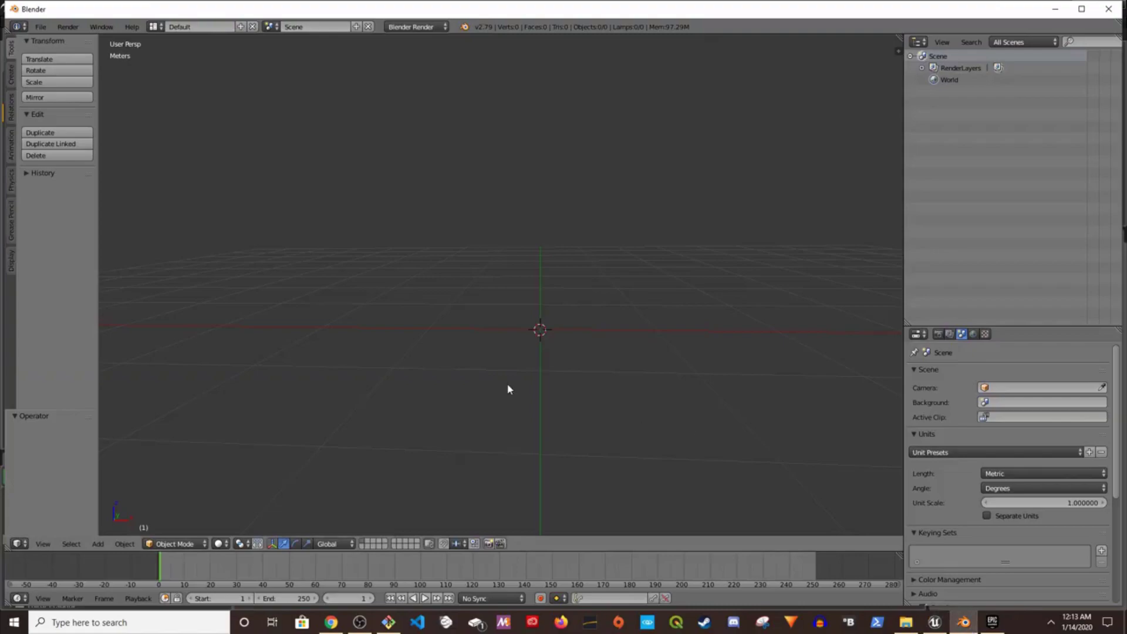
pyautogui.doubleClick(86, 9)
pyautogui.click(37, 22)
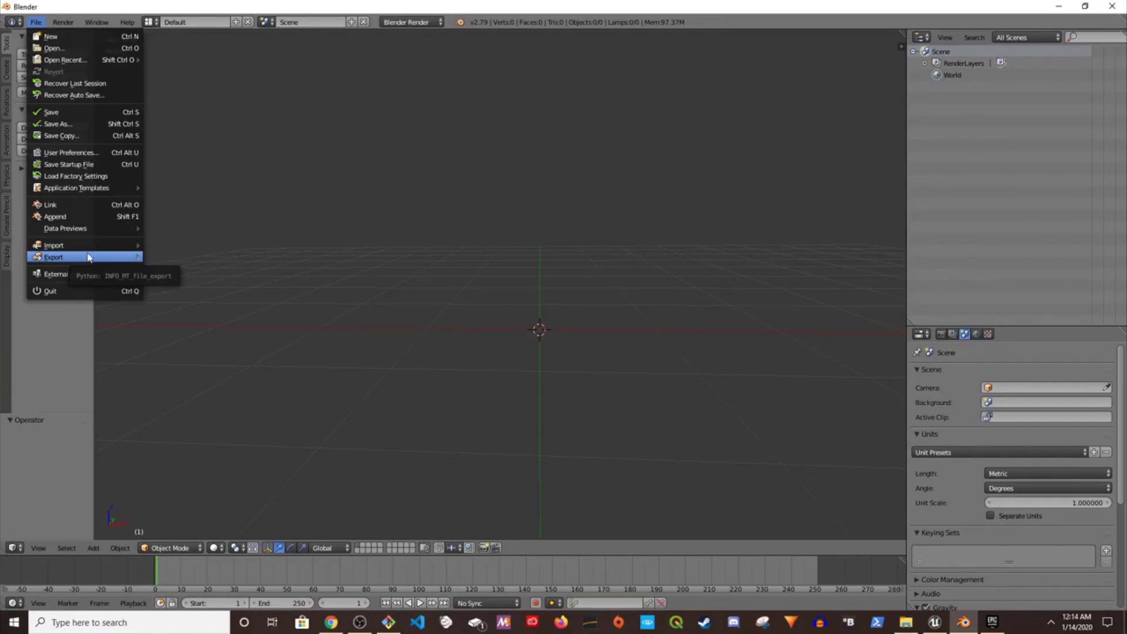
pyautogui.moveTo(103, 253)
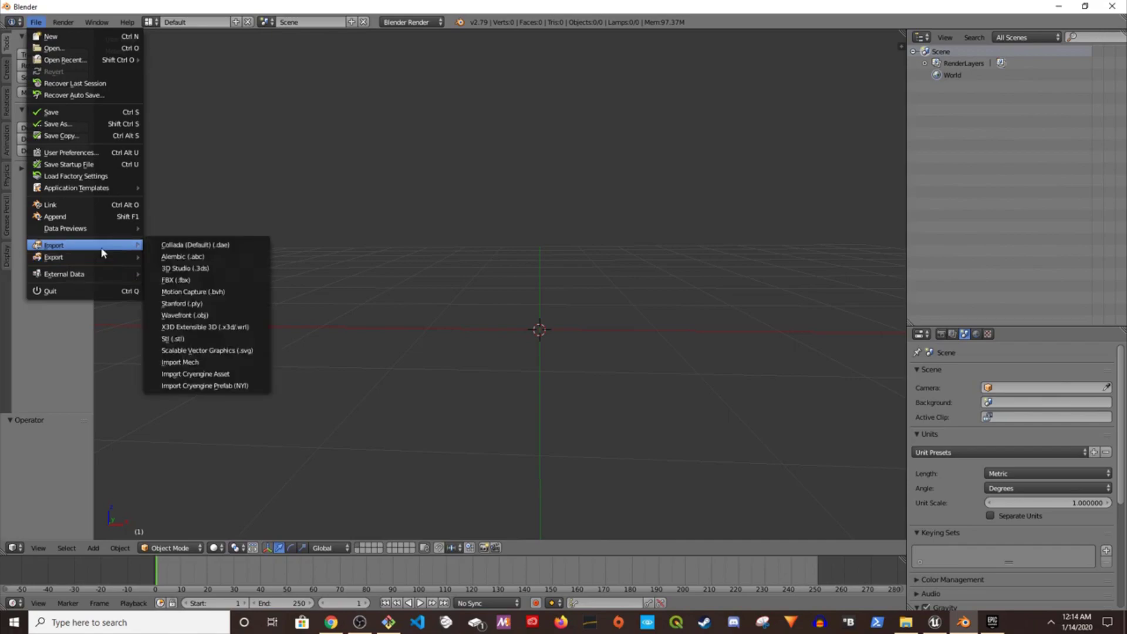
pyautogui.click(190, 279)
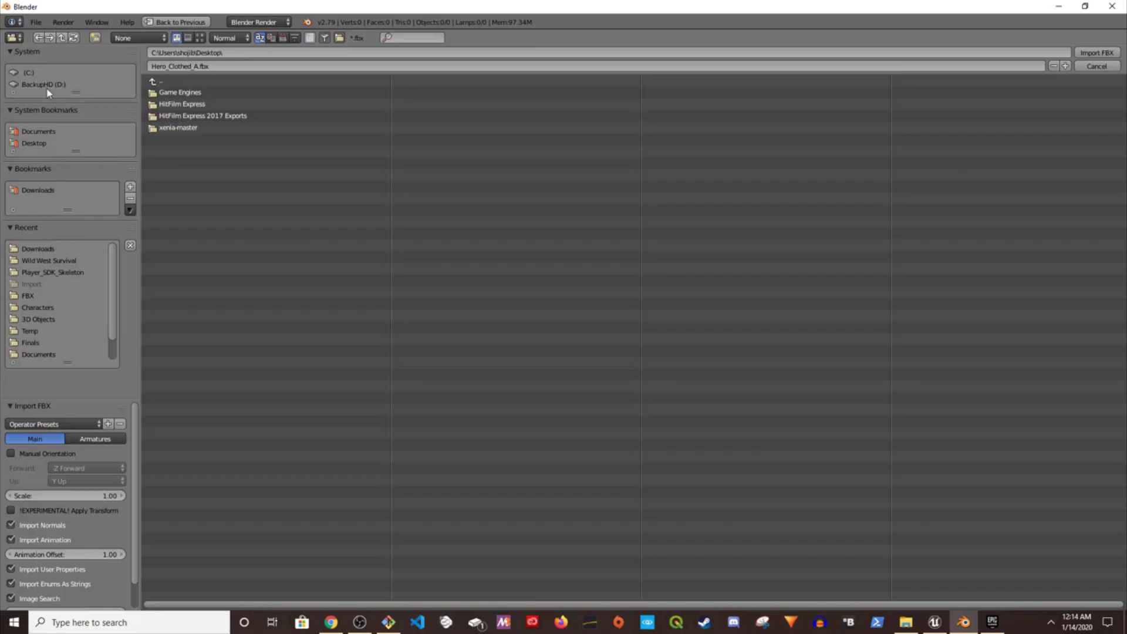
pyautogui.click(154, 81)
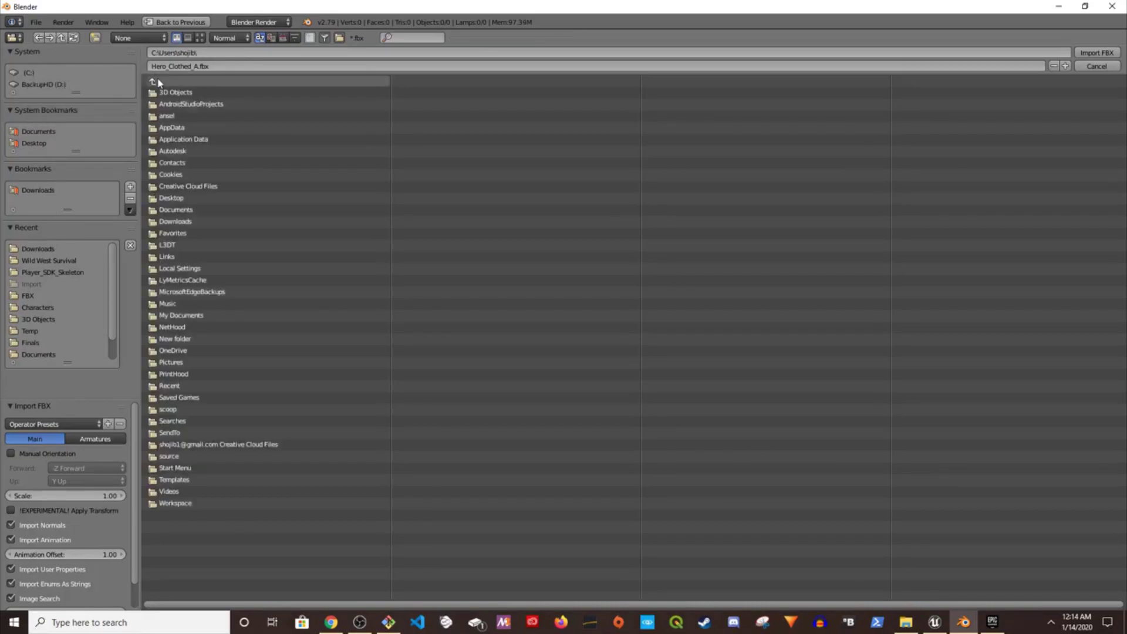
pyautogui.click(195, 94)
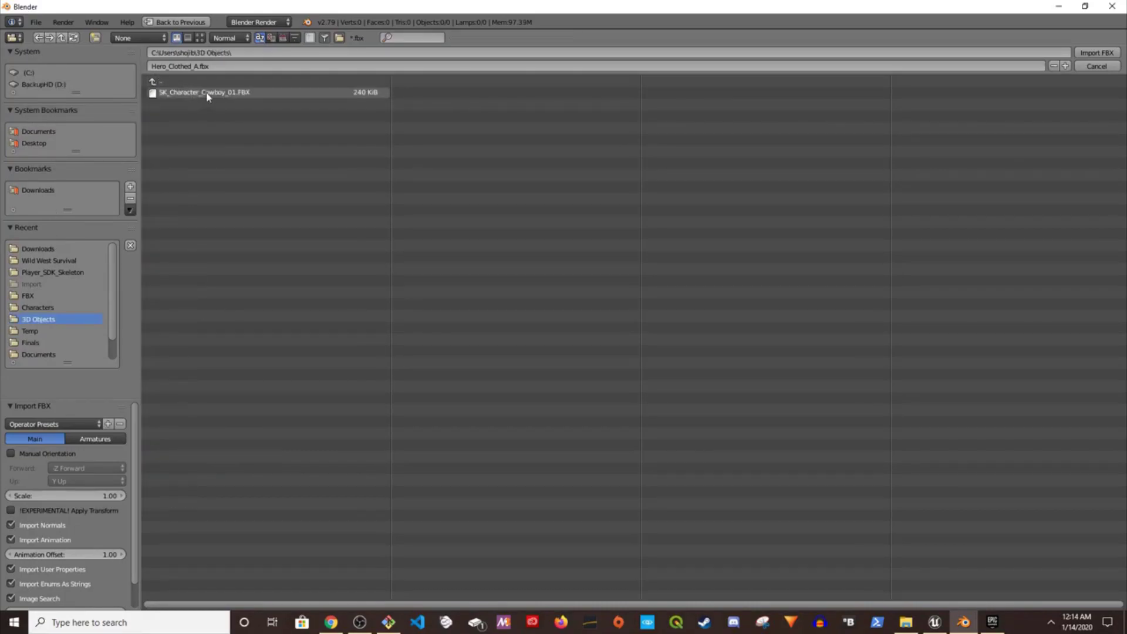
pyautogui.click(208, 93)
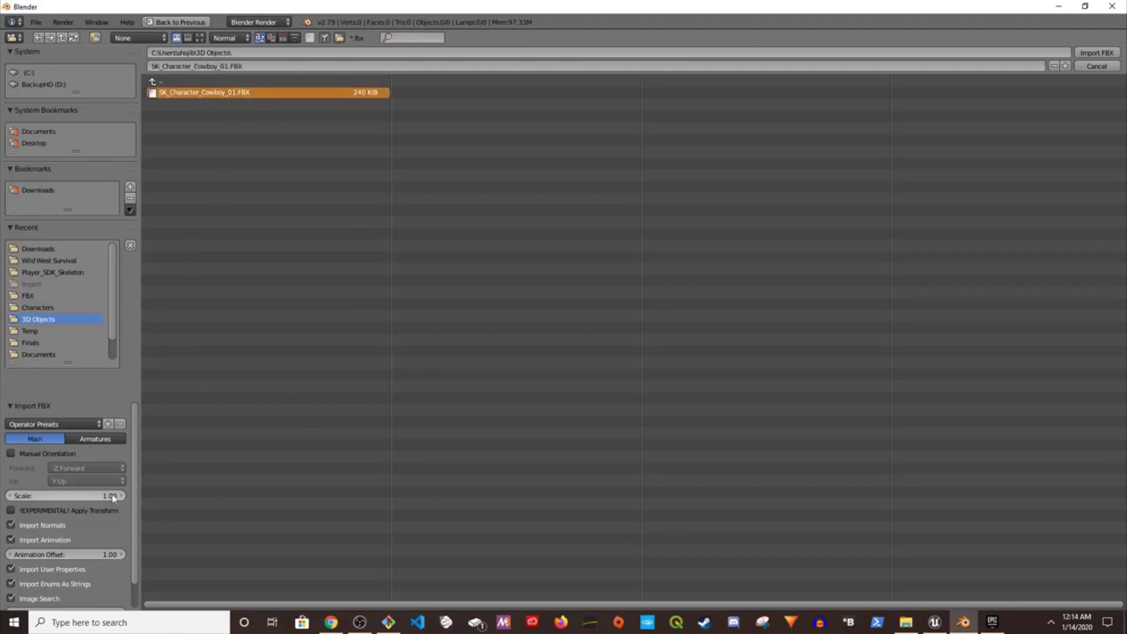
# Import the cowboy FBX and select its top-level SK_Character_Cowboy_01 object in the Outliner
pyautogui.click(1095, 51)
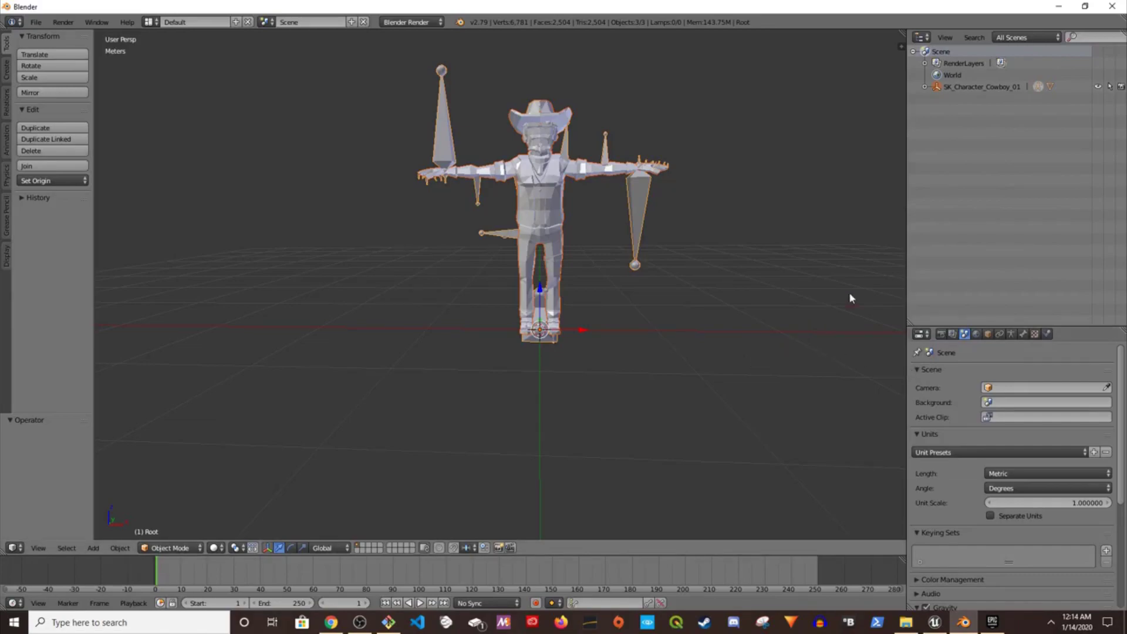
pyautogui.click(924, 87)
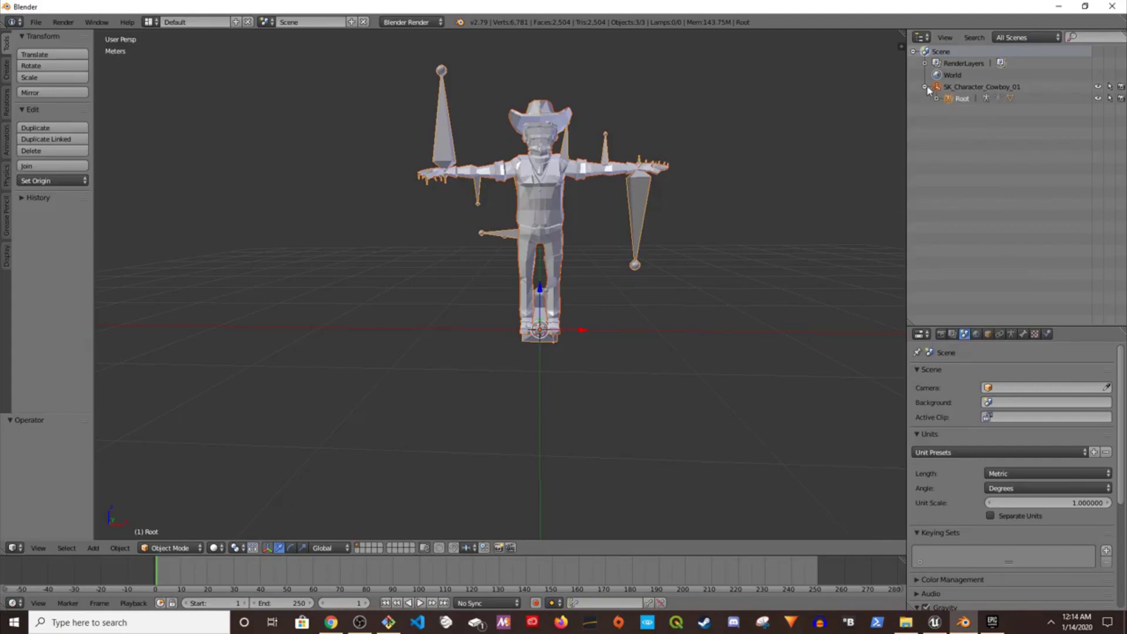
pyautogui.click(958, 88)
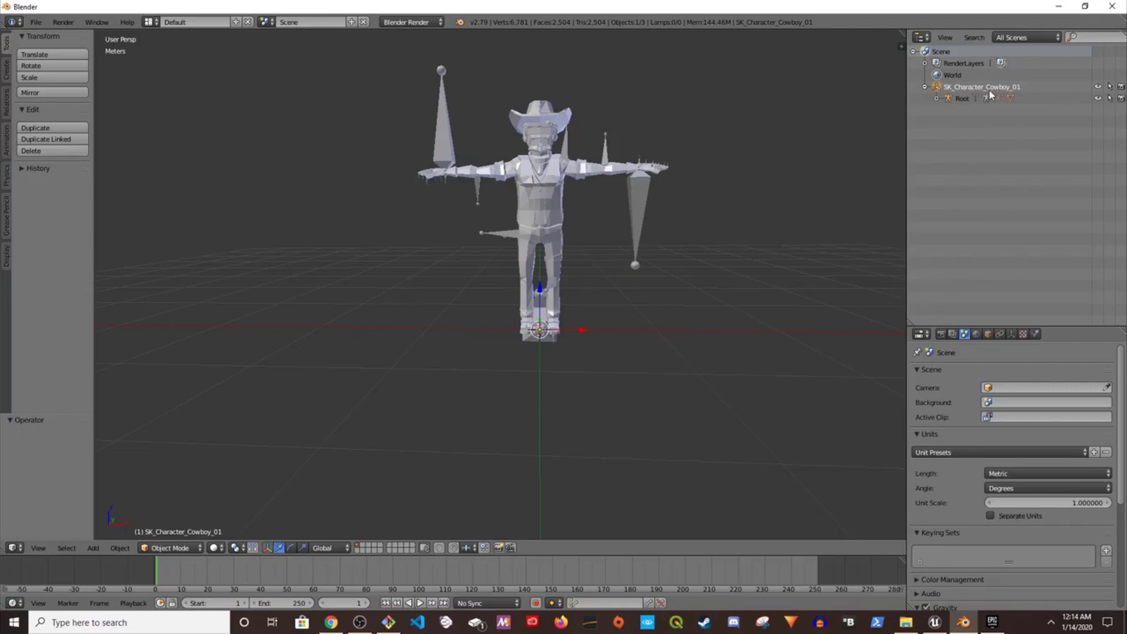
# Delete the extra SK_Character_Cowboy_01 parent object and expand the Root armature
pyautogui.rightClick(970, 89)
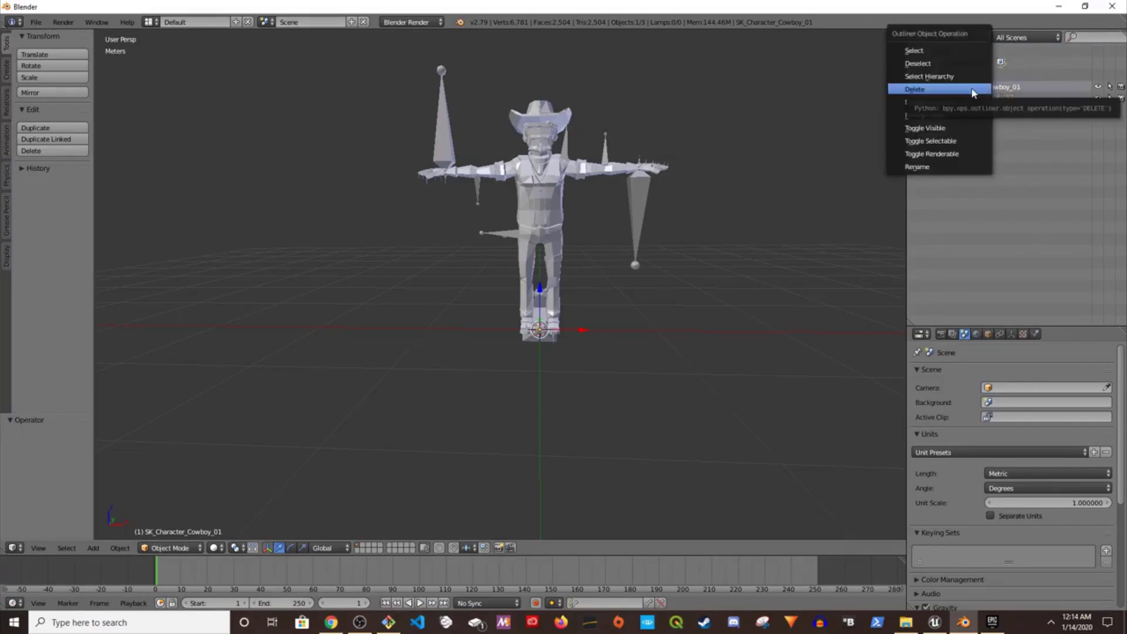
pyautogui.click(973, 89)
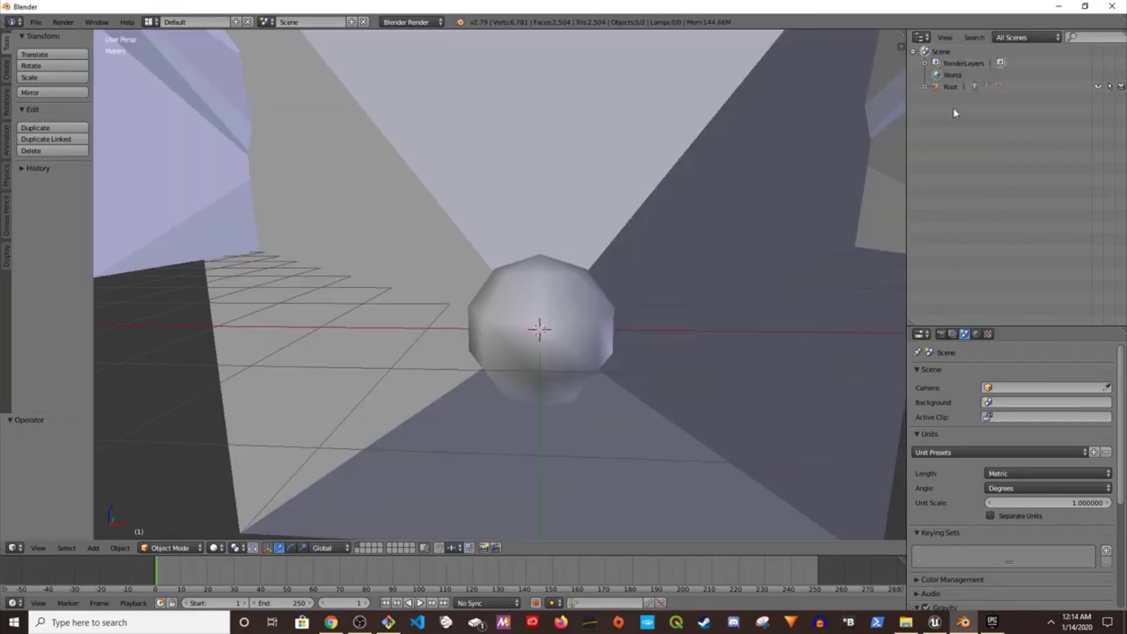
pyautogui.click(925, 87)
pyautogui.scroll(-5, 645, 395)
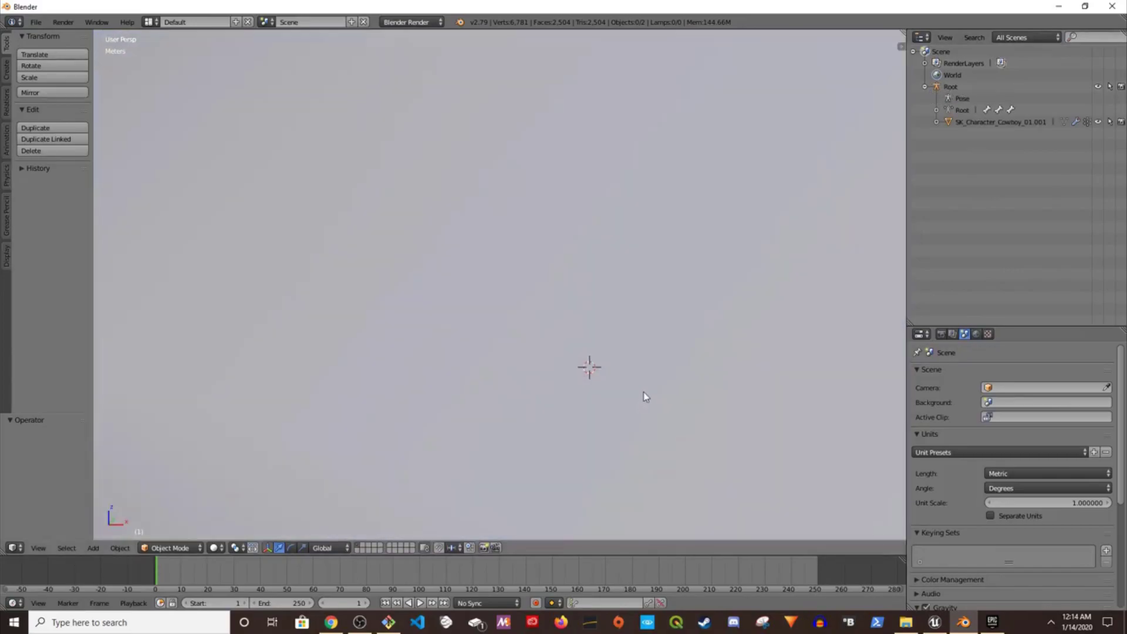
pyautogui.scroll(-2, 671, 362)
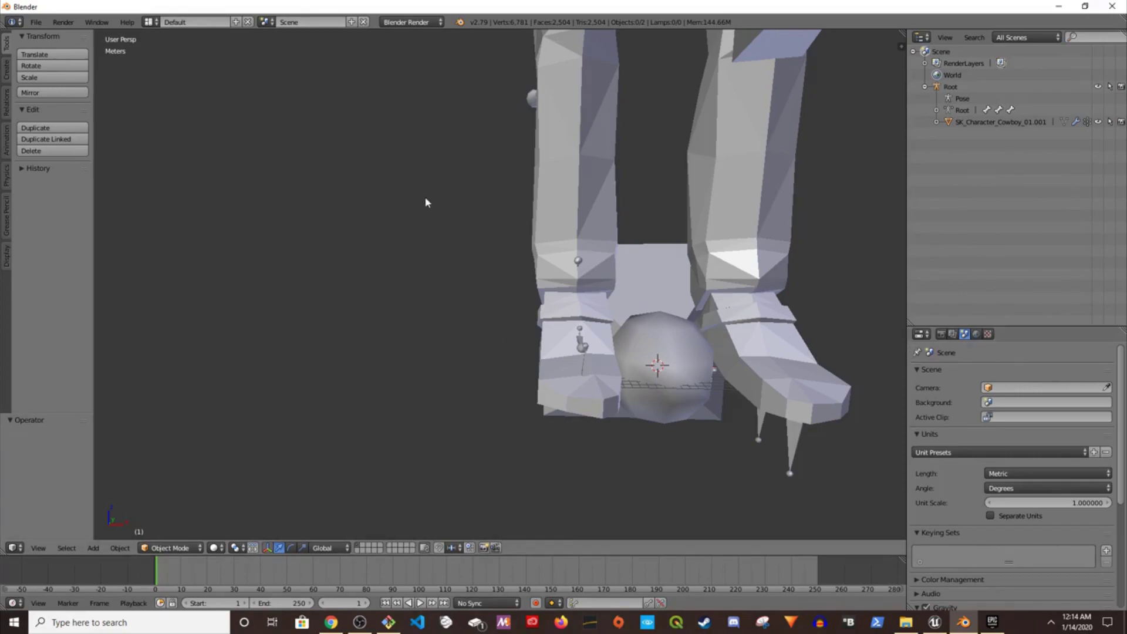
# Select everything and set the scene's Unit Scale to 0.01, framing the whole cowboy rig
pyautogui.press('a')
pyautogui.click(988, 334)
pyautogui.click(966, 335)
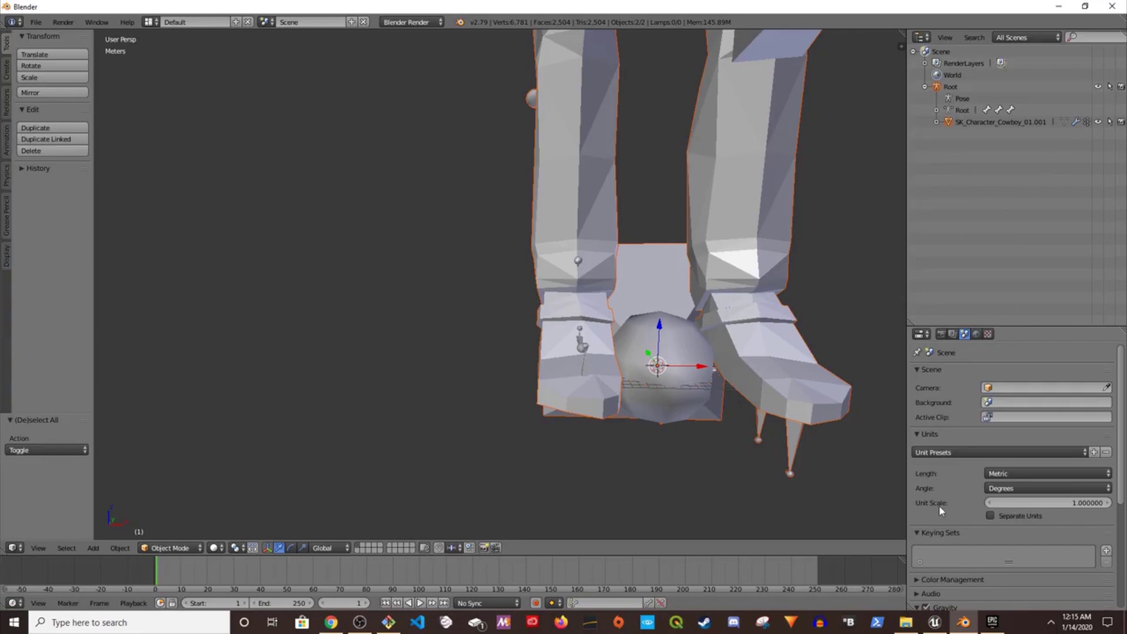
pyautogui.click(1084, 505)
pyautogui.press('Return')
pyautogui.scroll(-4, 641, 234)
pyautogui.moveTo(699, 174); pyautogui.dragTo(599, 327, button='middle')
pyautogui.scroll(3, 612, 346)
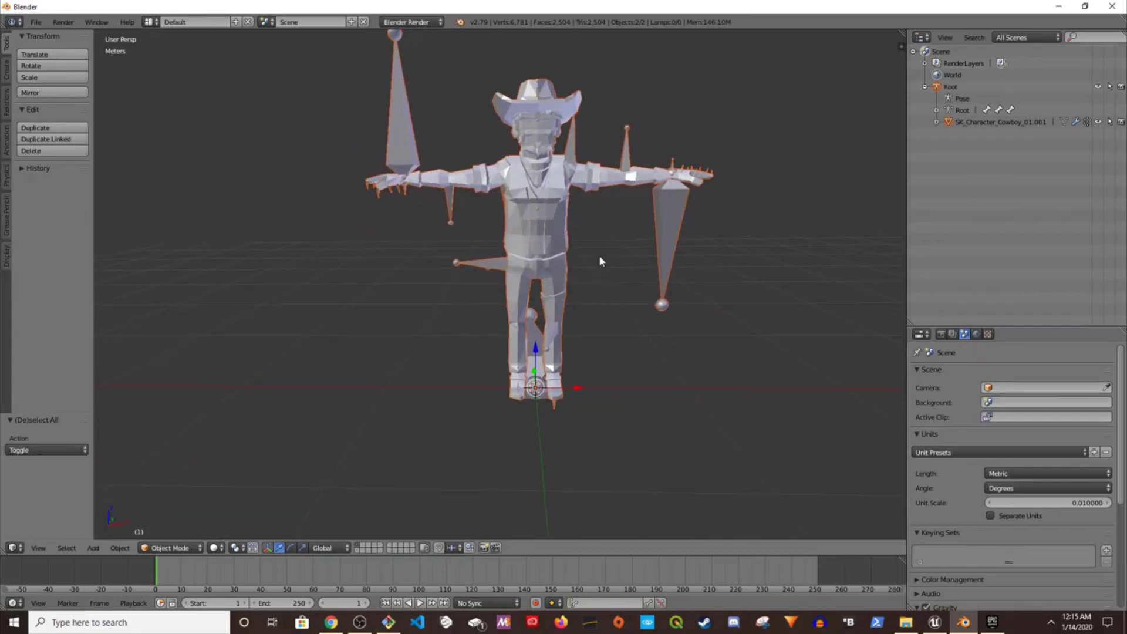
pyautogui.keyDown('shift'); pyautogui.moveTo(597, 267); pyautogui.dragTo(577, 328, button='middle'); pyautogui.keyUp('shift')
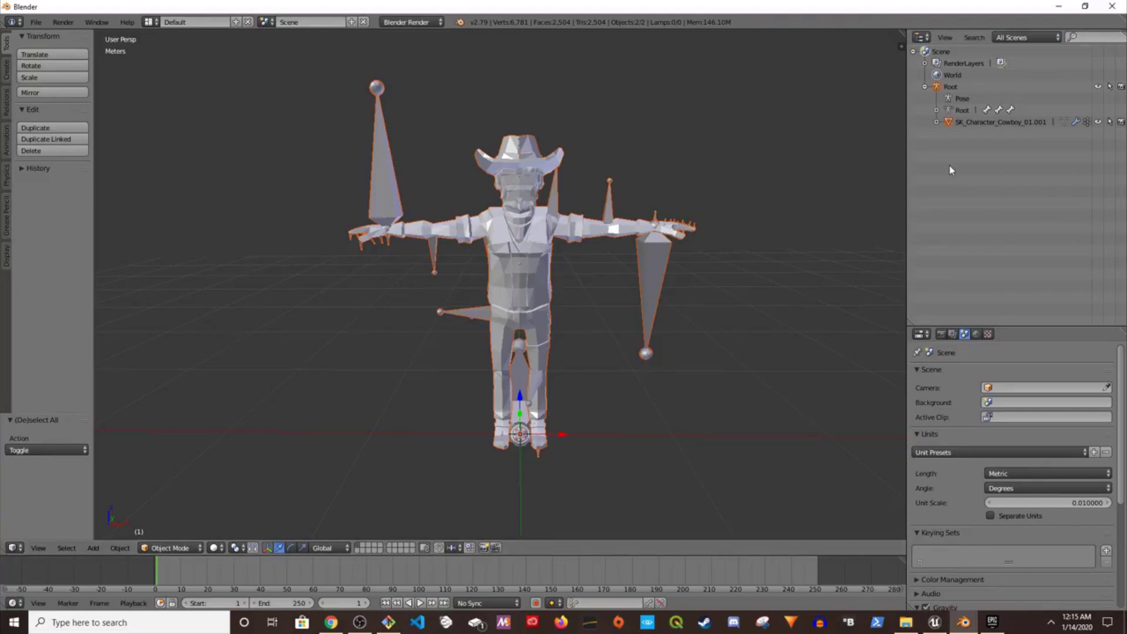
# Hide the Root armature in the Outliner so only the cowboy mesh remains visible
pyautogui.click(936, 122)
pyautogui.click(1097, 122)
pyautogui.click(1097, 122)
pyautogui.click(1097, 122)
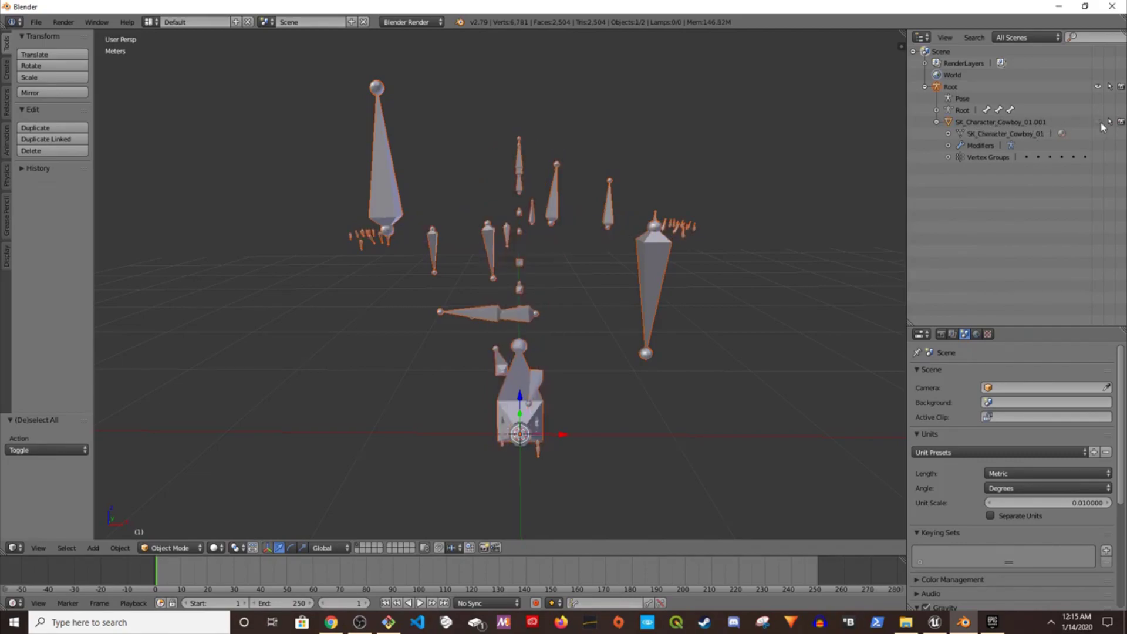
pyautogui.click(1097, 122)
pyautogui.click(1097, 122)
pyautogui.click(1098, 122)
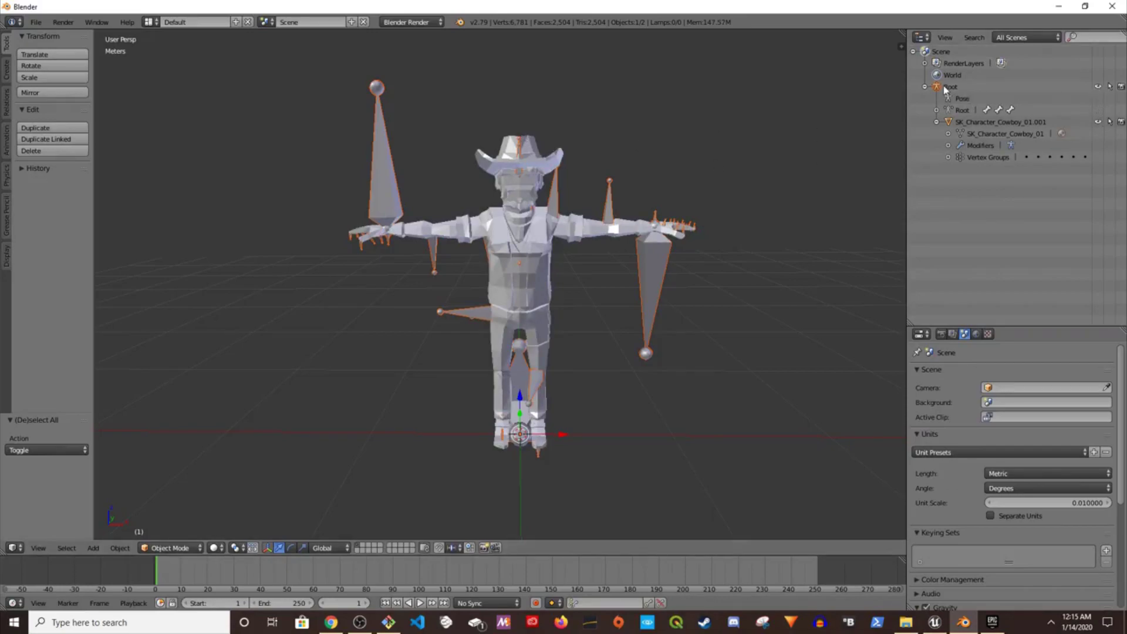
pyautogui.click(1097, 86)
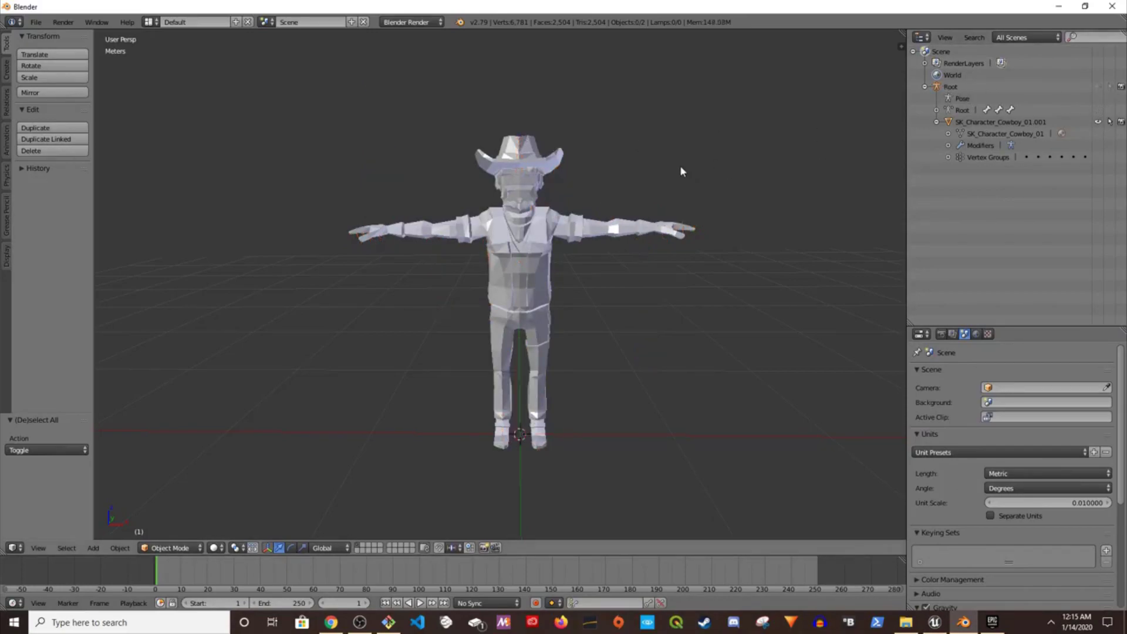
# Bring the cowboy closer into view and select its mesh
pyautogui.keyDown('shift'); pyautogui.moveTo(629, 176); pyautogui.dragTo(636, 232, button='middle'); pyautogui.keyUp('shift')
pyautogui.scroll(1, 634, 236)
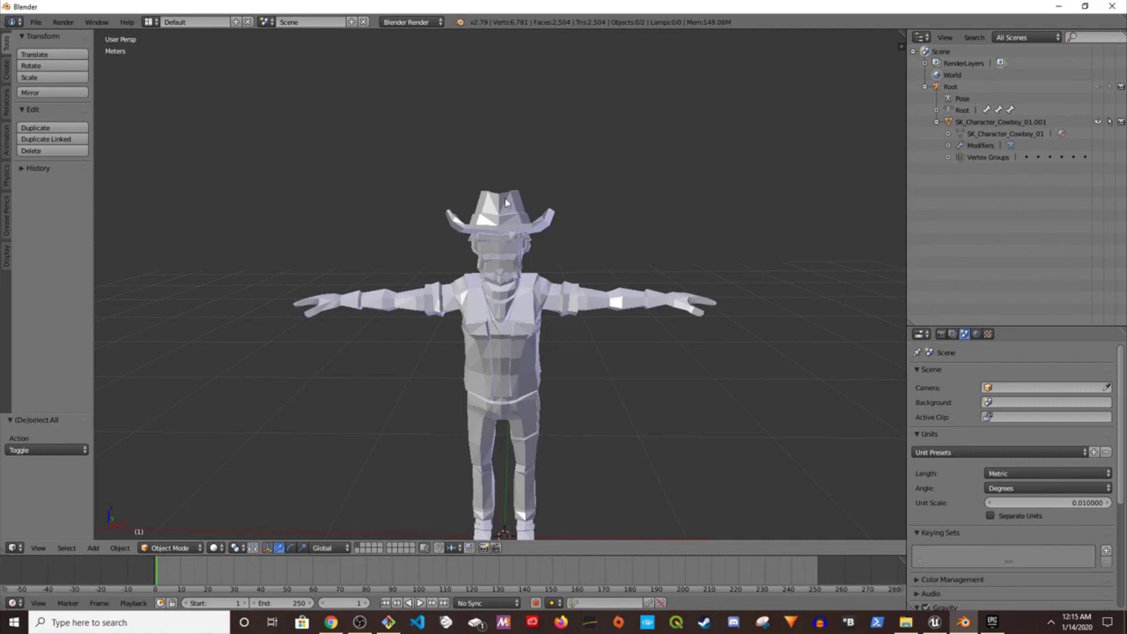
pyautogui.click(165, 551)
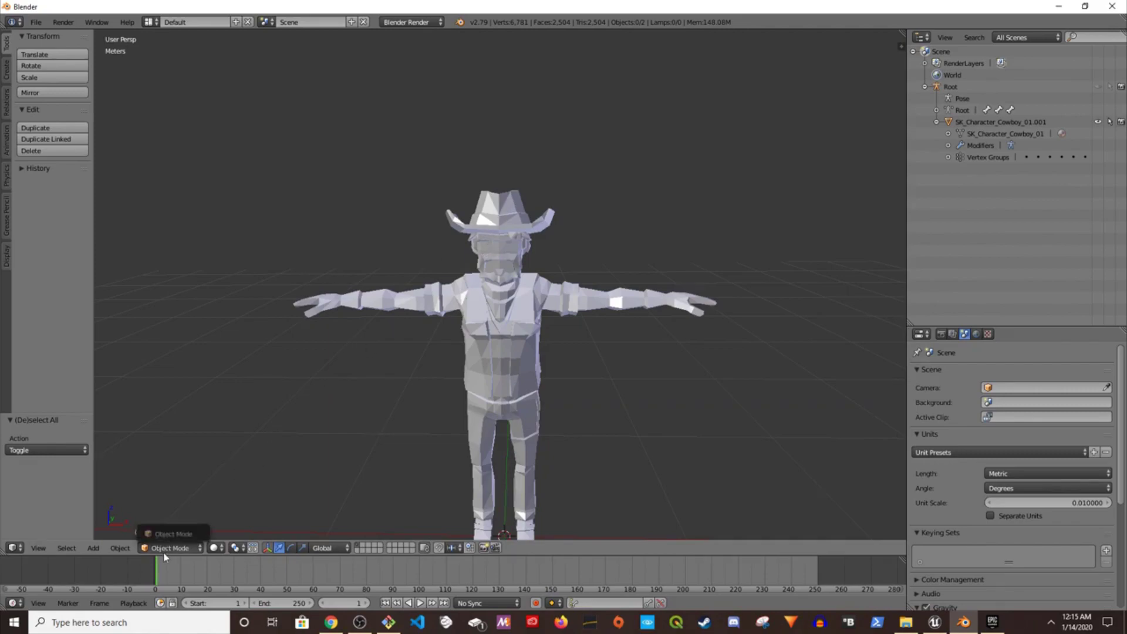
pyautogui.rightClick(504, 214)
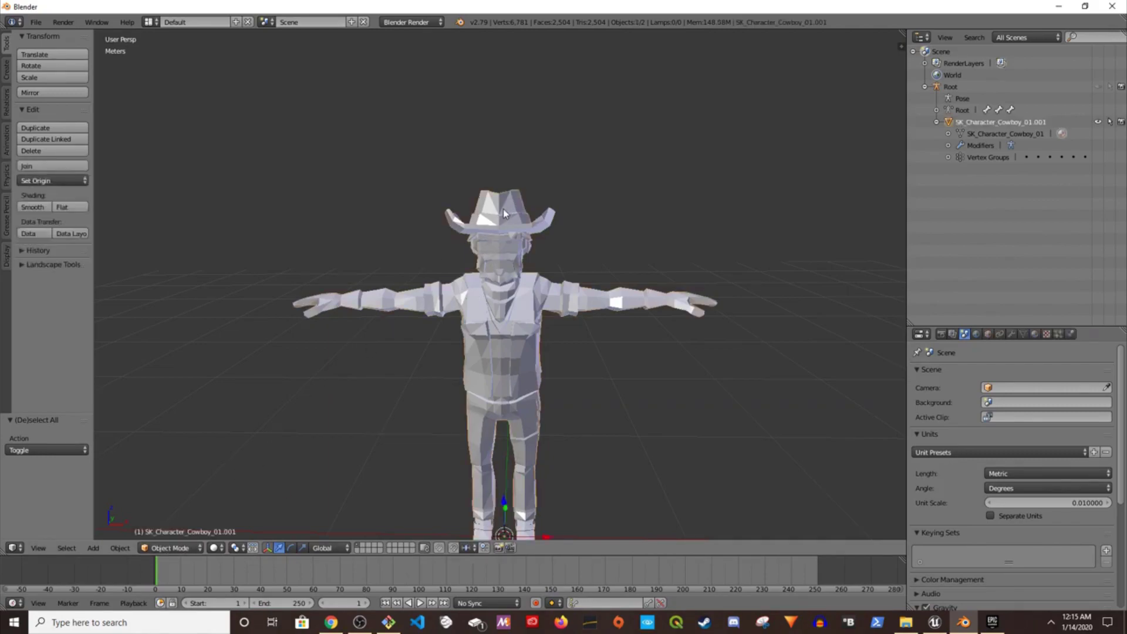
# Put the cowboy mesh in Edit Mode with nothing selected and face select mode on
pyautogui.click(169, 547)
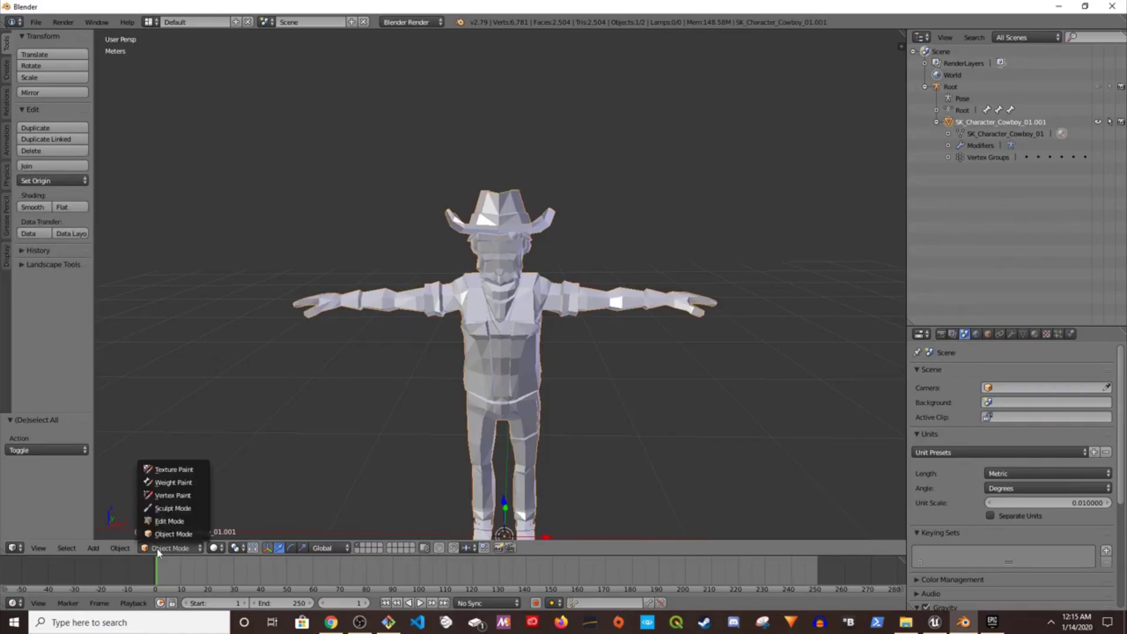
pyautogui.click(164, 520)
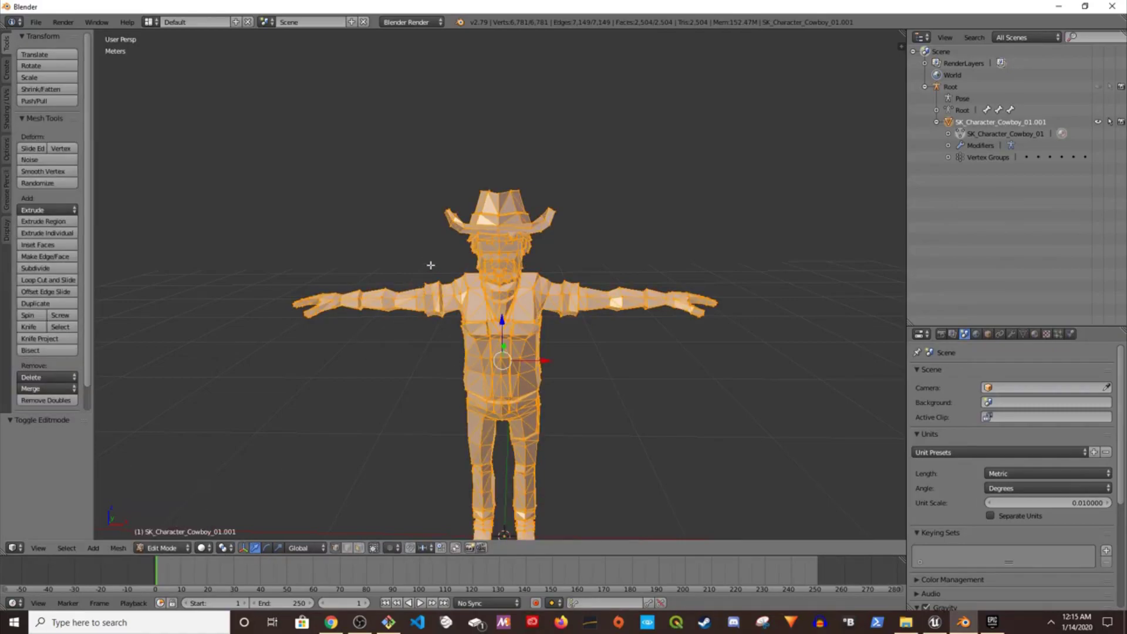
pyautogui.press('a')
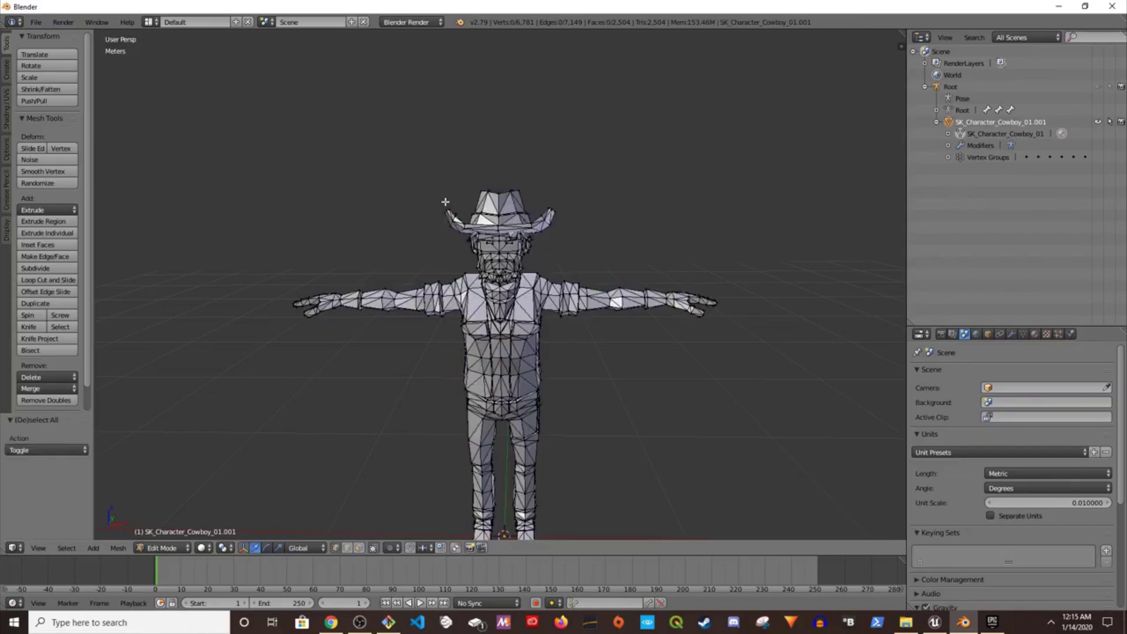
pyautogui.press('a')
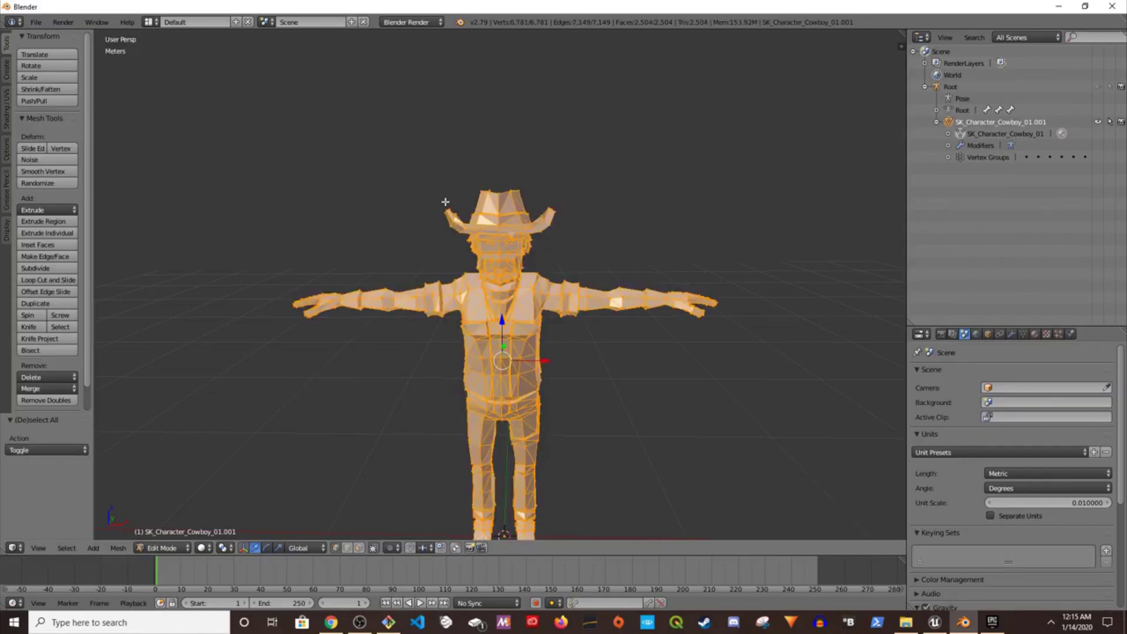
pyautogui.press('a')
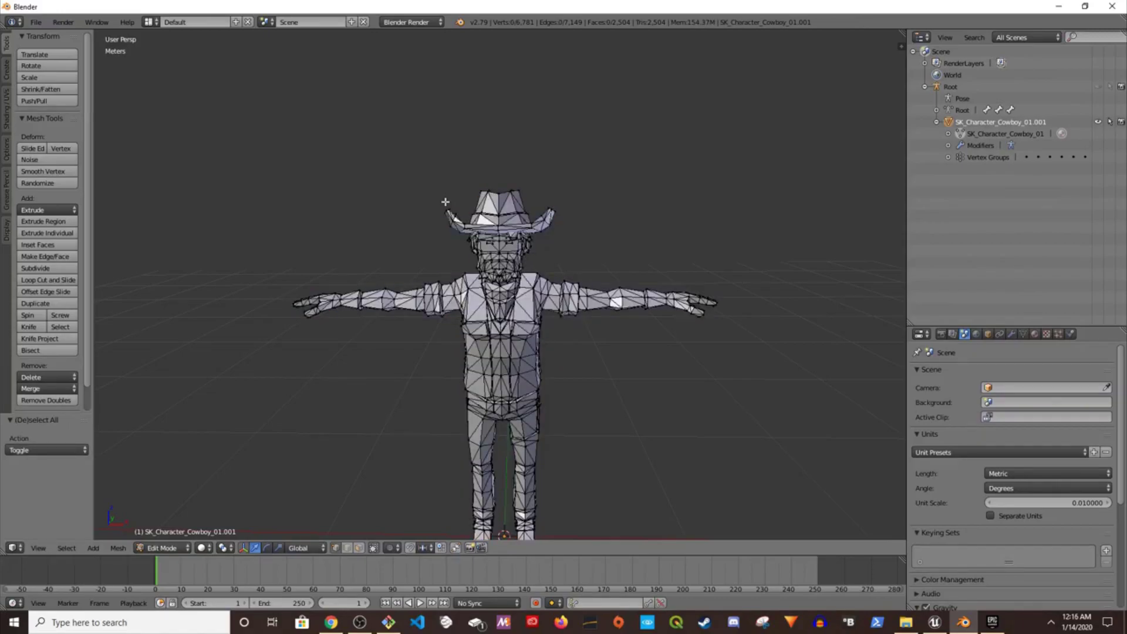
pyautogui.moveTo(513, 157); pyautogui.dragTo(551, 251, button='middle')
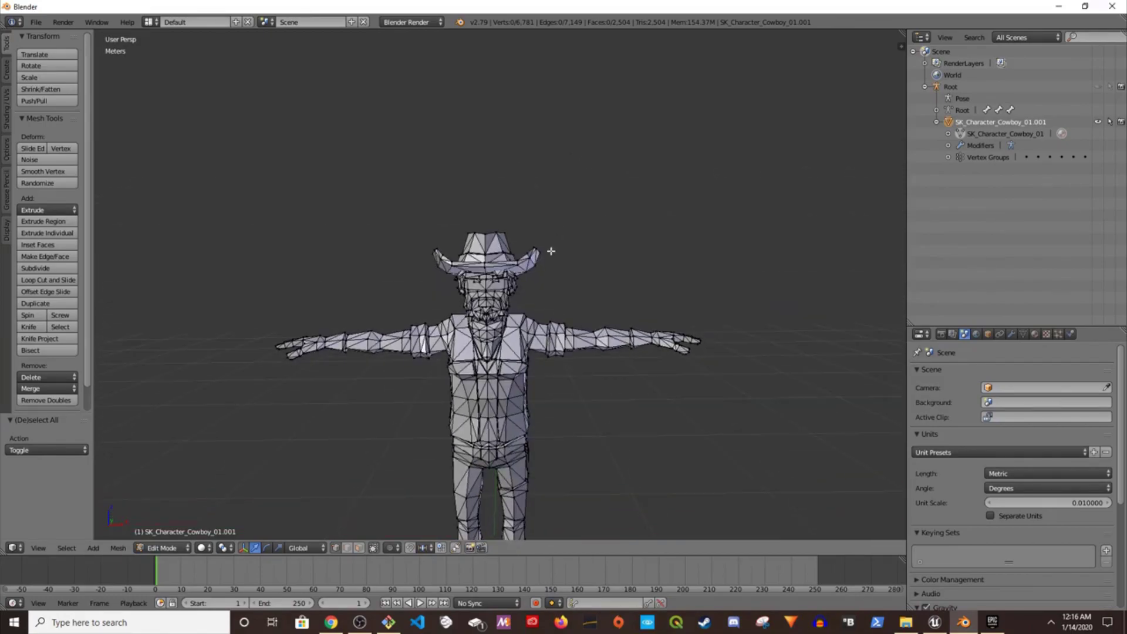
pyautogui.click(359, 548)
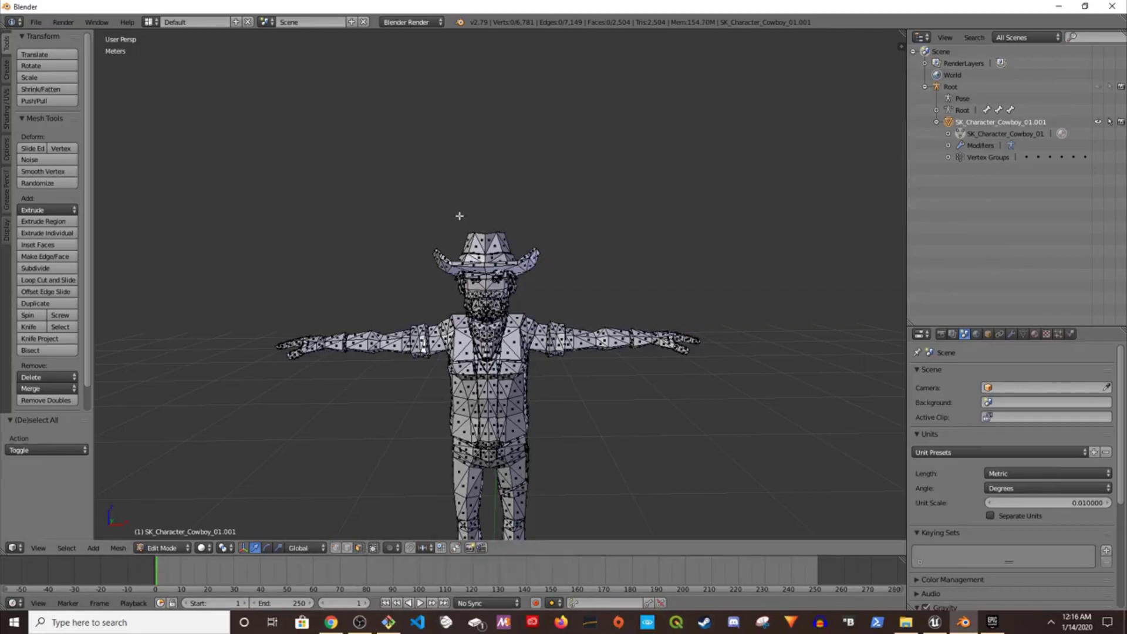
# Box-select the first batches of hat faces while orbiting around the cowboy's head
pyautogui.press('b')
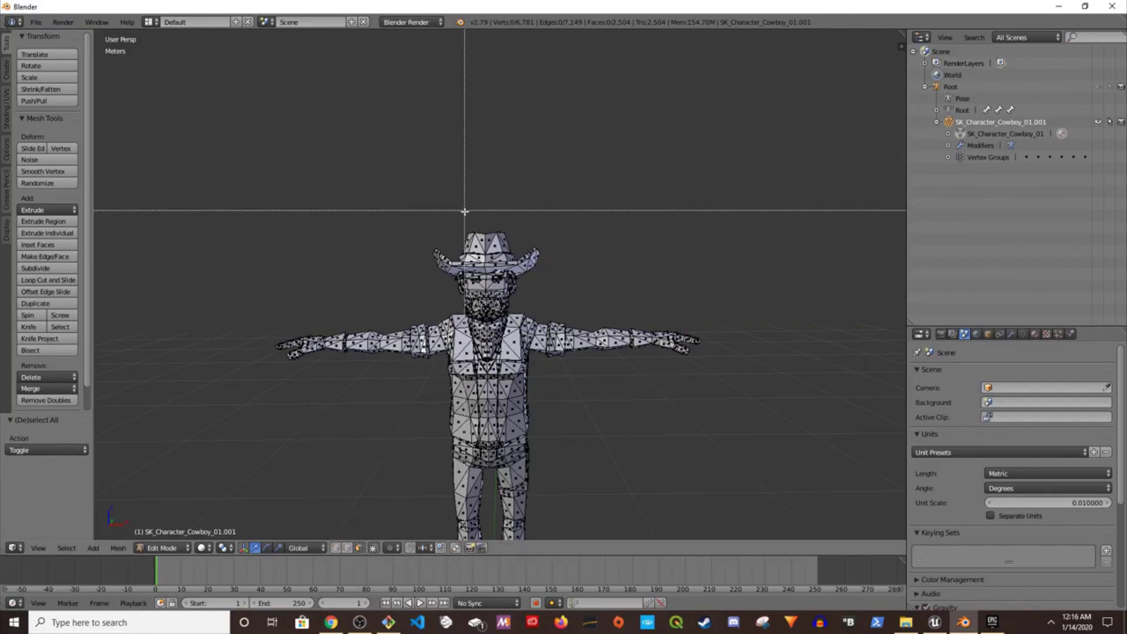
pyautogui.moveTo(392, 171); pyautogui.dragTo(606, 259)
pyautogui.moveTo(610, 269); pyautogui.dragTo(594, 210, button='middle')
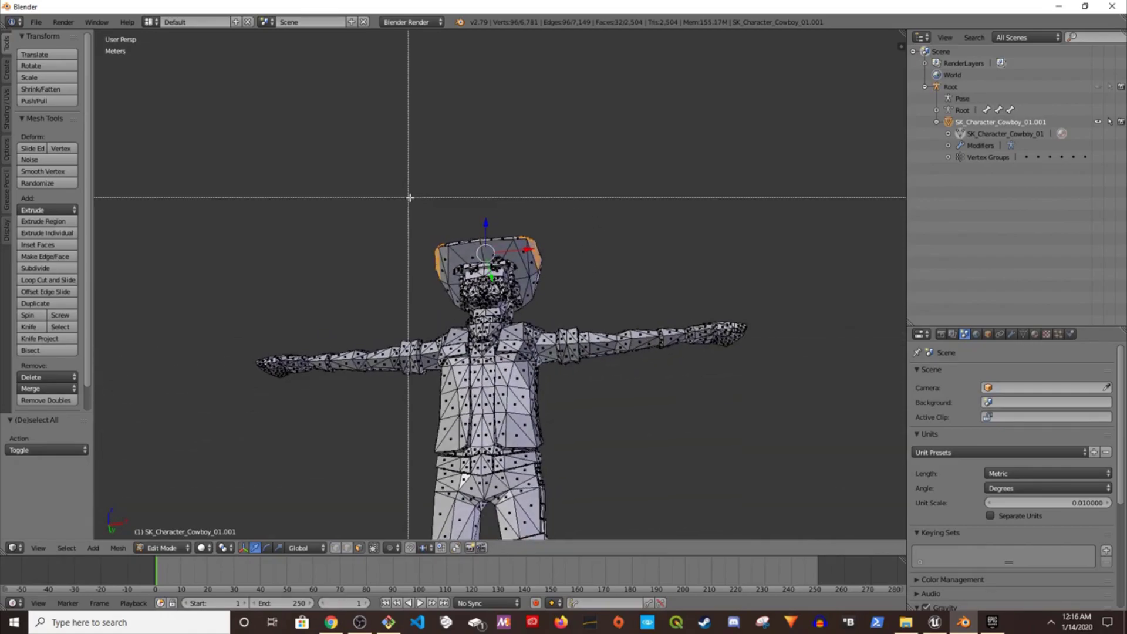
pyautogui.moveTo(417, 200); pyautogui.dragTo(593, 253)
pyautogui.moveTo(681, 254); pyautogui.dragTo(456, 213, button='middle')
pyautogui.press('b')
pyautogui.moveTo(443, 171); pyautogui.dragTo(519, 204)
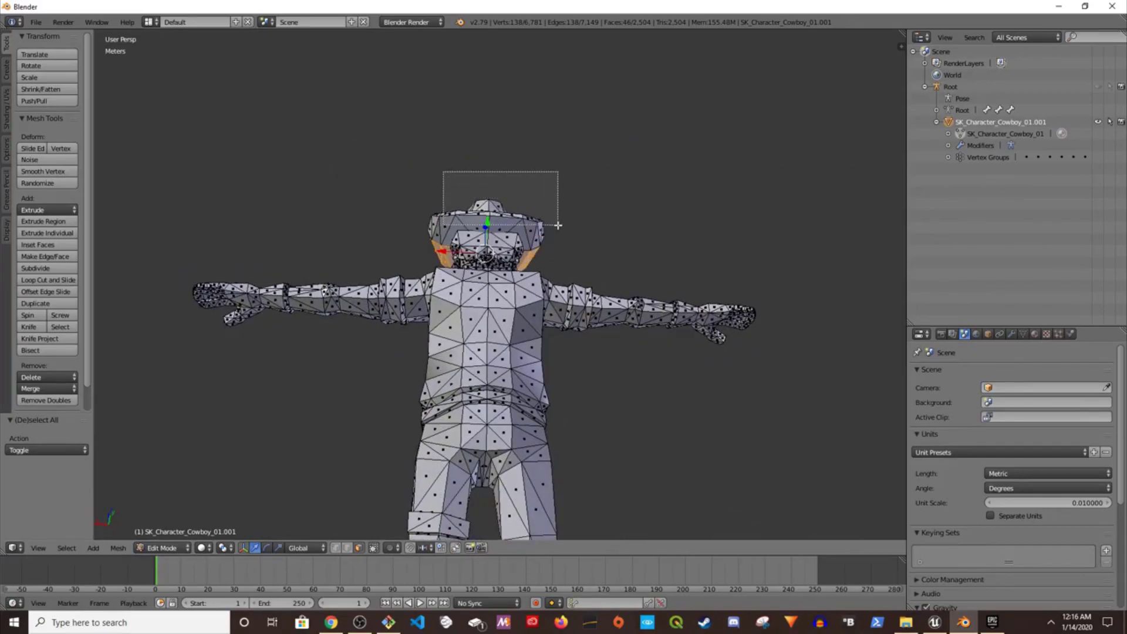
pyautogui.moveTo(615, 225); pyautogui.dragTo(516, 219, button='middle')
pyautogui.press('b')
pyautogui.moveTo(448, 198); pyautogui.dragTo(534, 228)
pyautogui.moveTo(534, 228); pyautogui.dragTo(691, 247, button='middle')
pyautogui.press('b')
pyautogui.moveTo(446, 195); pyautogui.dragTo(557, 239)
pyautogui.moveTo(563, 239); pyautogui.dragTo(415, 197, button='middle')
# Box-select the remaining hat faces from the front and sides, checking the selection all round
pyautogui.press('b')
pyautogui.moveTo(415, 196); pyautogui.dragTo(586, 284)
pyautogui.moveTo(604, 272); pyautogui.dragTo(769, 282, button='middle')
pyautogui.press('b')
pyautogui.moveTo(414, 237); pyautogui.dragTo(453, 265)
pyautogui.moveTo(440, 308); pyautogui.dragTo(623, 283, button='middle')
pyautogui.press('b')
pyautogui.moveTo(398, 193); pyautogui.dragTo(540, 245)
pyautogui.moveTo(541, 246); pyautogui.dragTo(816, 320, button='middle')
pyautogui.press('b')
pyautogui.moveTo(436, 201); pyautogui.dragTo(515, 240)
pyautogui.moveTo(533, 248); pyautogui.dragTo(681, 299, button='middle')
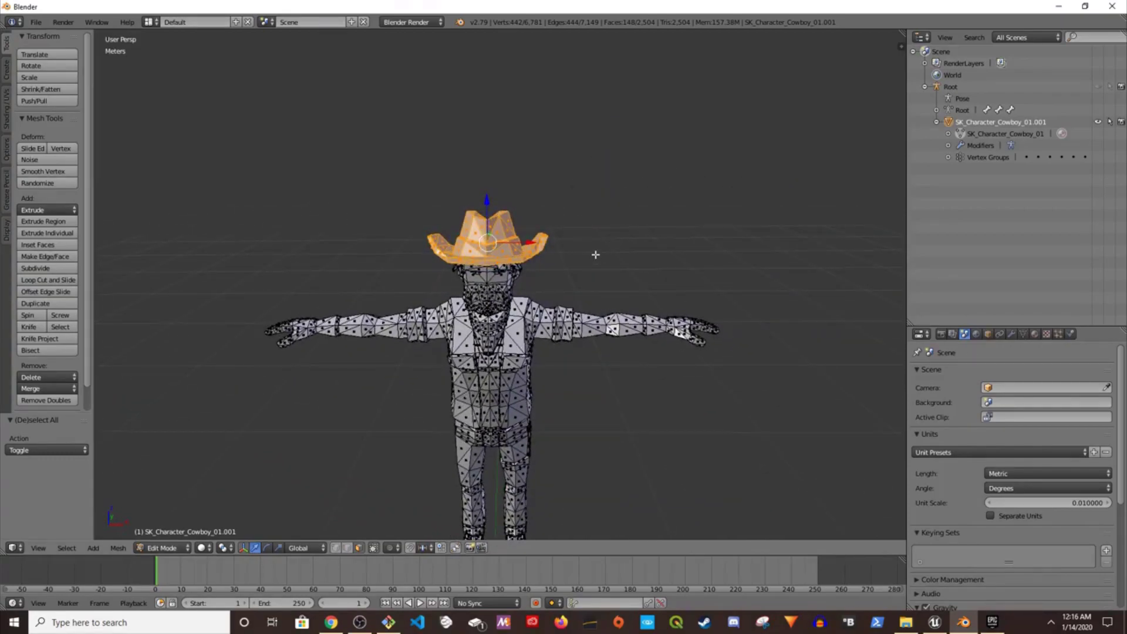
pyautogui.press('p')
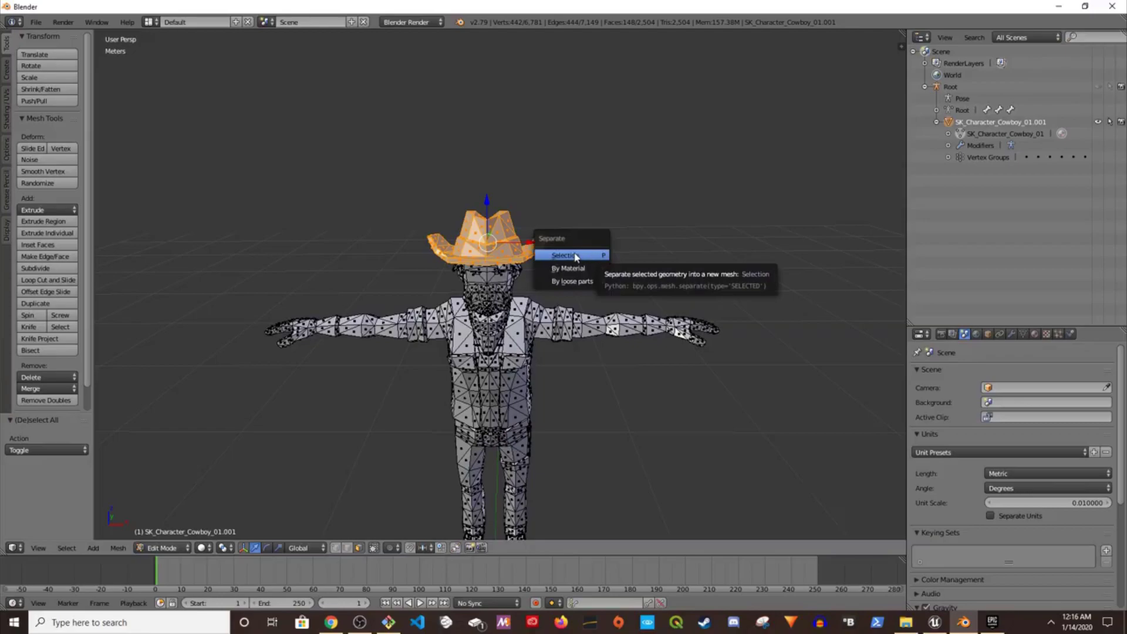
# Separate the selected hat faces into their own object, SK_Character_Cowboy_01.000, and make it active
pyautogui.click(575, 256)
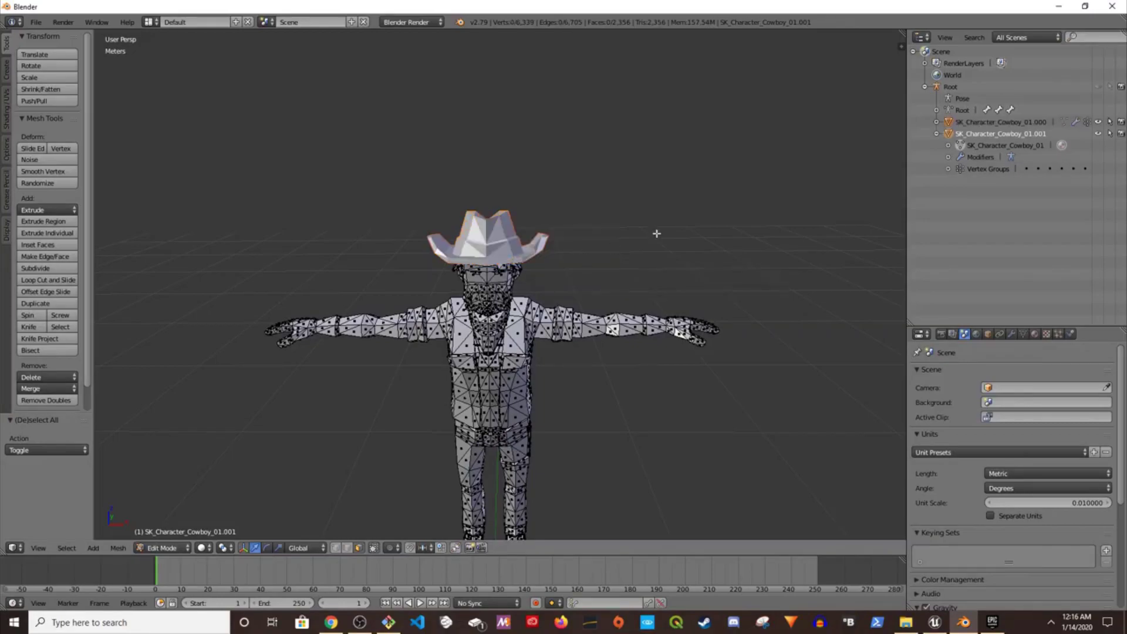
pyautogui.click(936, 134)
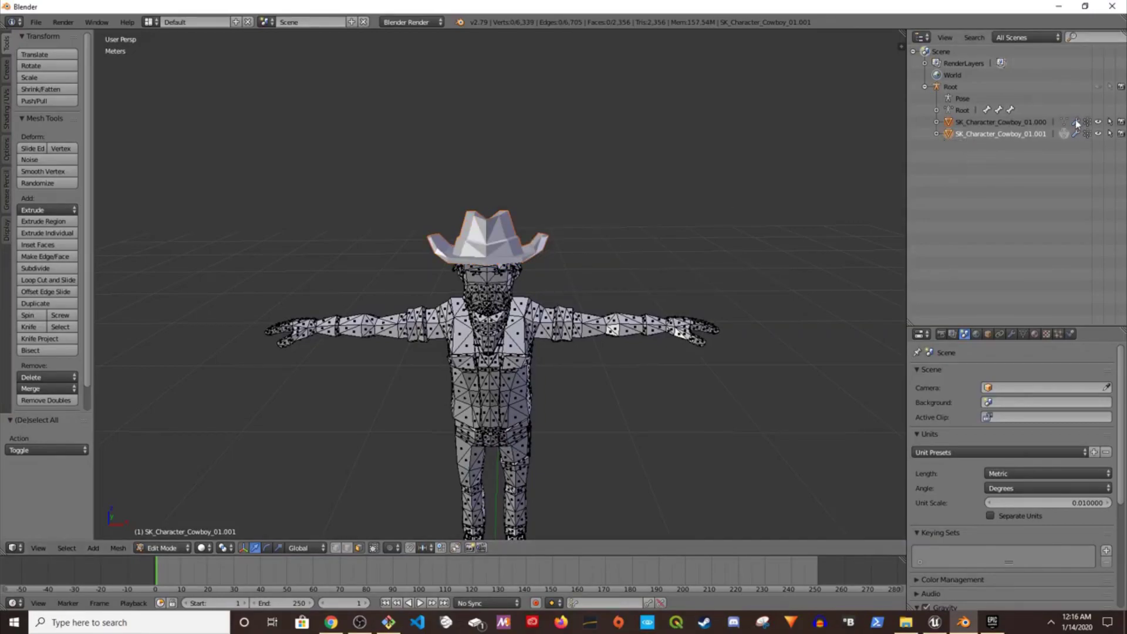
pyautogui.click(1098, 122)
pyautogui.click(1098, 122)
pyautogui.click(1098, 122)
pyautogui.click(1098, 122)
pyautogui.click(1098, 122)
pyautogui.click(1097, 122)
pyautogui.click(1097, 122)
pyautogui.click(1098, 122)
pyautogui.click(1019, 123)
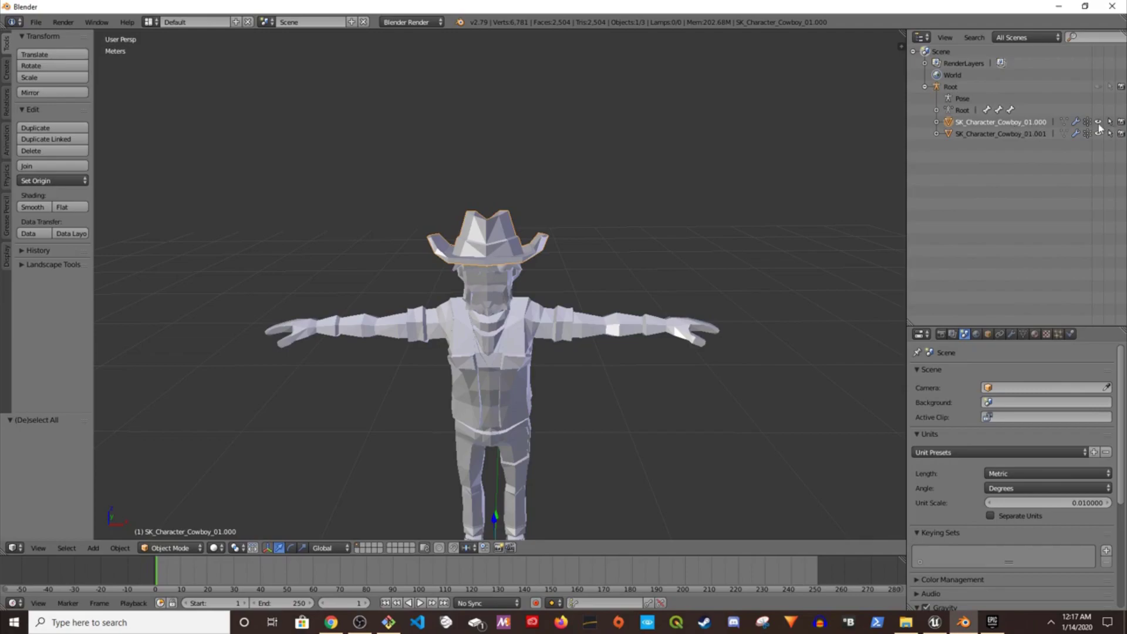
# Give the hat its own single-user material and name it Hat
pyautogui.click(1034, 334)
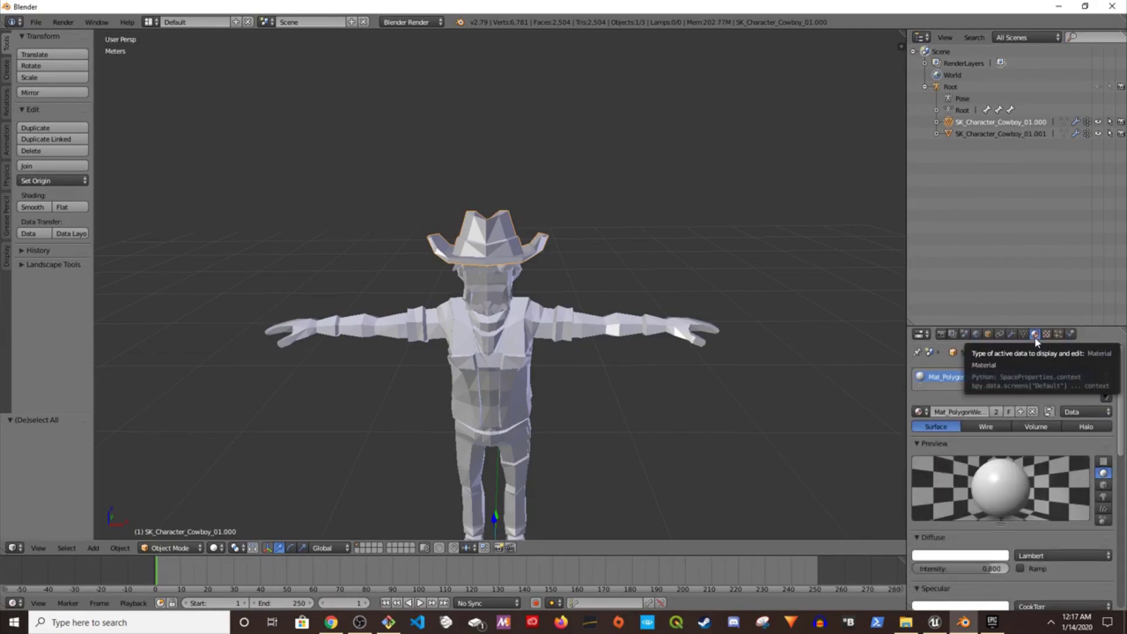
pyautogui.click(996, 412)
pyautogui.doubleClick(991, 378)
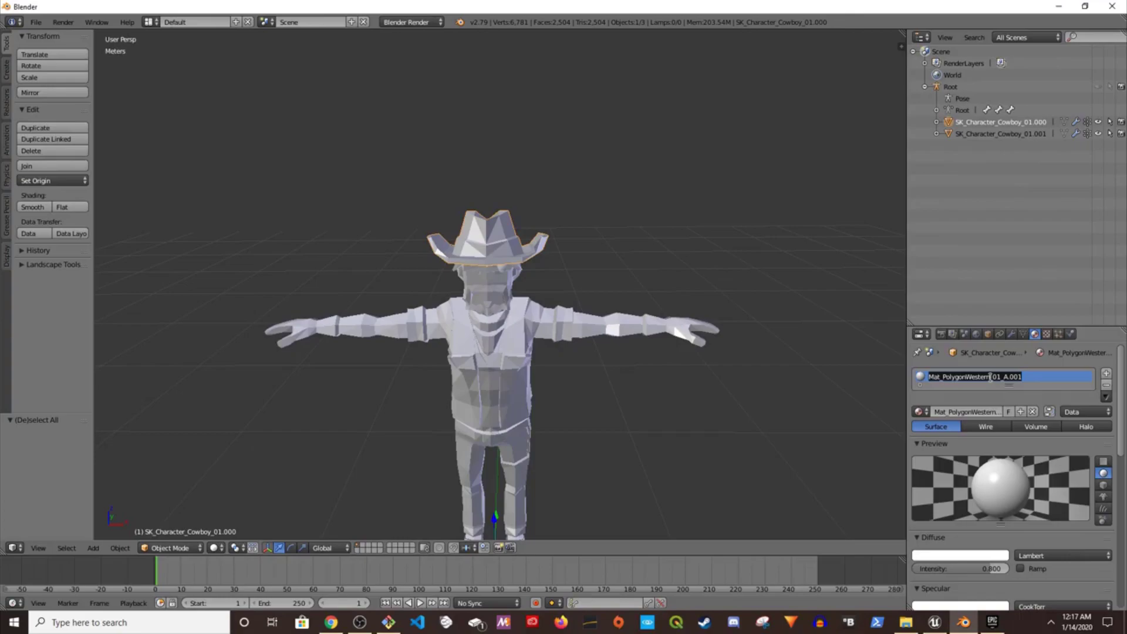
pyautogui.write('bODY')
pyautogui.press('Return')
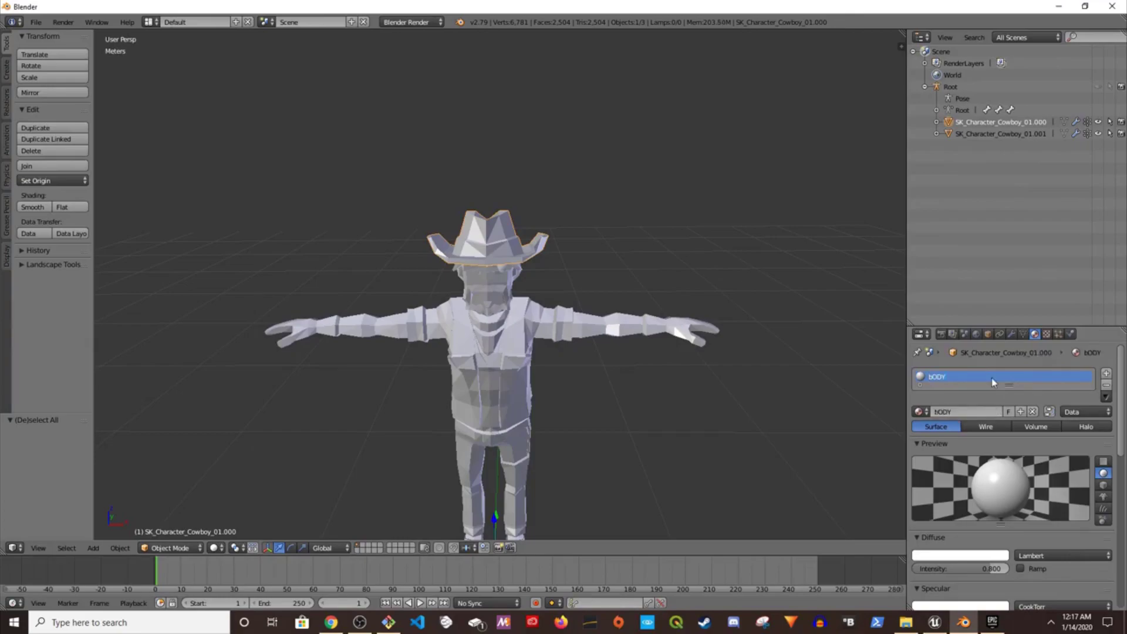
pyautogui.doubleClick(939, 381)
pyautogui.write('hAT')
pyautogui.press('BackSpace')
pyautogui.press('BackSpace')
pyautogui.press('BackSpace')
pyautogui.write('Hat')
pyautogui.press('Return')
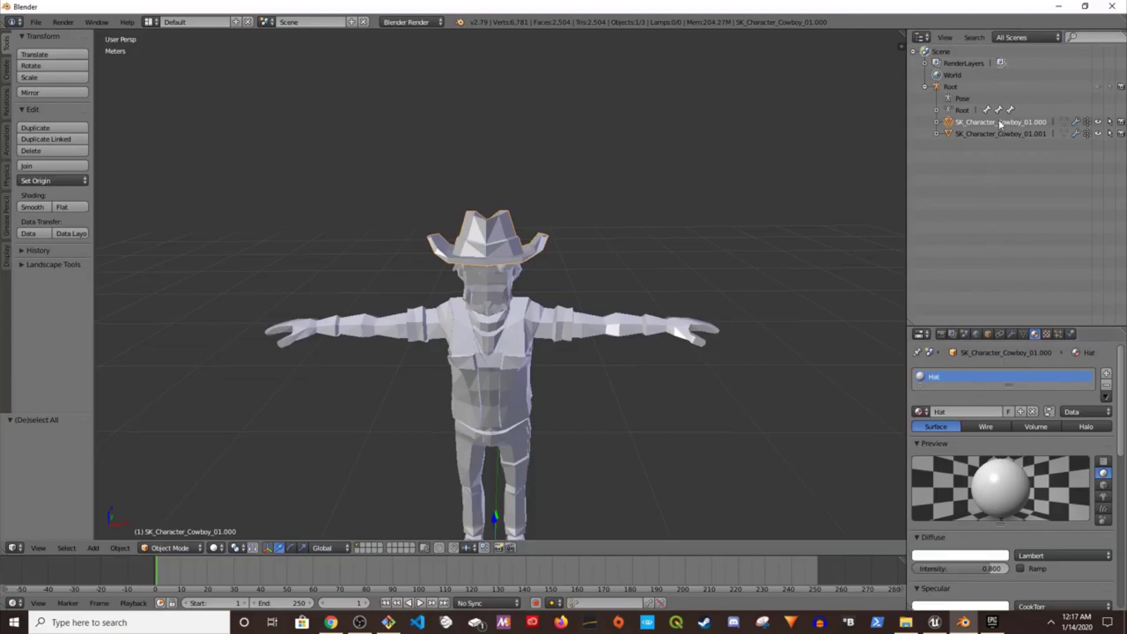
# Rename the body object's material to Body
pyautogui.click(1011, 138)
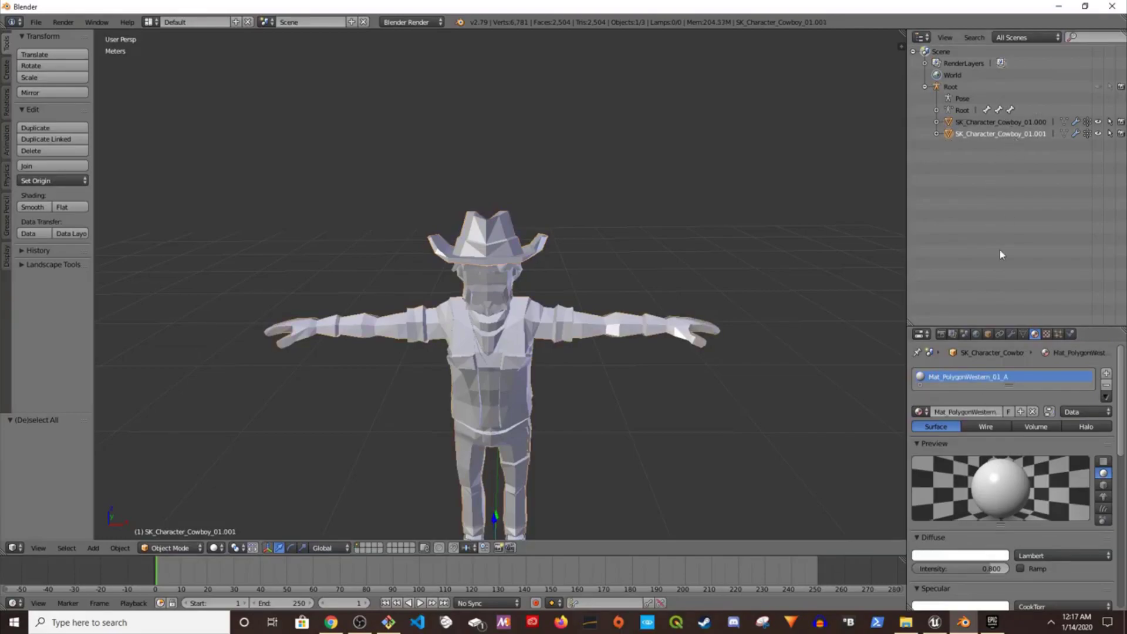
pyautogui.doubleClick(969, 377)
pyautogui.write('Body')
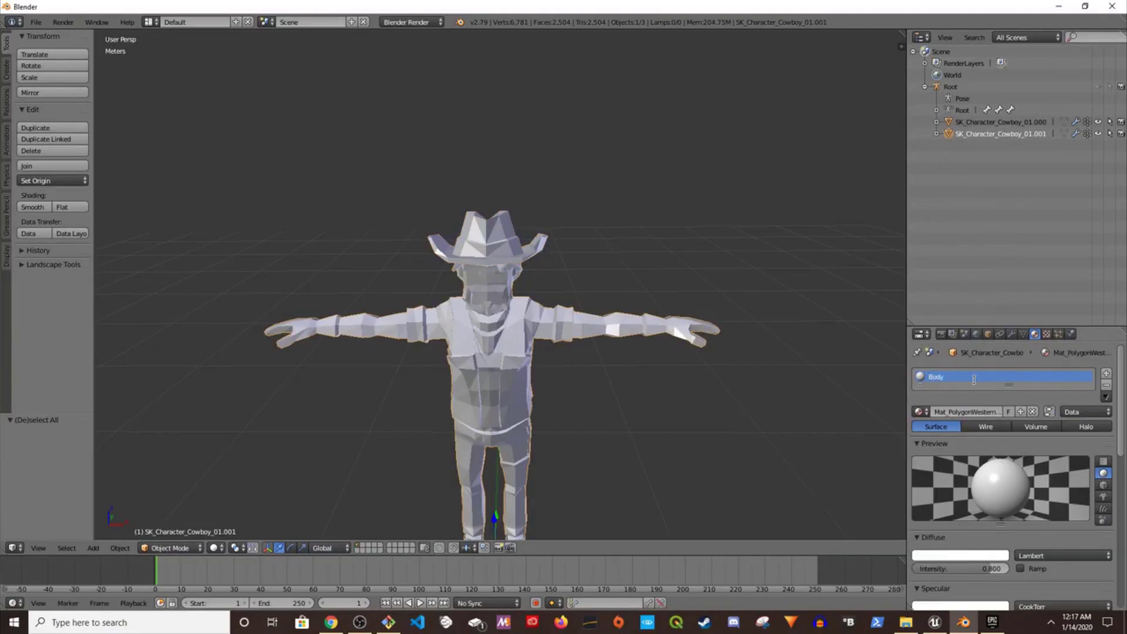
pyautogui.press('Return')
# Compare the hat and body objects, then hide the hat from view
pyautogui.moveTo(621, 350)
pyautogui.mouseDown(button='middle')
pyautogui.moveTo(631, 383)
pyautogui.moveTo(645, 369)
pyautogui.moveTo(631, 365)
pyautogui.mouseUp(button='middle')
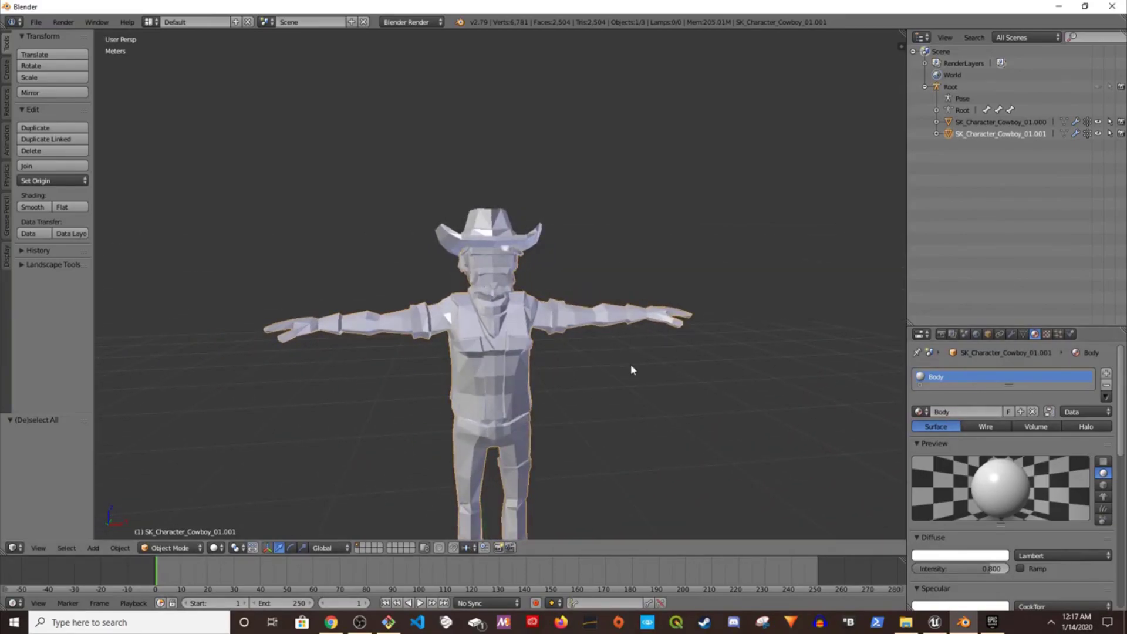
pyautogui.click(1012, 122)
pyautogui.click(1016, 135)
pyautogui.click(1021, 122)
pyautogui.click(1023, 134)
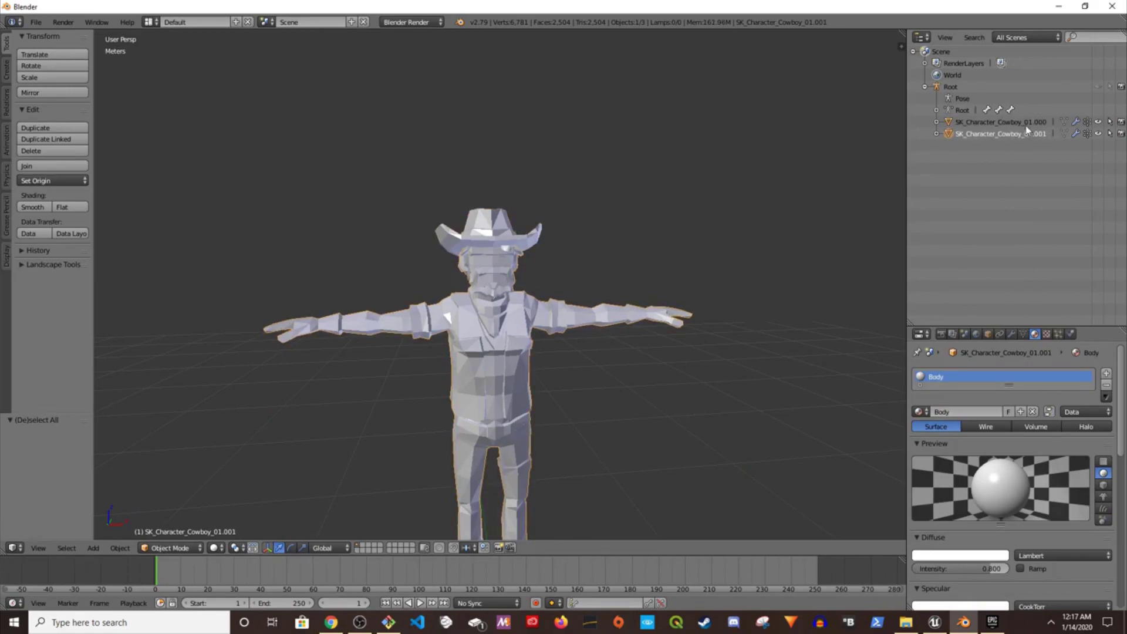
pyautogui.click(1028, 122)
pyautogui.click(1097, 122)
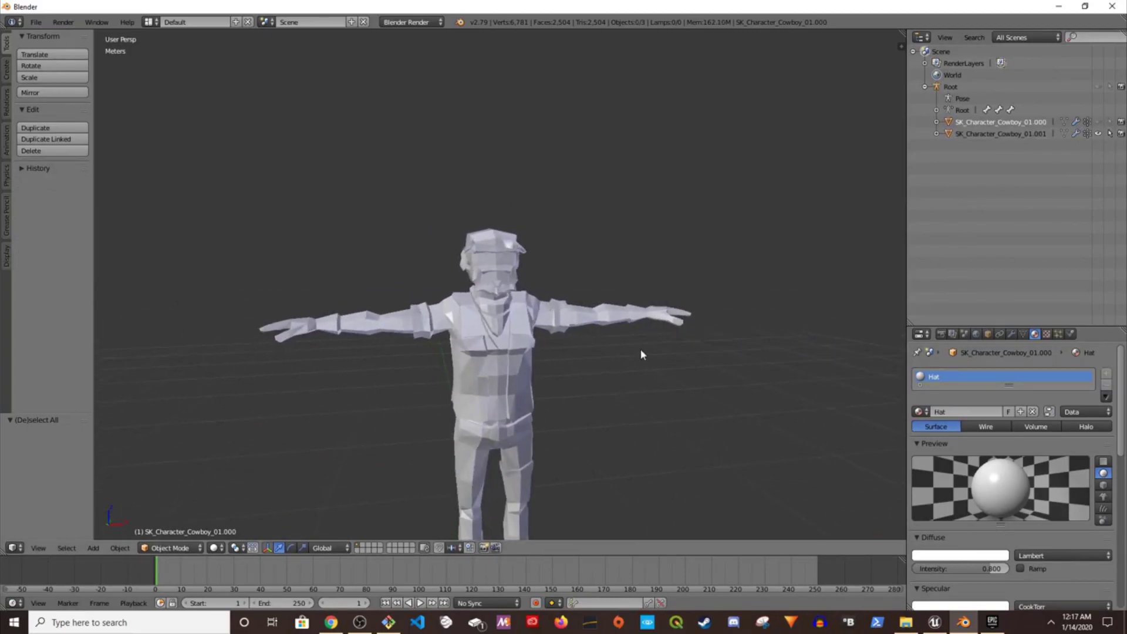
pyautogui.moveTo(640, 355); pyautogui.dragTo(510, 328, button='middle')
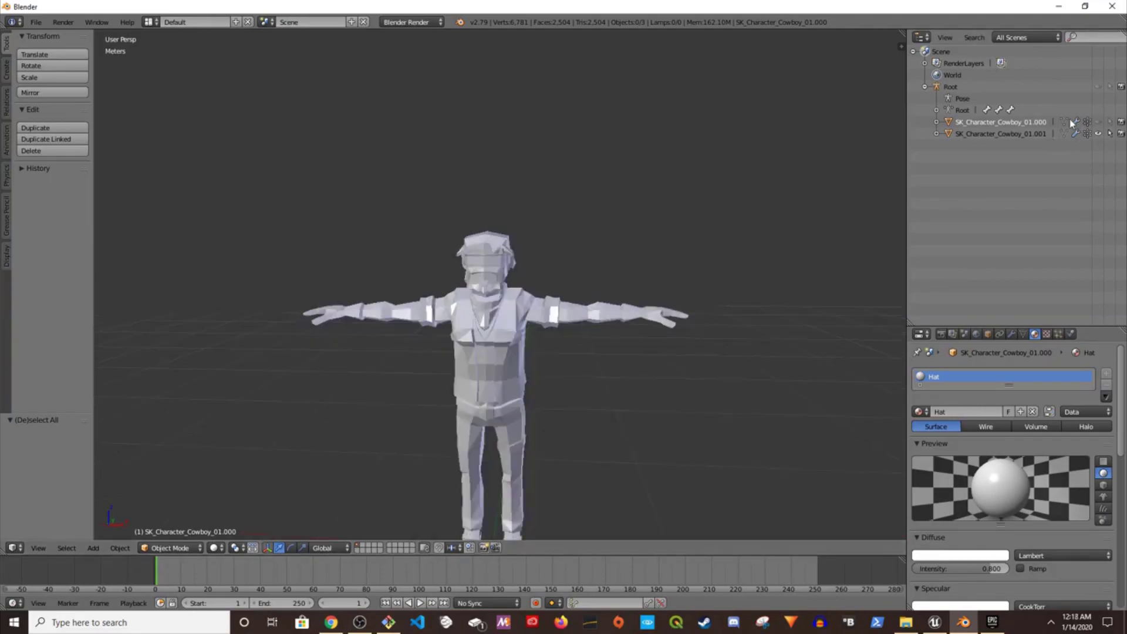
# Show the Root armature again and select SK_Character_Cowboy_01.001 together with it
pyautogui.click(1099, 87)
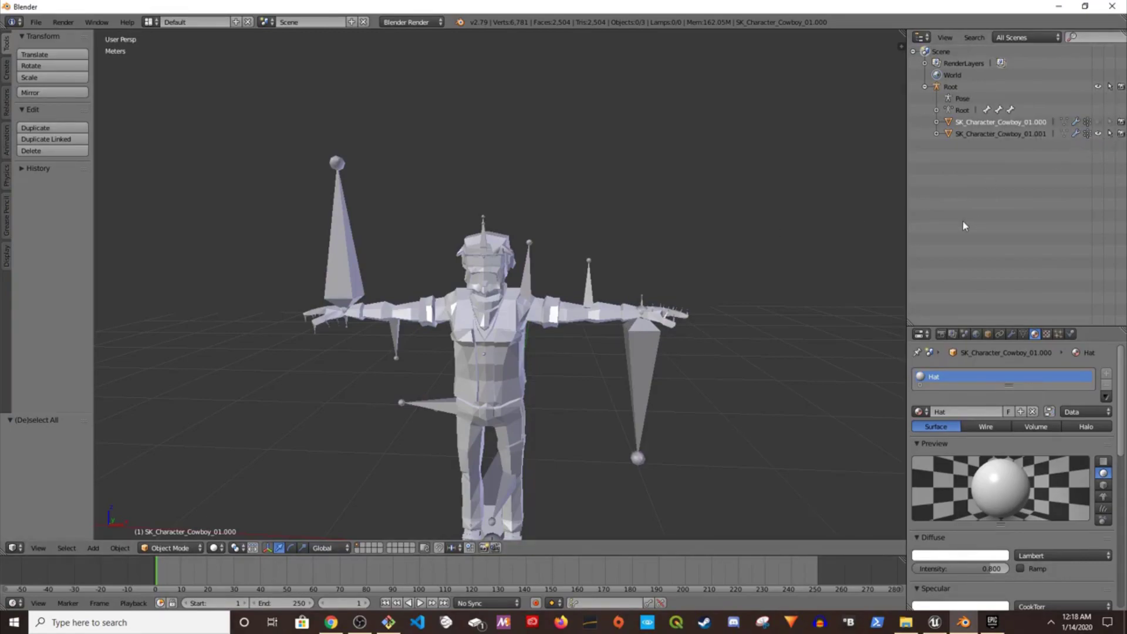
pyautogui.keyDown('shift'); pyautogui.moveTo(716, 359); pyautogui.dragTo(722, 332, button='middle'); pyautogui.keyUp('shift')
pyautogui.click(1103, 134)
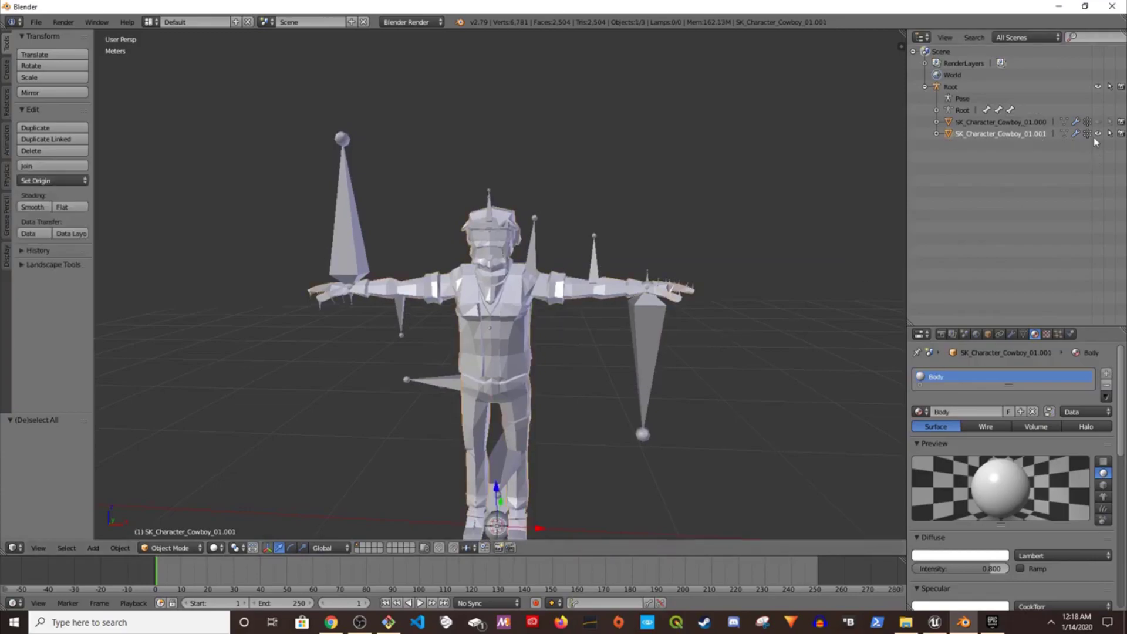
pyautogui.press('a')
pyautogui.press('a')
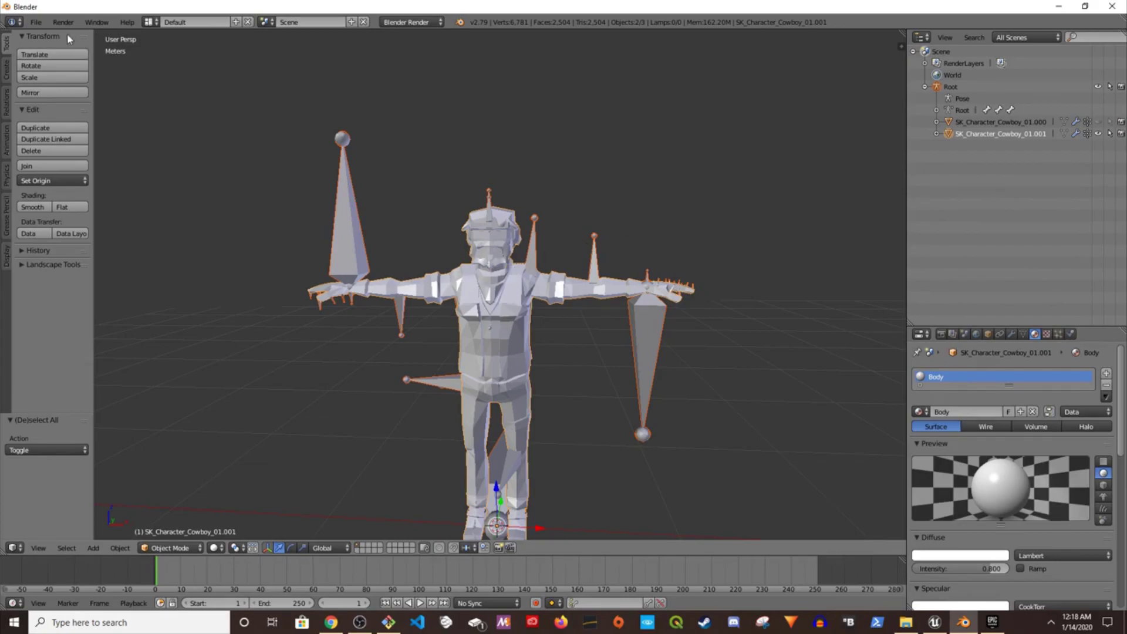
# Start an FBX export into the 3D Objects folder, limited to selected objects
pyautogui.click(35, 22)
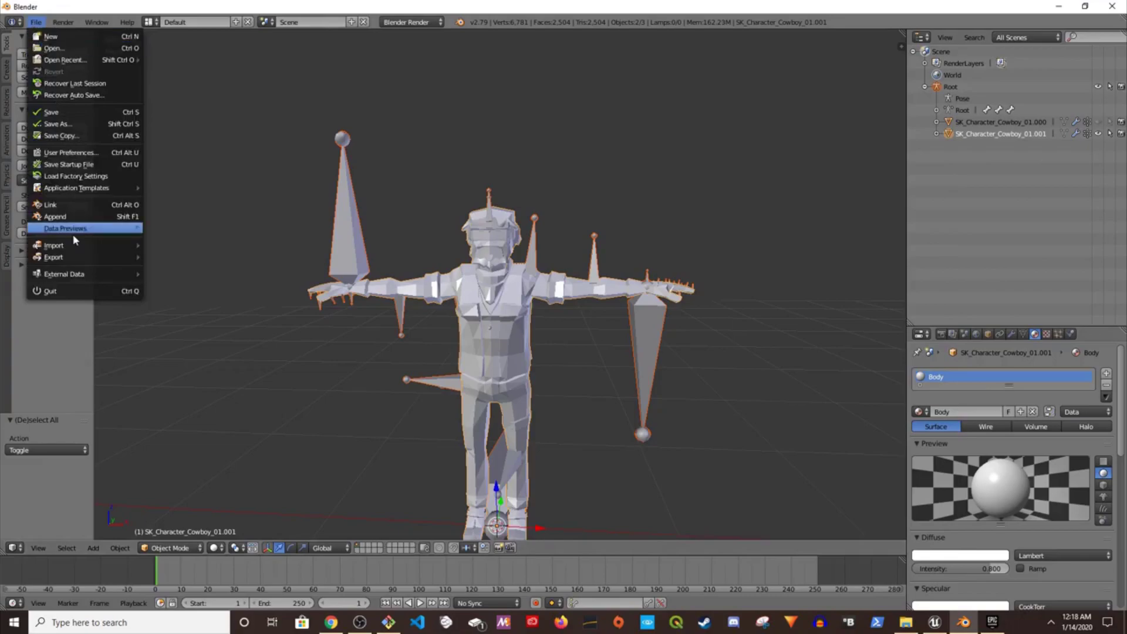
pyautogui.moveTo(72, 258)
pyautogui.click(184, 293)
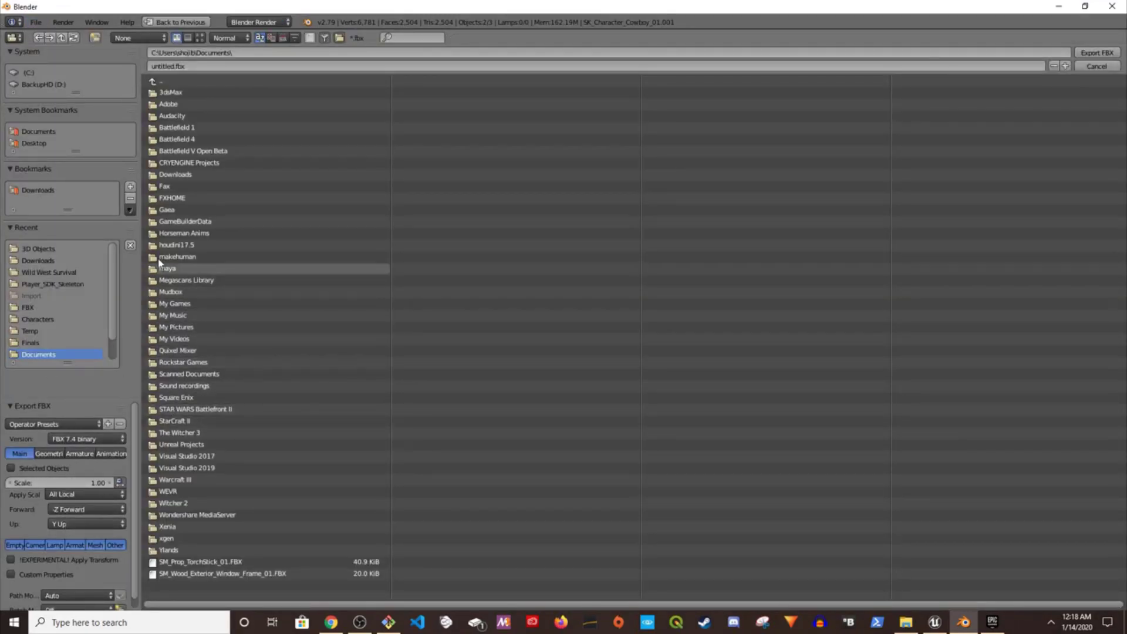
pyautogui.click(44, 248)
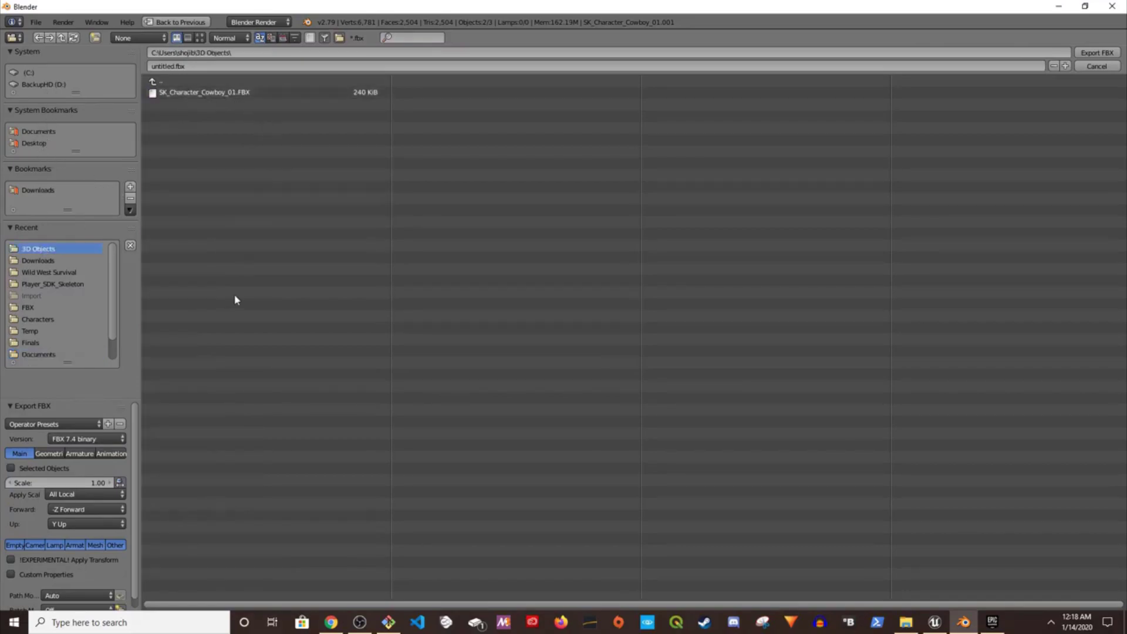
pyautogui.click(34, 470)
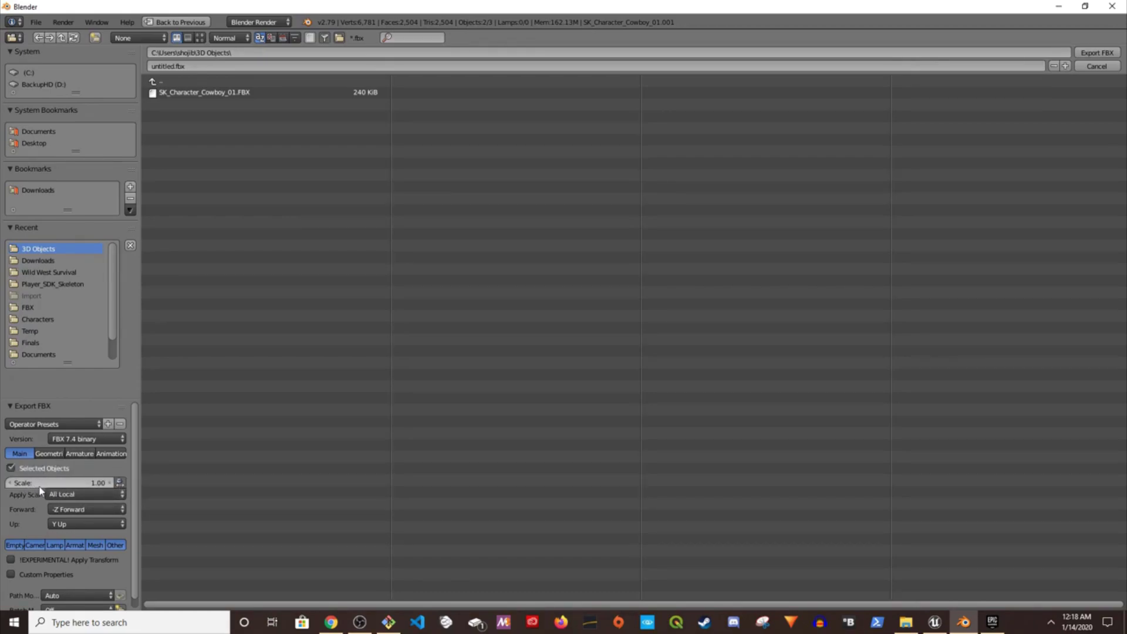
# Set Apply Scalings to FBX Units Scale and name the file Cowboy_02
pyautogui.click(82, 496)
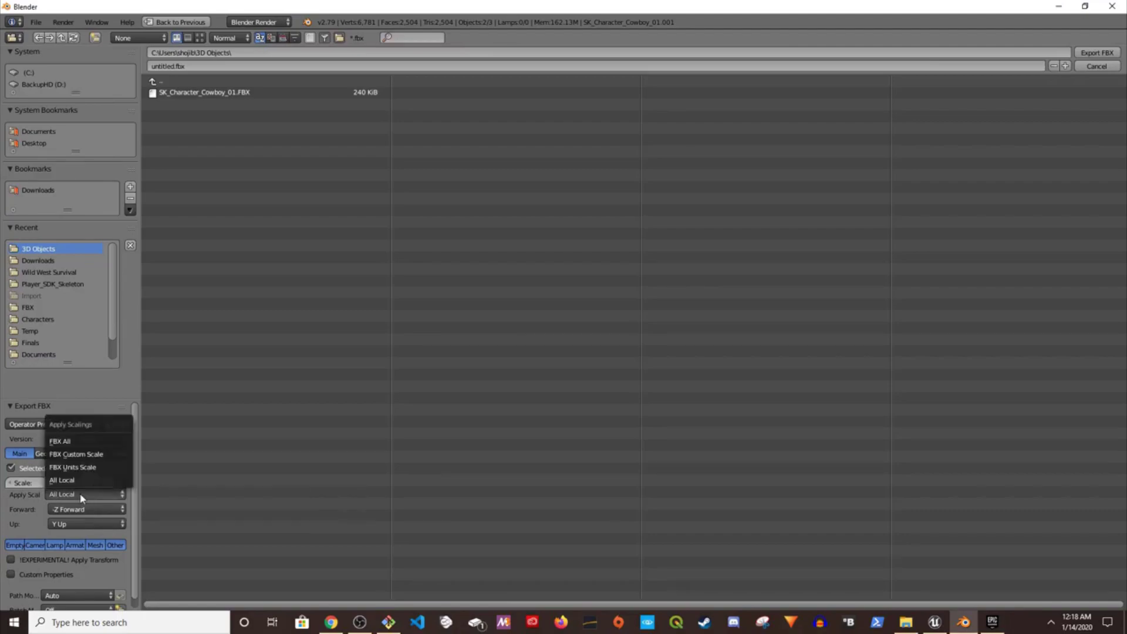
pyautogui.click(82, 495)
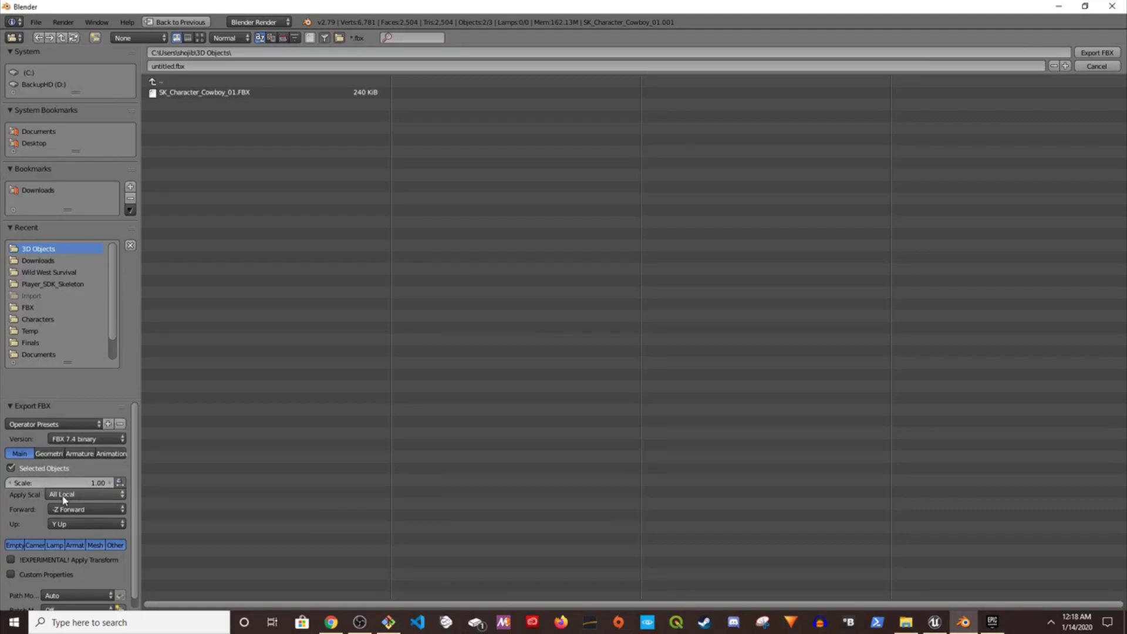
pyautogui.click(73, 495)
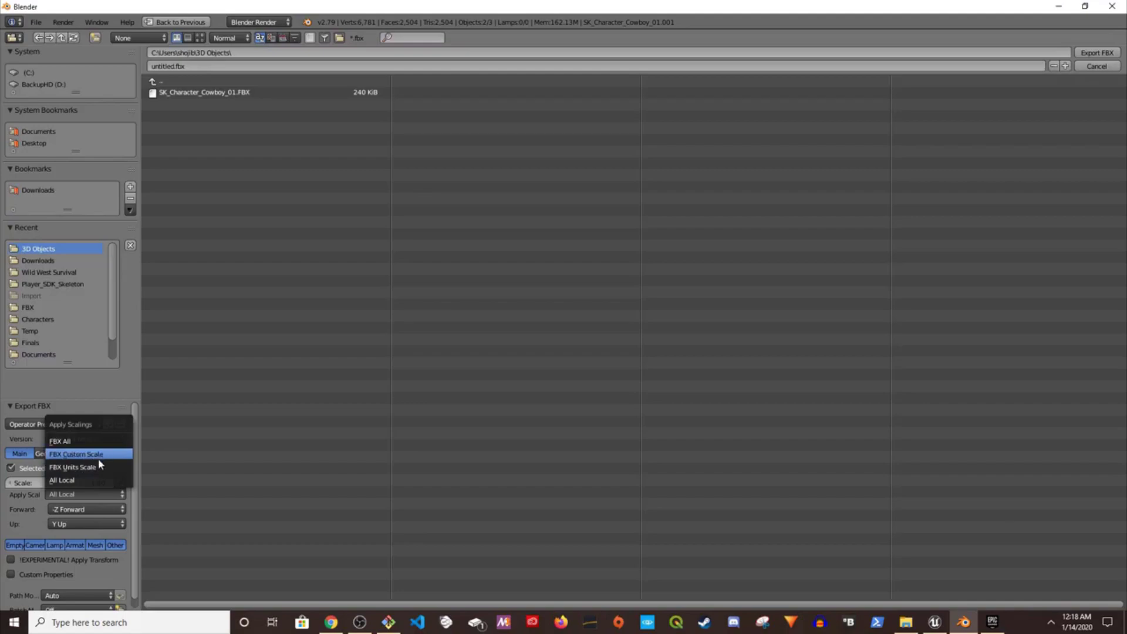
pyautogui.click(86, 469)
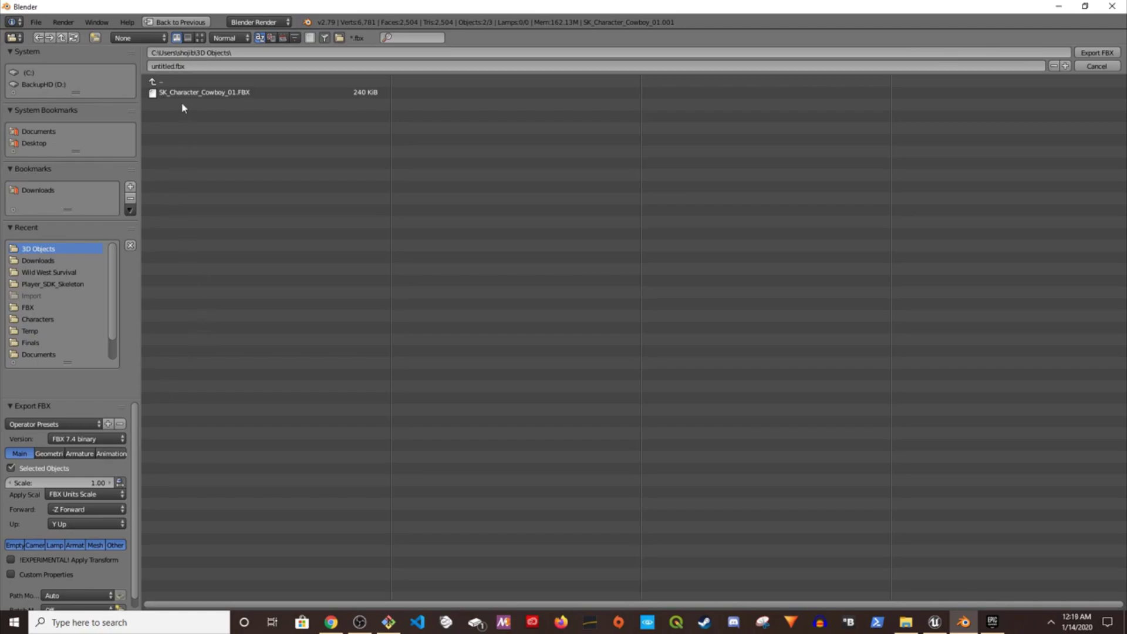
pyautogui.doubleClick(160, 66)
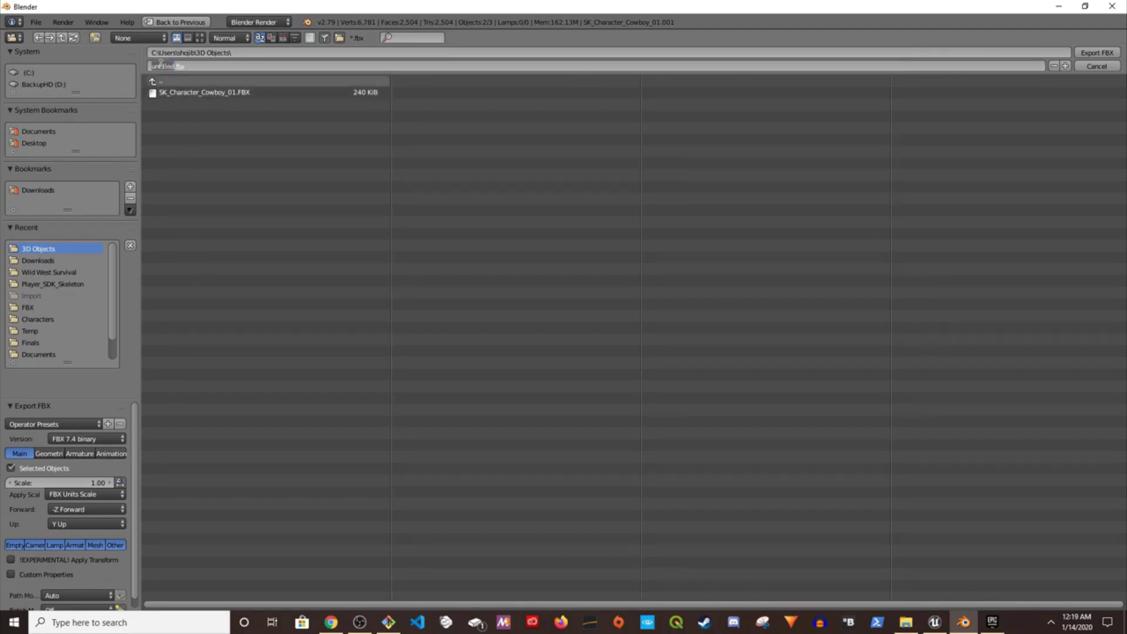
pyautogui.write('Cowboy_02')
# Turn off Apply Modifiers and Baked Animation, then export Cowboy_02.fbx
pyautogui.click(47, 456)
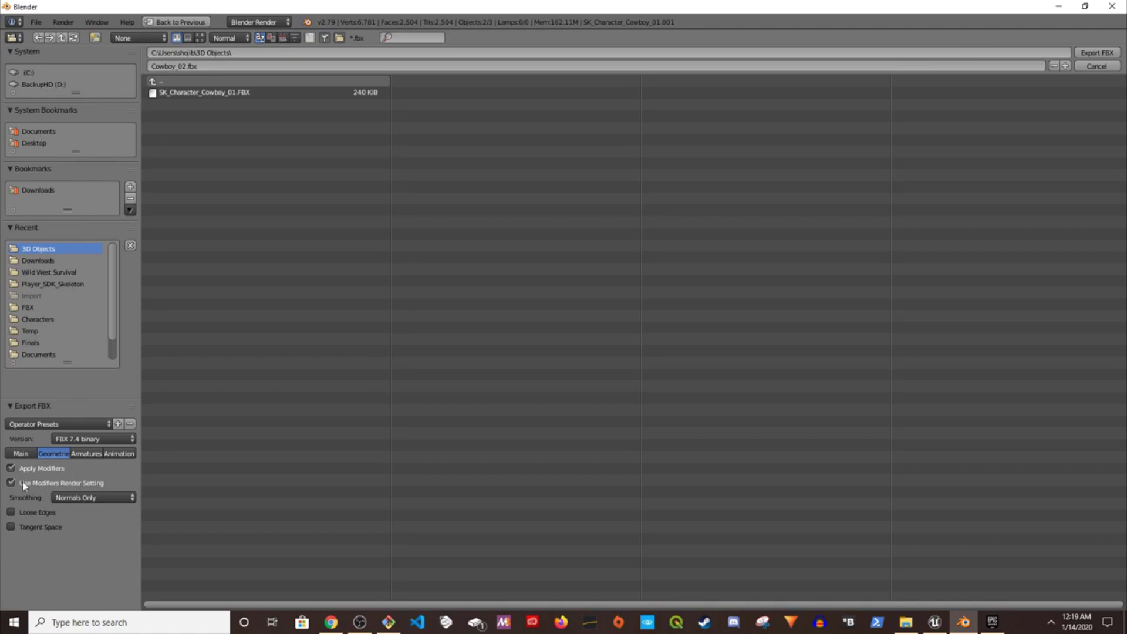
pyautogui.click(28, 468)
pyautogui.click(86, 455)
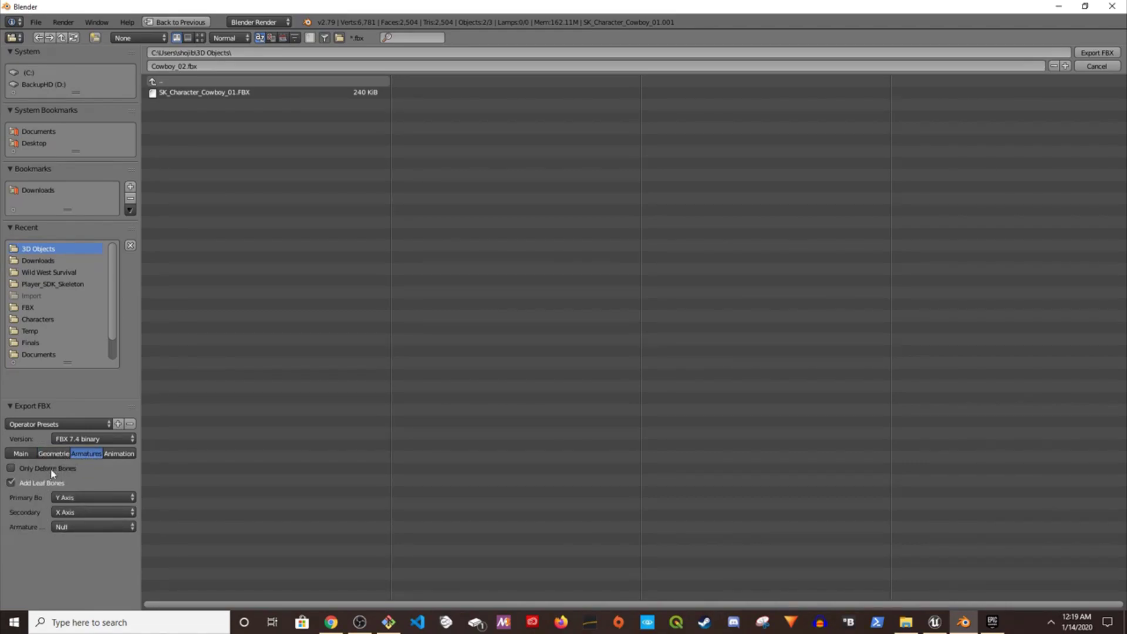
pyautogui.click(120, 454)
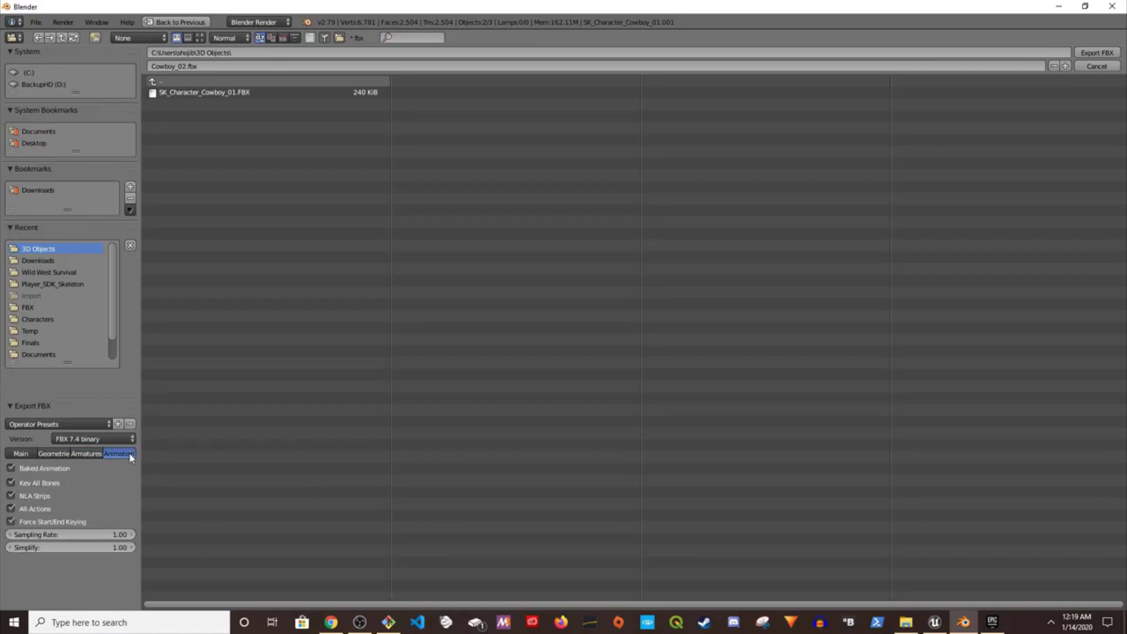
pyautogui.click(36, 469)
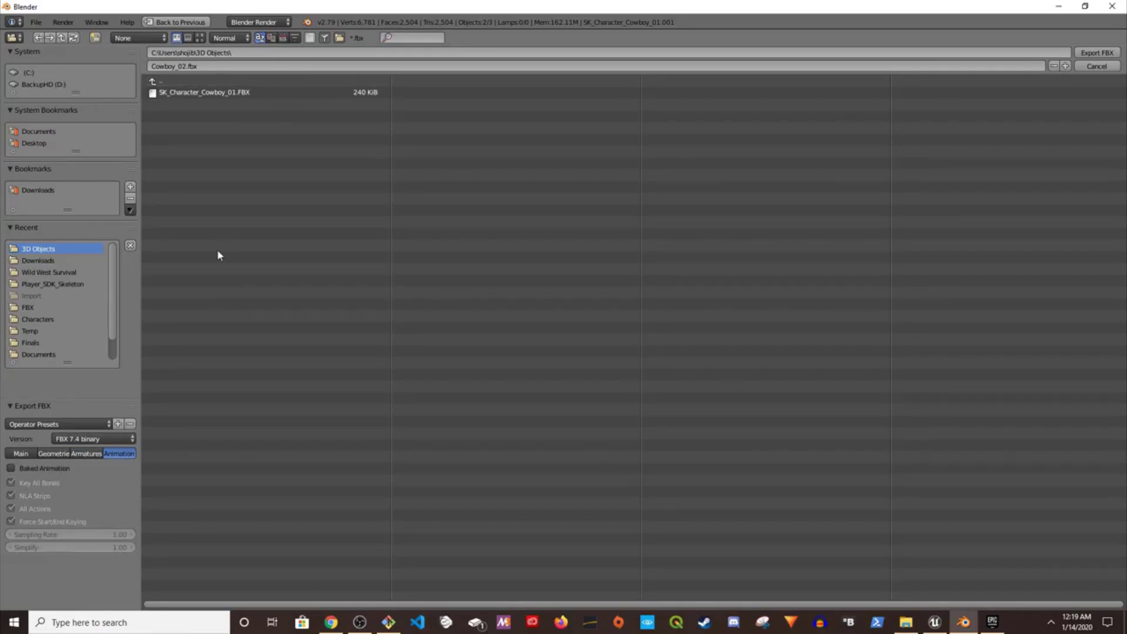
pyautogui.click(1096, 53)
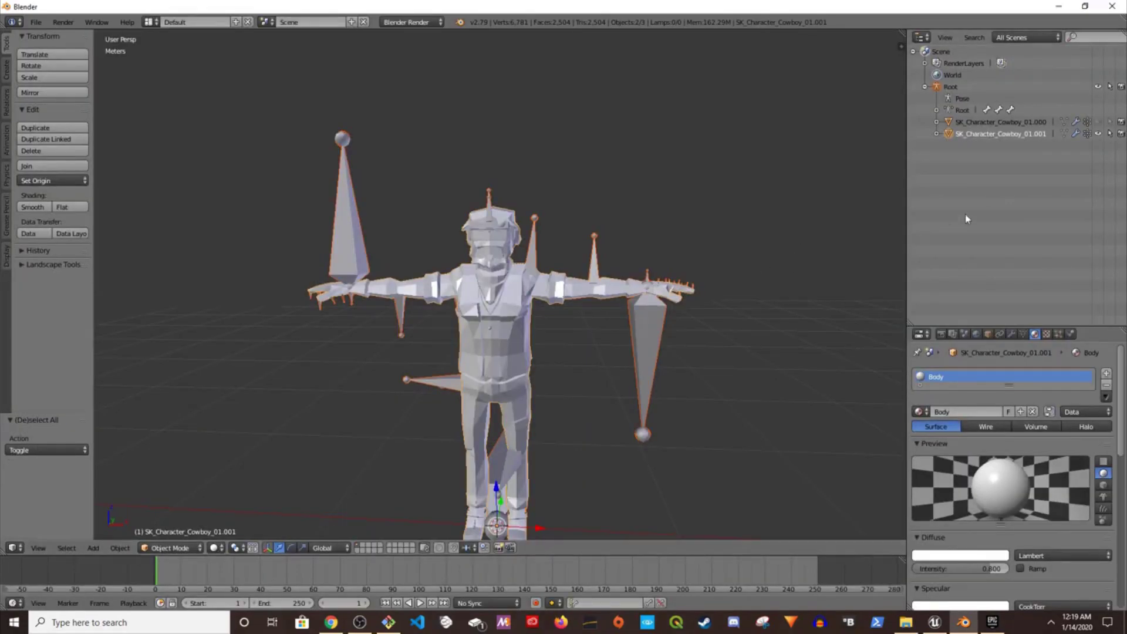
# Hide the cowboy body, show the hat, and select the hat with the armature
pyautogui.click(1098, 134)
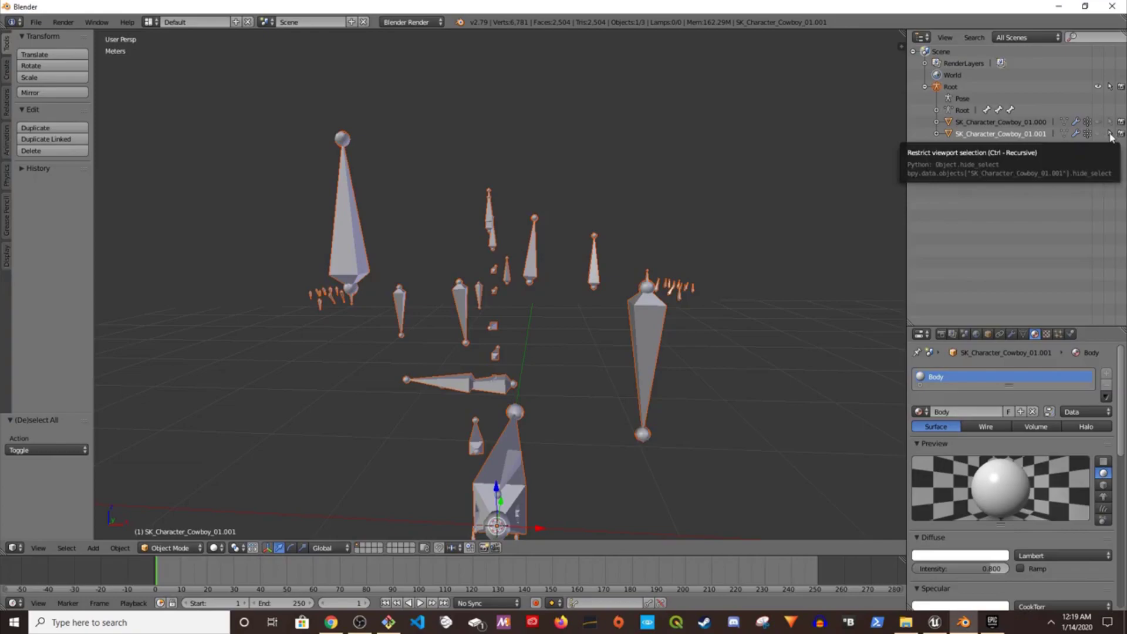
pyautogui.click(1109, 135)
pyautogui.click(1098, 121)
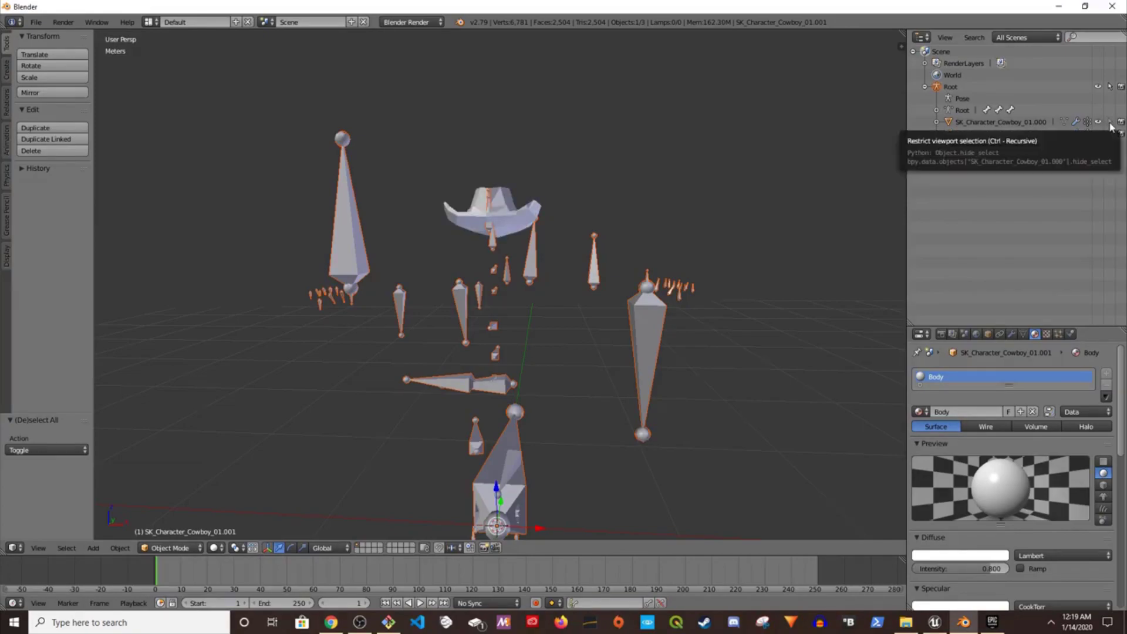
pyautogui.click(1109, 123)
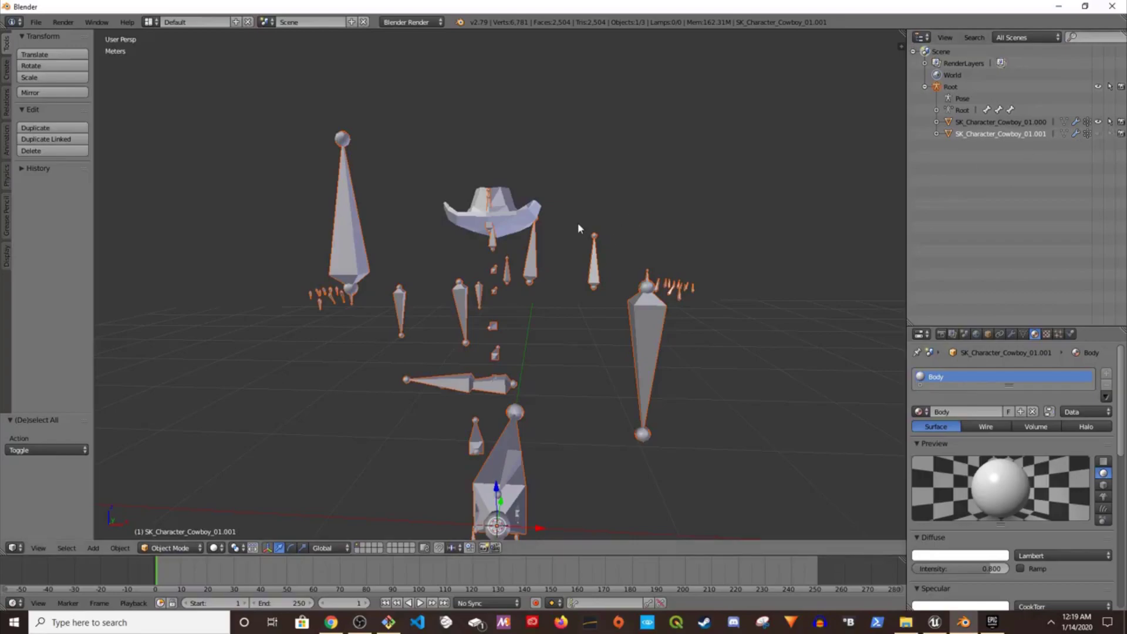
pyautogui.press('a')
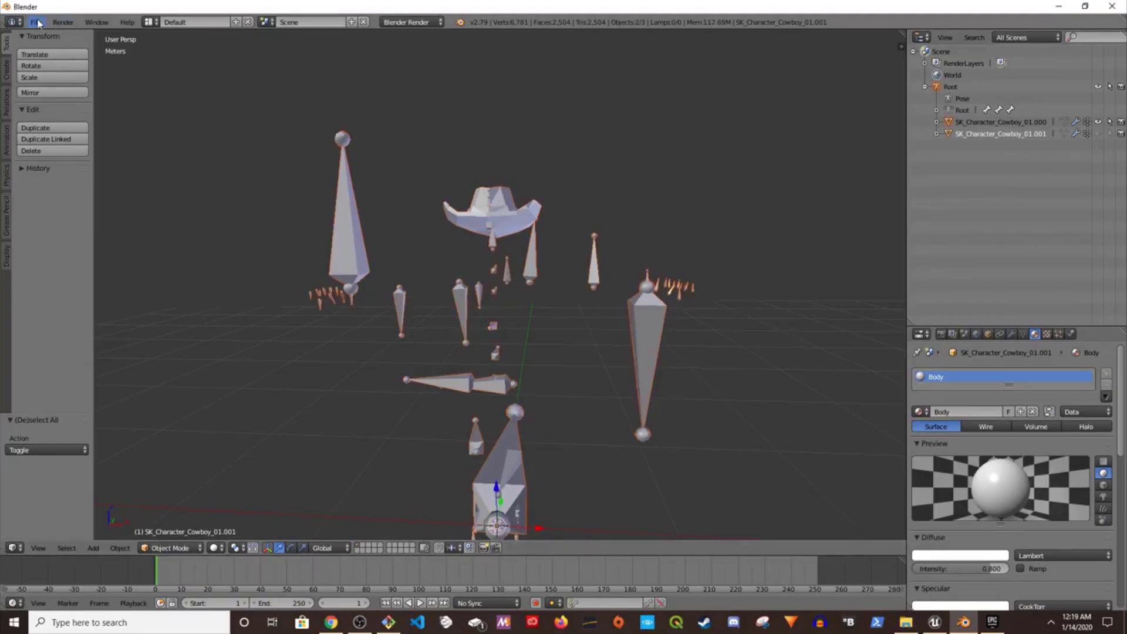
# Export the hat and armature to 3D Objects as Cowboy_Hat_01.fbx
pyautogui.click(38, 22)
pyautogui.moveTo(52, 259)
pyautogui.click(180, 292)
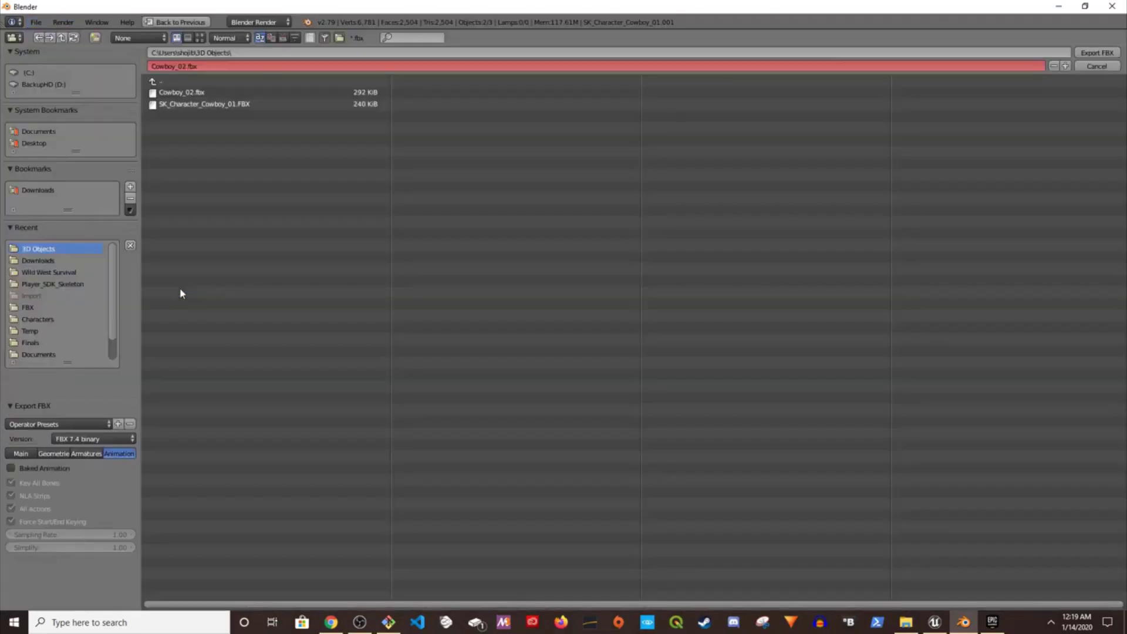
pyautogui.click(21, 453)
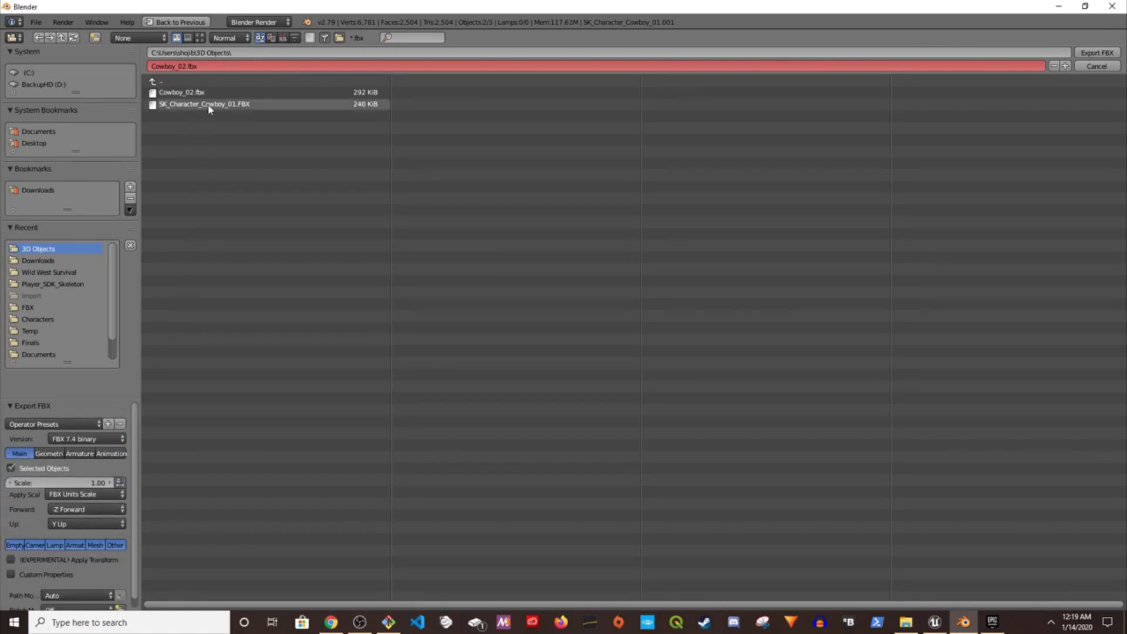
pyautogui.click(188, 92)
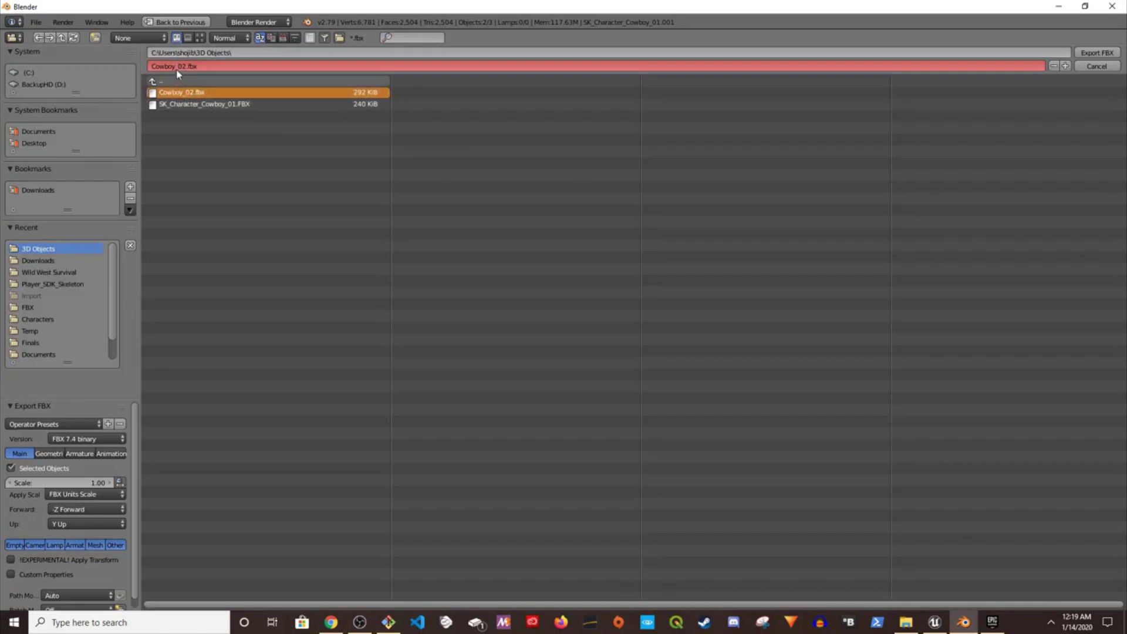
pyautogui.click(189, 67)
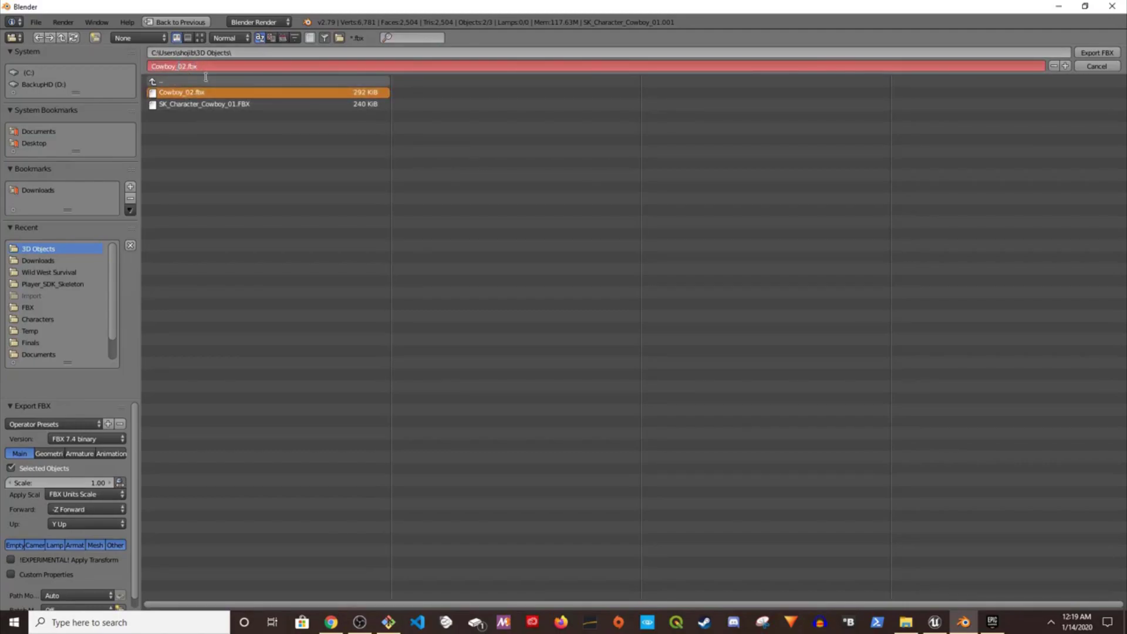
pyautogui.write('Hat_01')
pyautogui.press('Return')
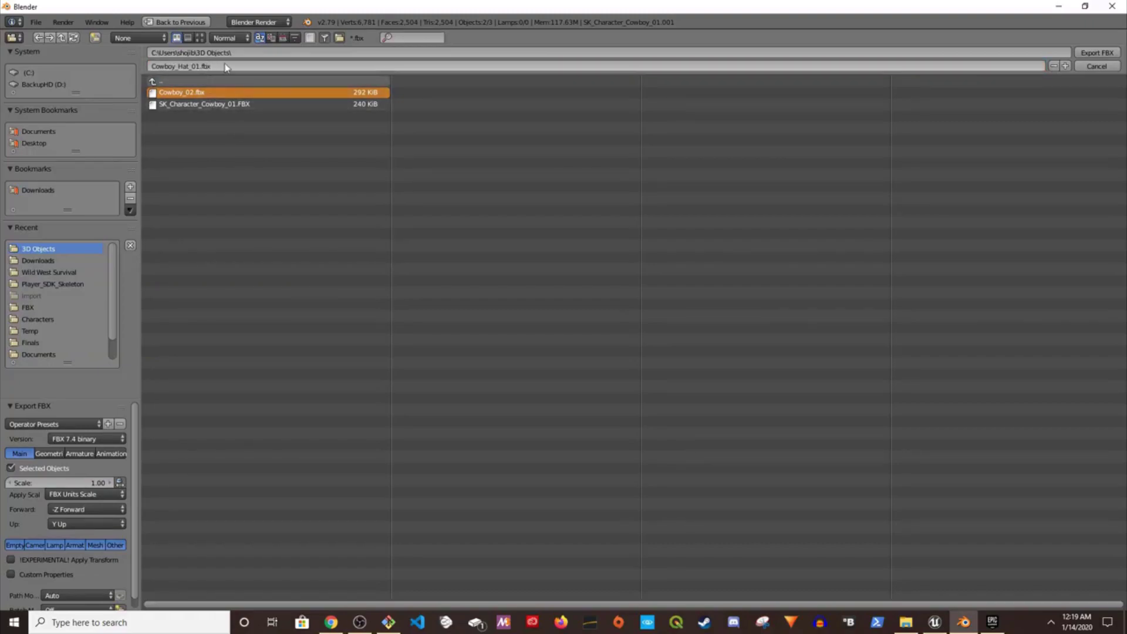
pyautogui.click(1094, 53)
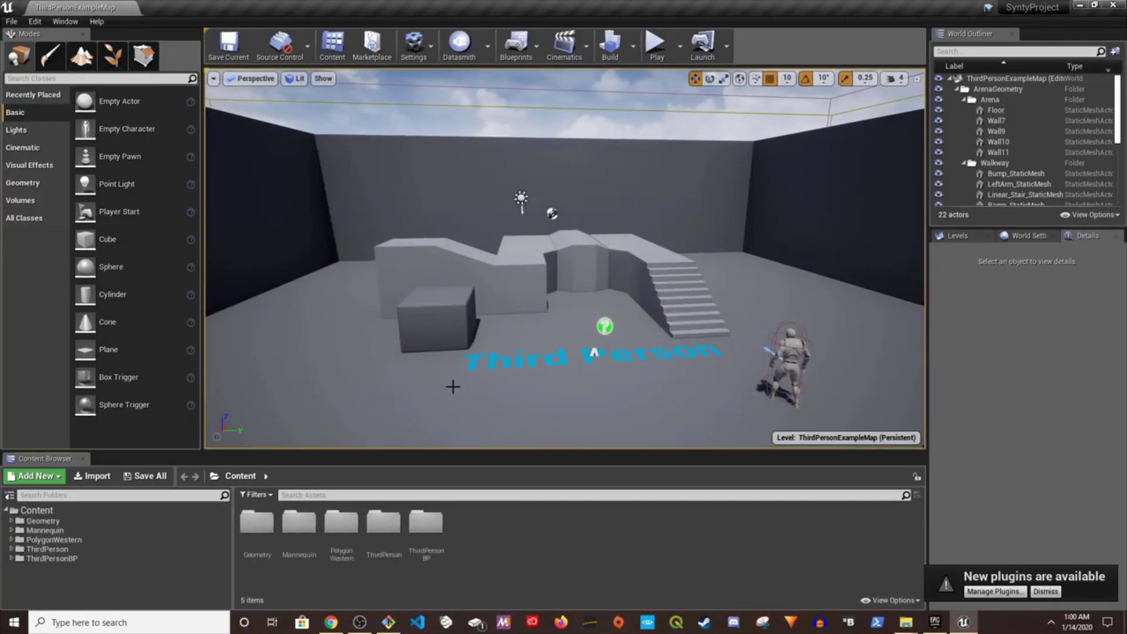
# Open UE4_Mannequin_Skeleton from the Mannequin/Character/Mesh folder
pyautogui.doubleClick(24, 540)
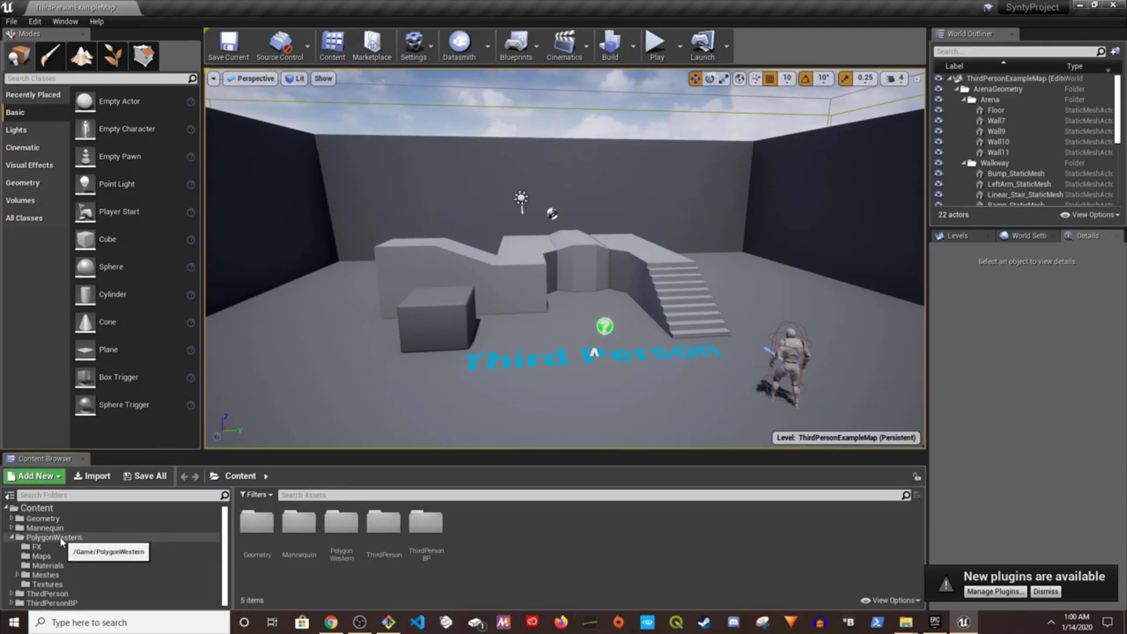
pyautogui.click(17, 574)
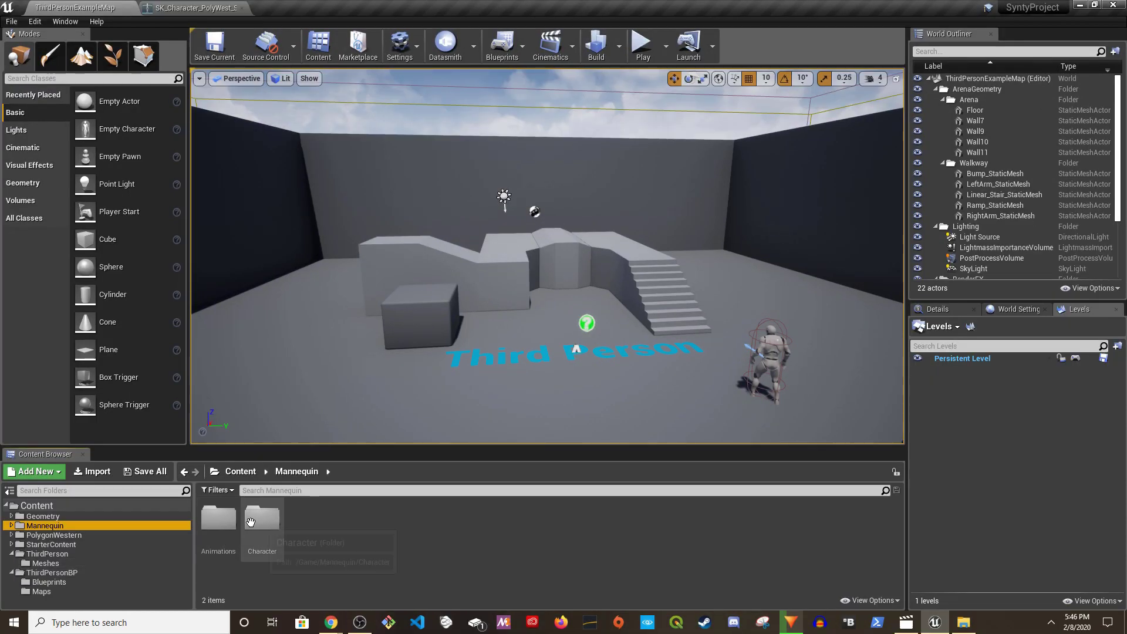
pyautogui.doubleClick(242, 555)
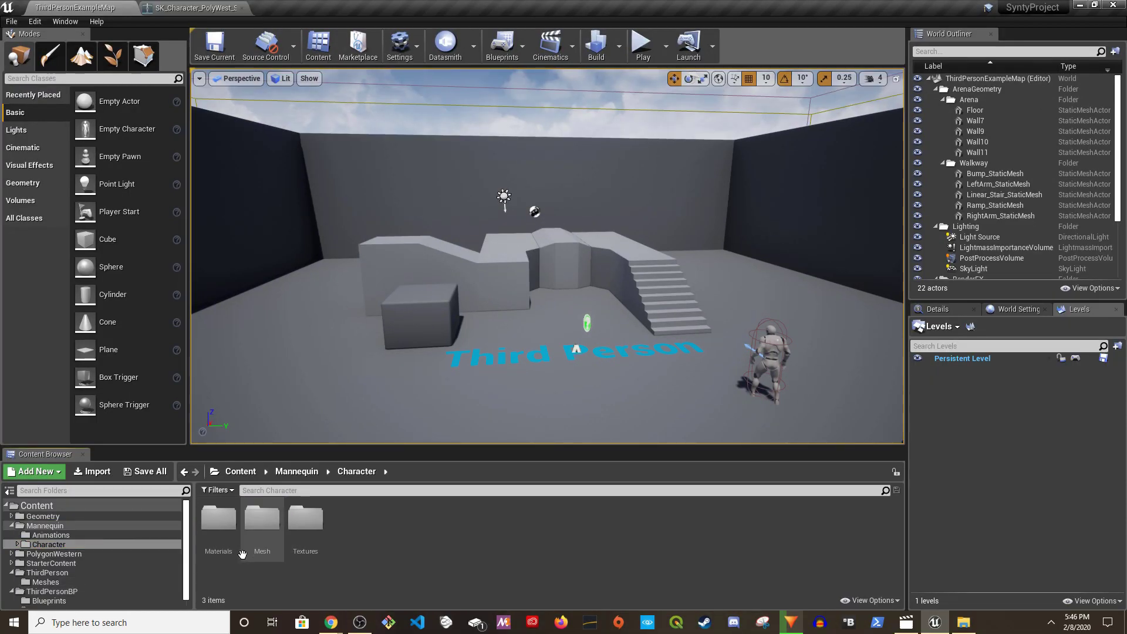
pyautogui.doubleClick(258, 529)
pyautogui.doubleClick(314, 519)
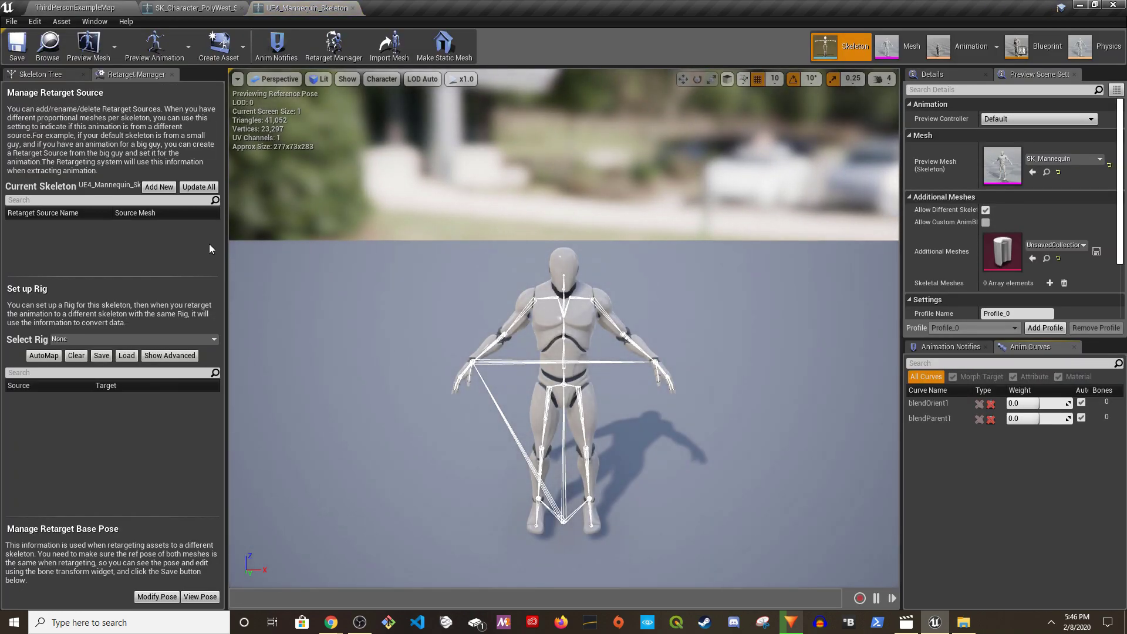
# Show retargeting options, set the pelvis to Animation Scaled, and save the skeleton
pyautogui.click(39, 74)
pyautogui.click(25, 90)
pyautogui.click(37, 112)
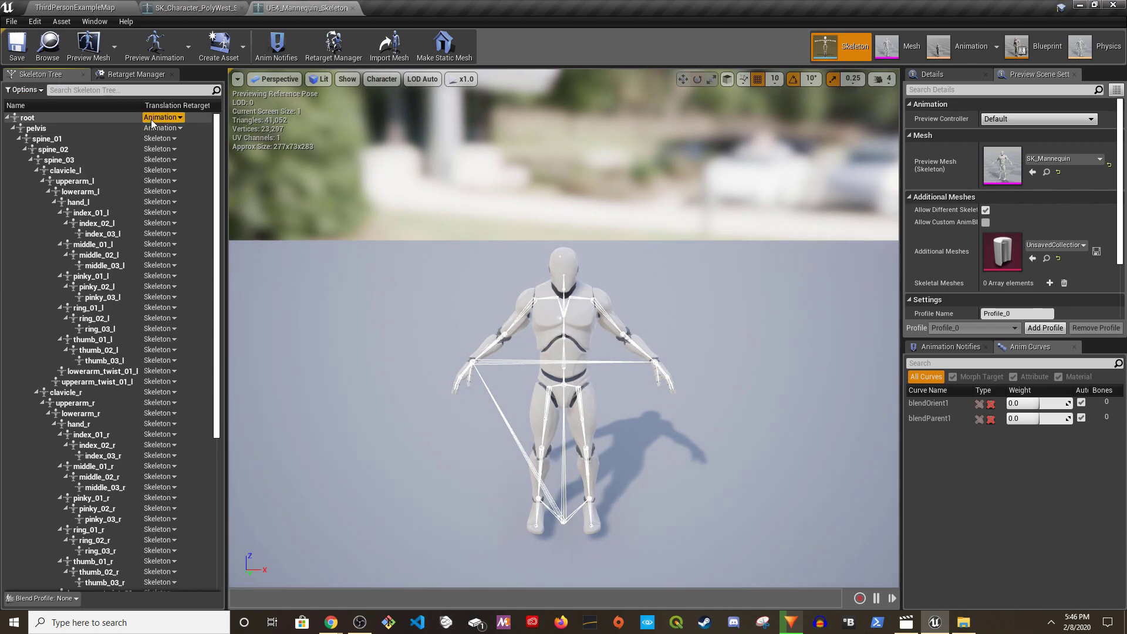
pyautogui.click(164, 128)
pyautogui.click(206, 175)
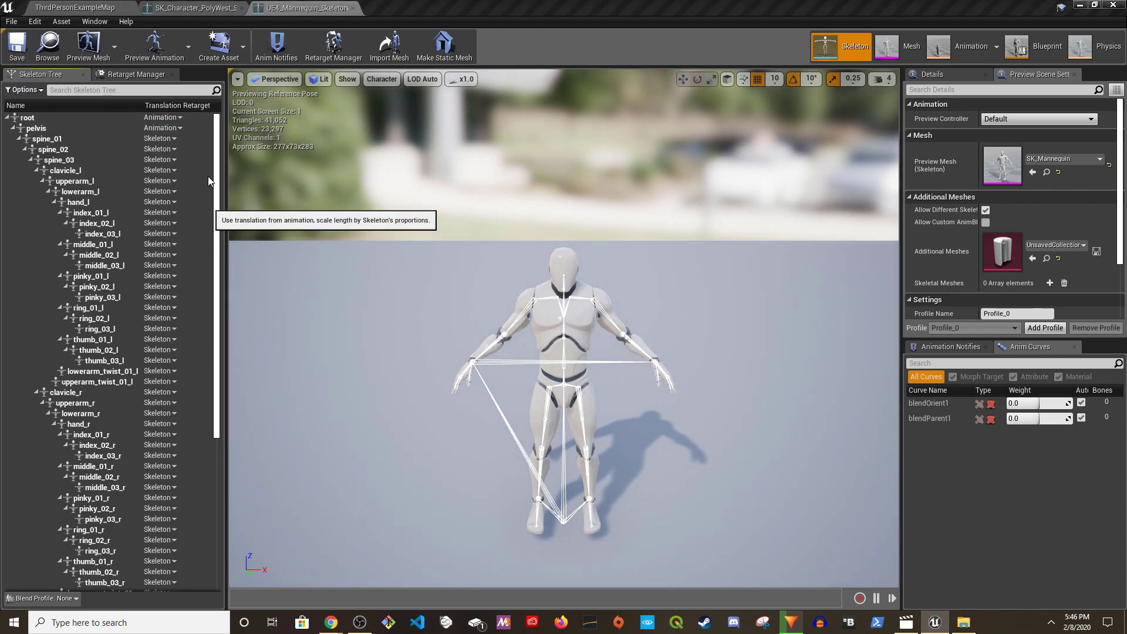
pyautogui.click(17, 49)
# Assign the Humanoid rig to the mannequin skeleton in the Retarget Manager
pyautogui.click(134, 76)
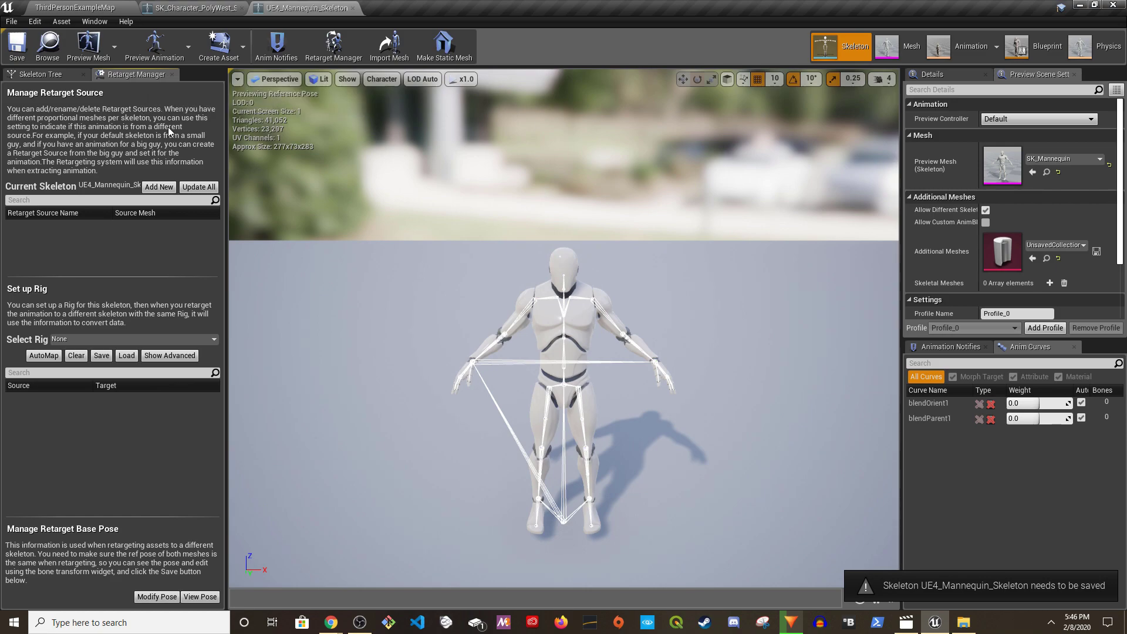
pyautogui.click(82, 339)
pyautogui.click(100, 365)
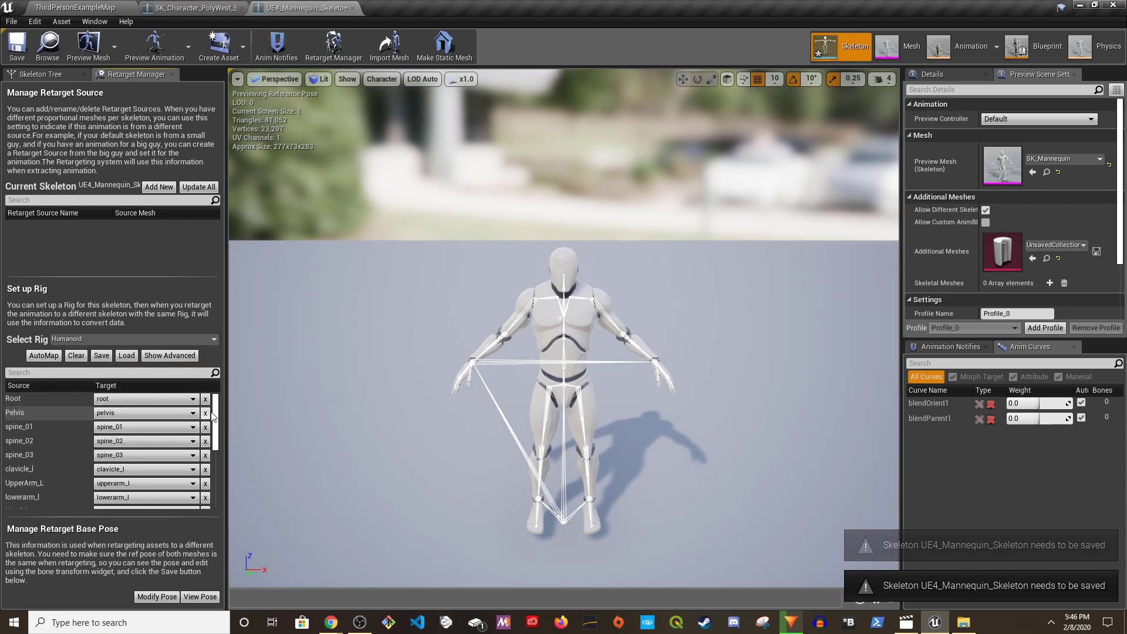
pyautogui.moveTo(215, 421); pyautogui.dragTo(216, 394)
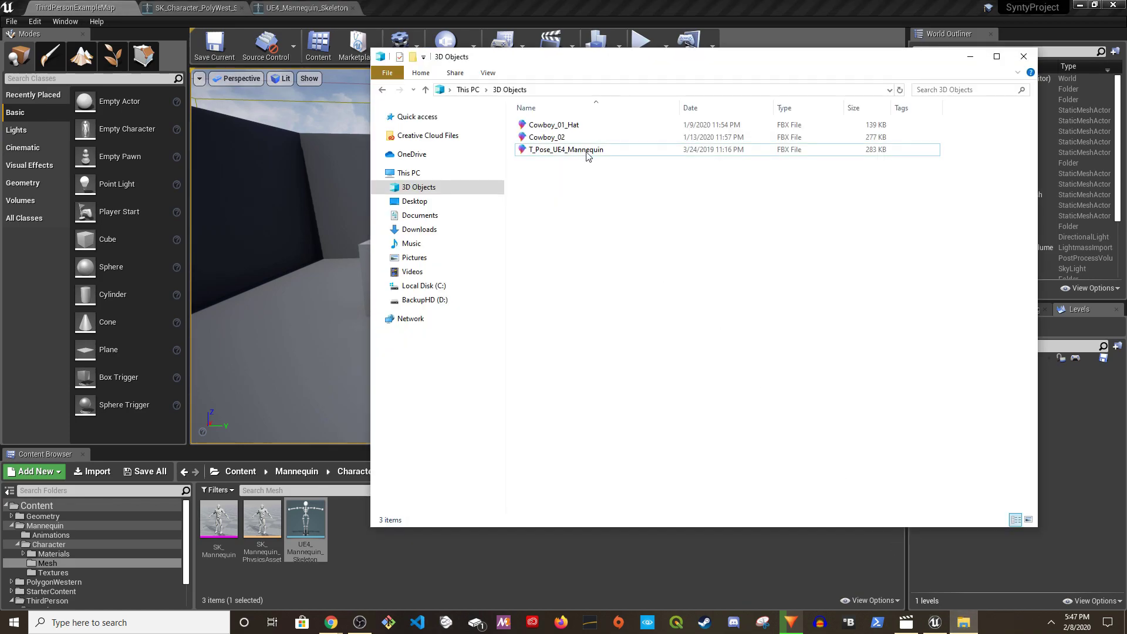
# Import T_Pose_UE4_Mannequin.fbx into the Mesh folder as a mannequin animation
pyautogui.click(586, 152)
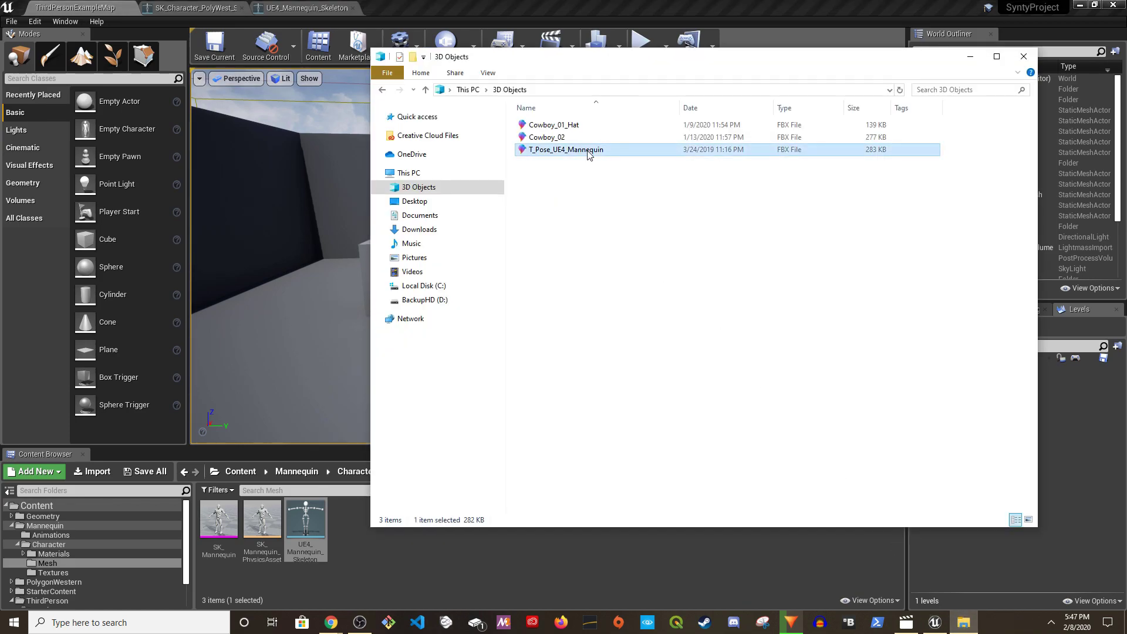
pyautogui.moveTo(564, 152); pyautogui.dragTo(417, 584)
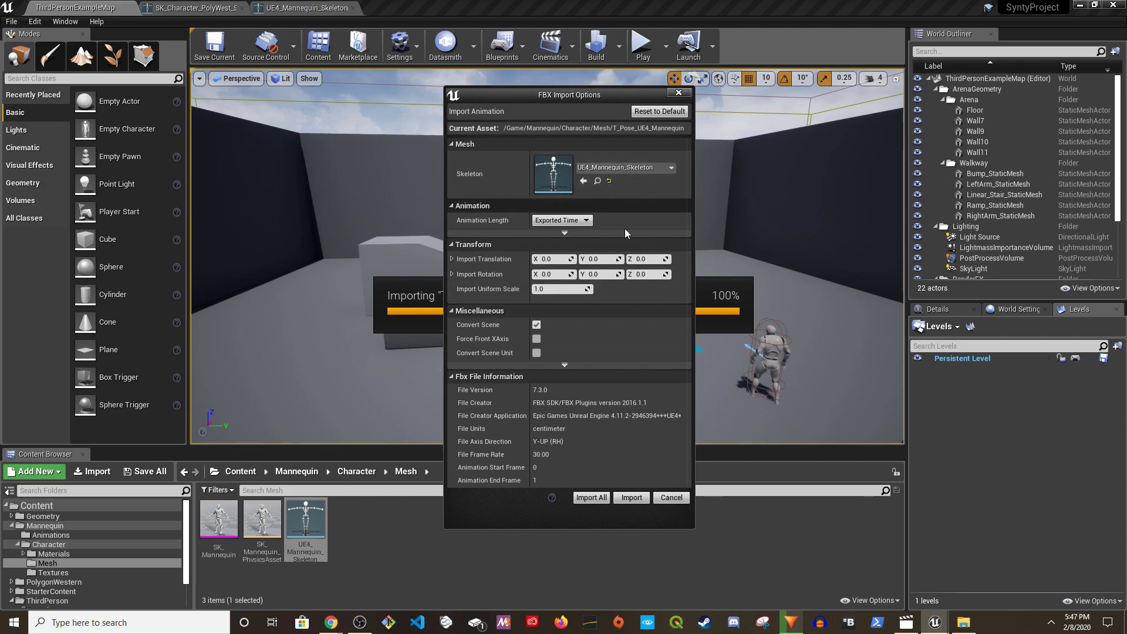
pyautogui.click(633, 498)
# Create T_Pose_UE4_Mannequin_PoseAsset from the imported T-pose animation
pyautogui.rightClick(305, 521)
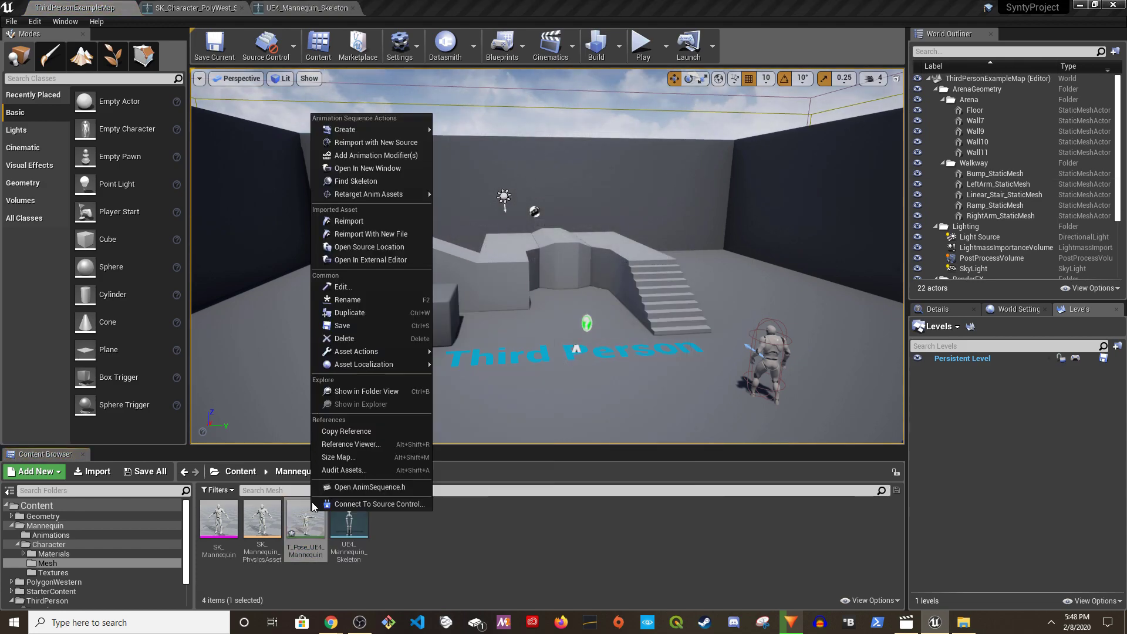
pyautogui.moveTo(415, 129)
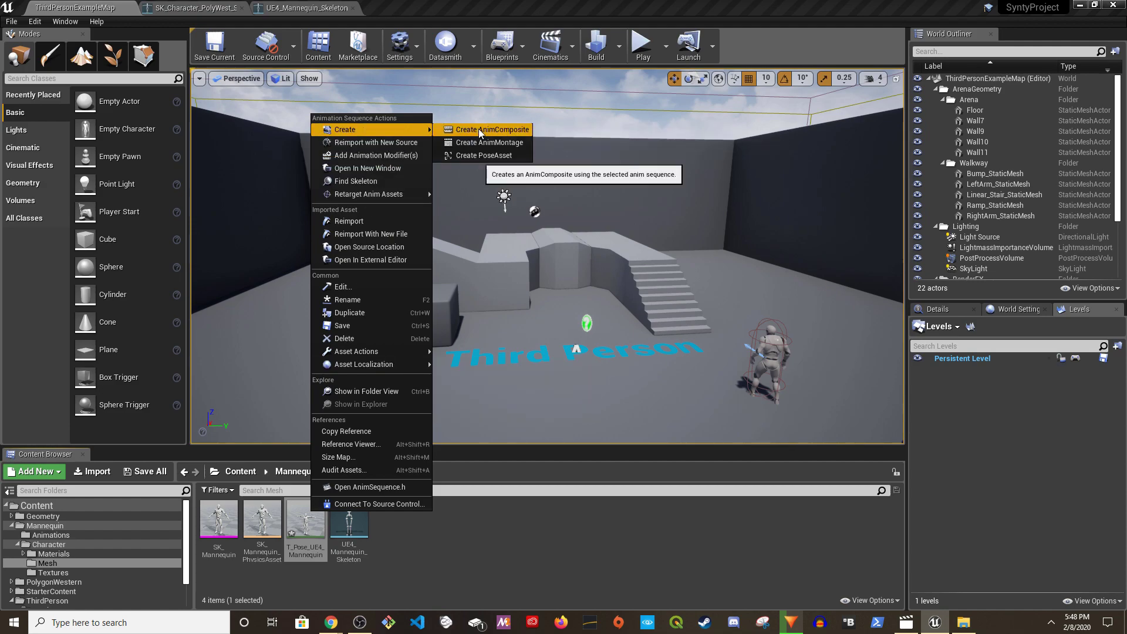
pyautogui.click(484, 155)
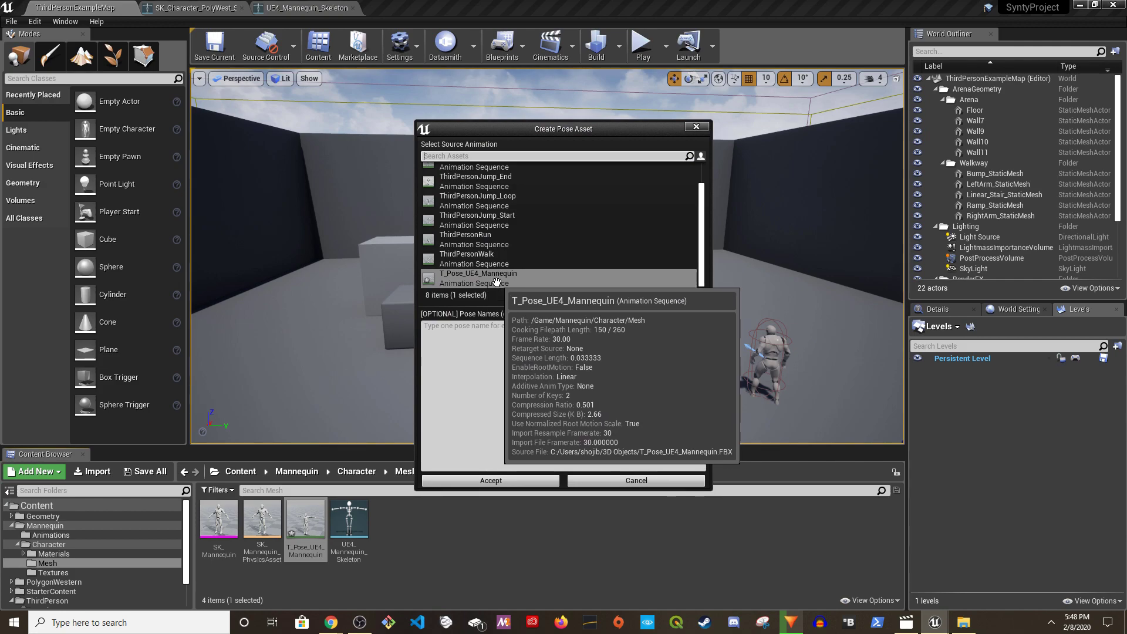
pyautogui.click(495, 480)
pyautogui.press('Return')
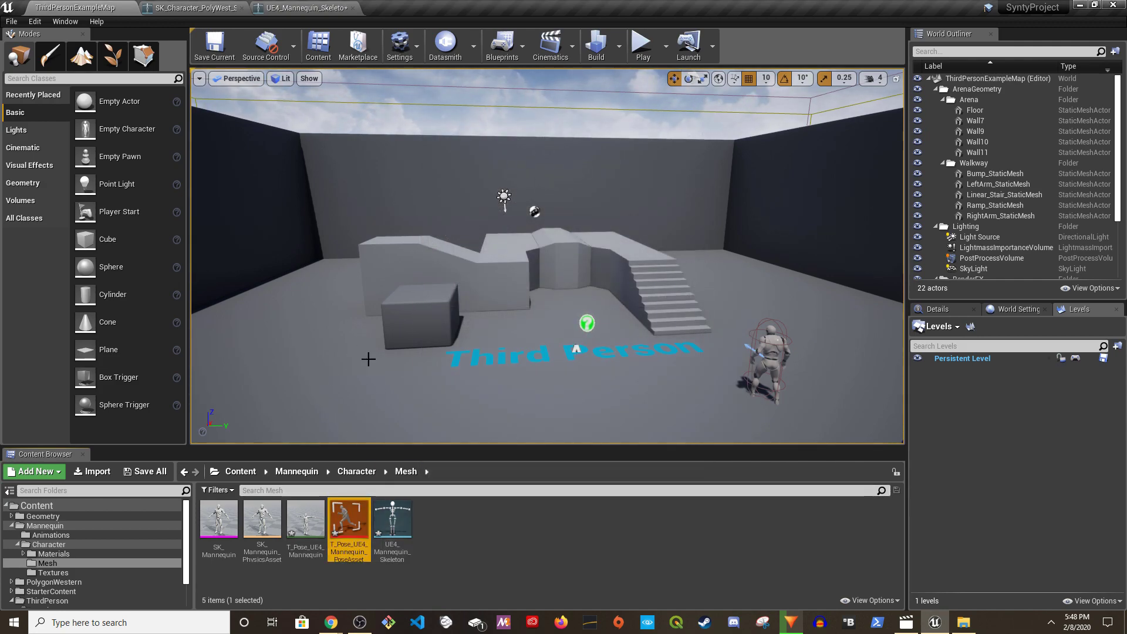
# Import T_Pose_UE4_Mannequin_PoseAsset as the mannequin skeleton's retarget base pose
pyautogui.click(302, 8)
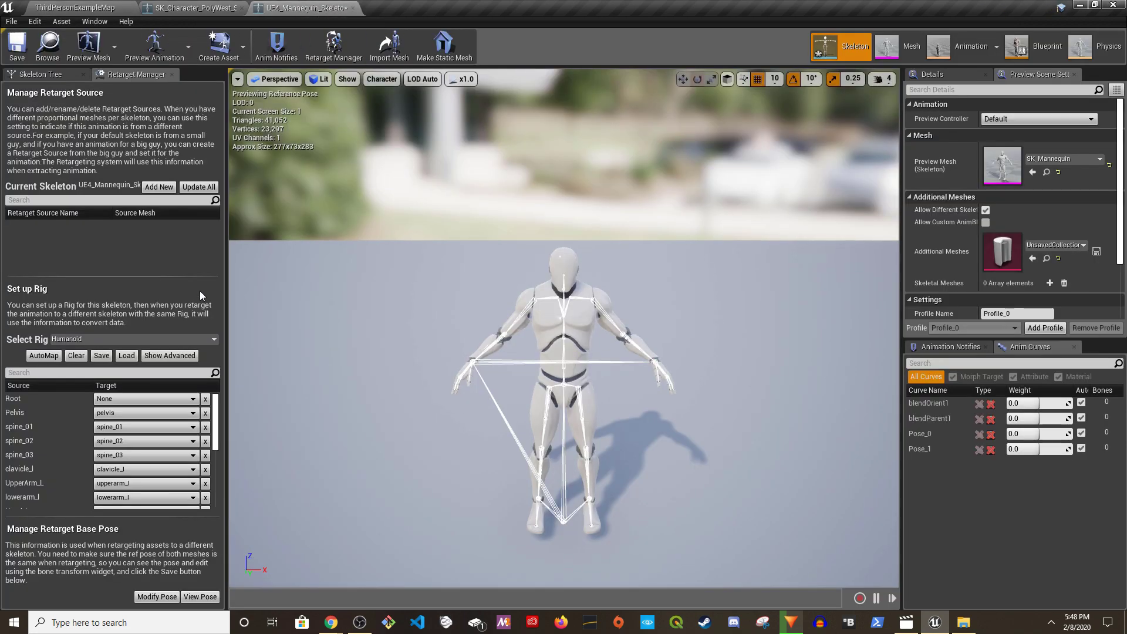
pyautogui.click(163, 597)
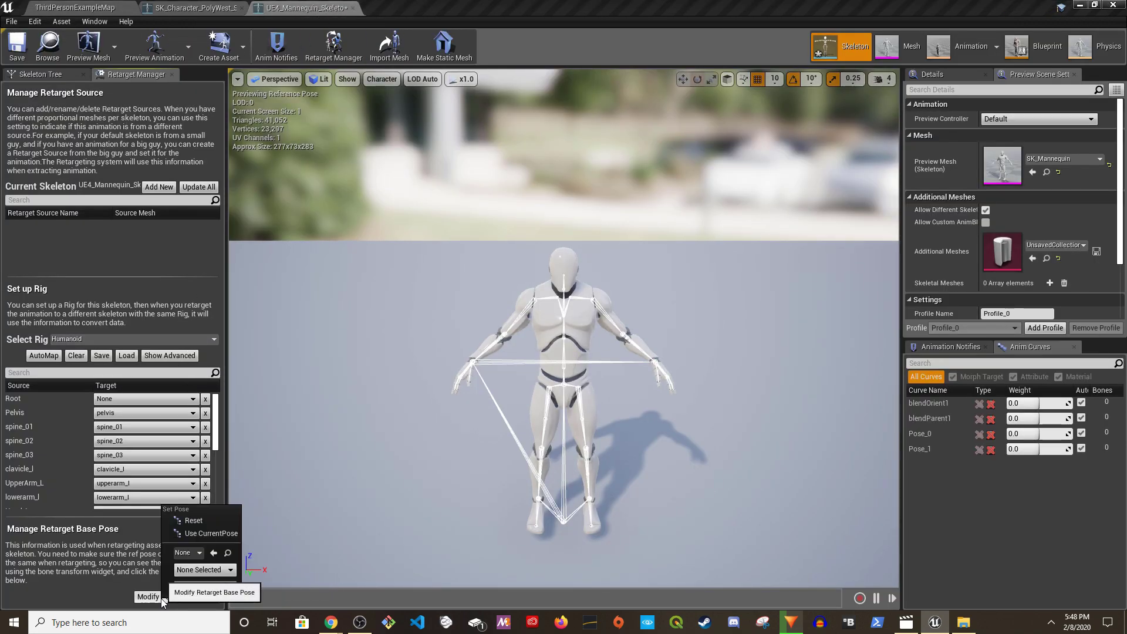
pyautogui.click(193, 553)
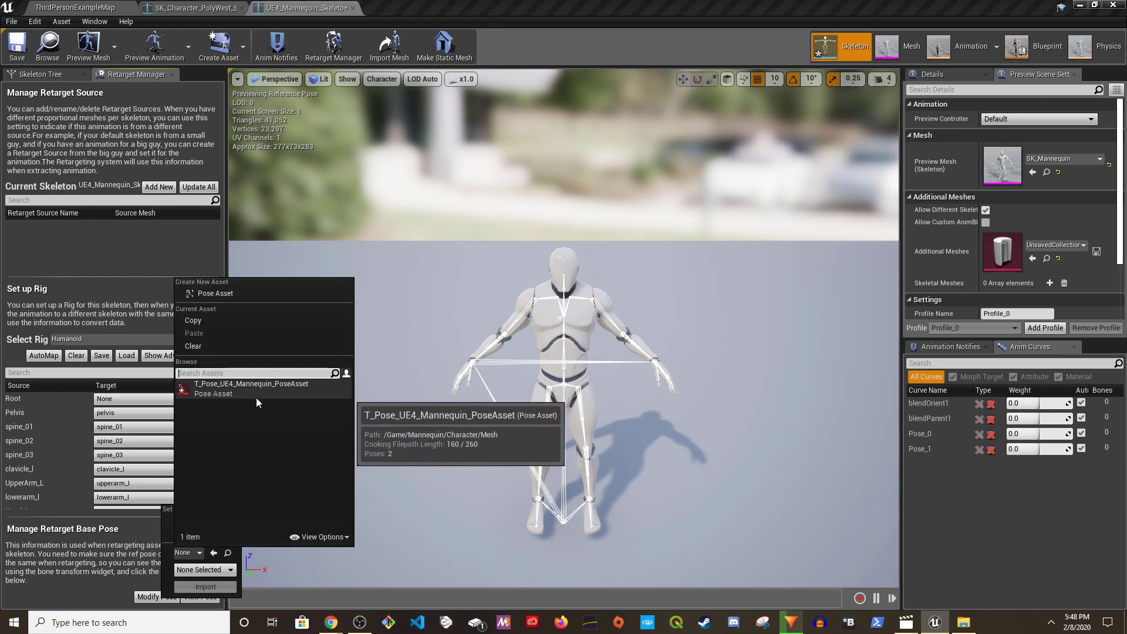
pyautogui.click(270, 387)
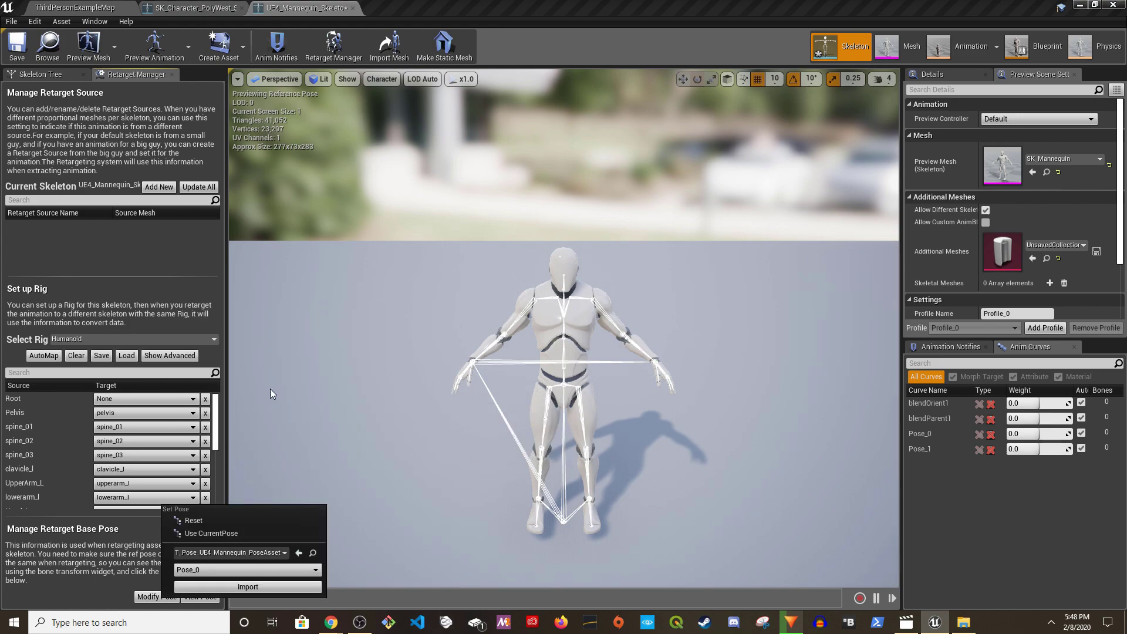
pyautogui.click(246, 586)
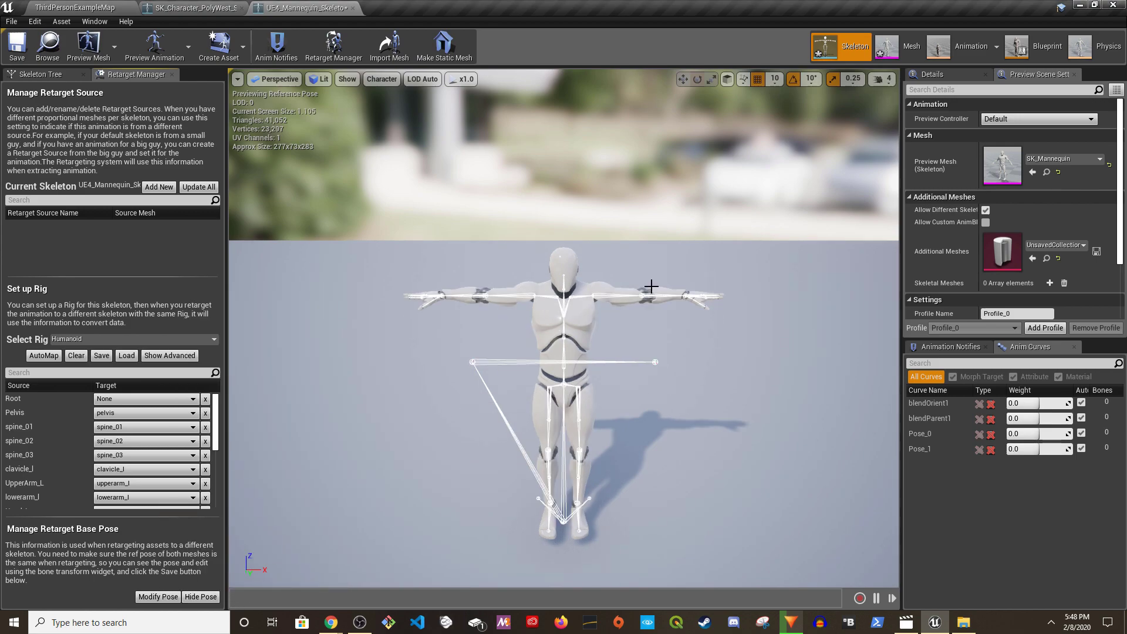
# Compare the T-pose base pose against the reference pose, then save the skeleton
pyautogui.click(200, 596)
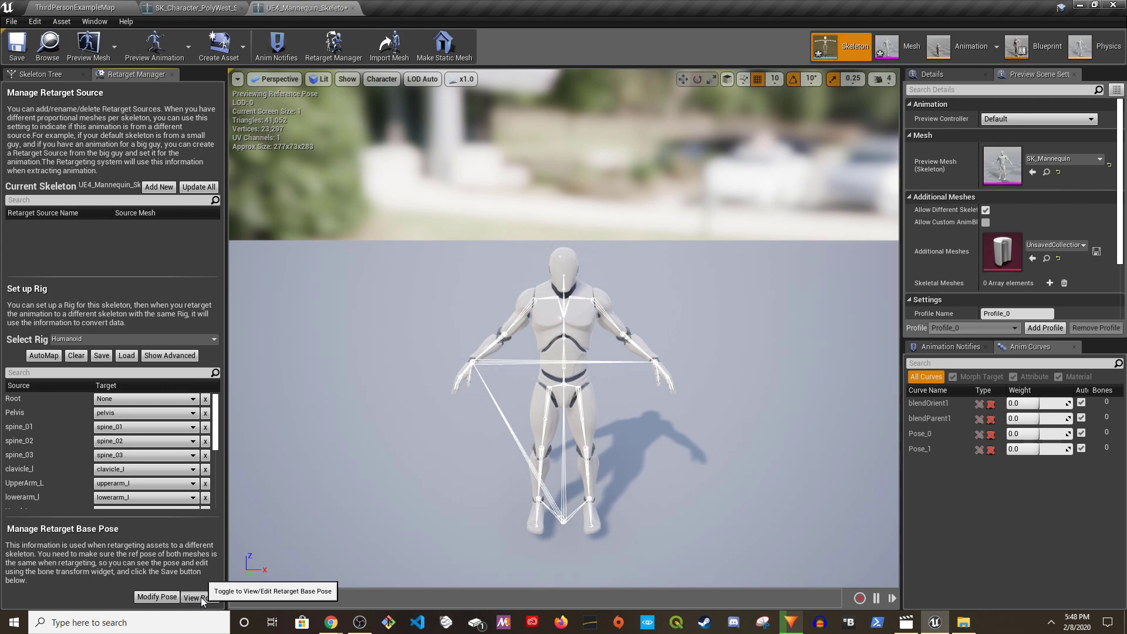
pyautogui.click(201, 598)
pyautogui.click(201, 597)
pyautogui.click(201, 597)
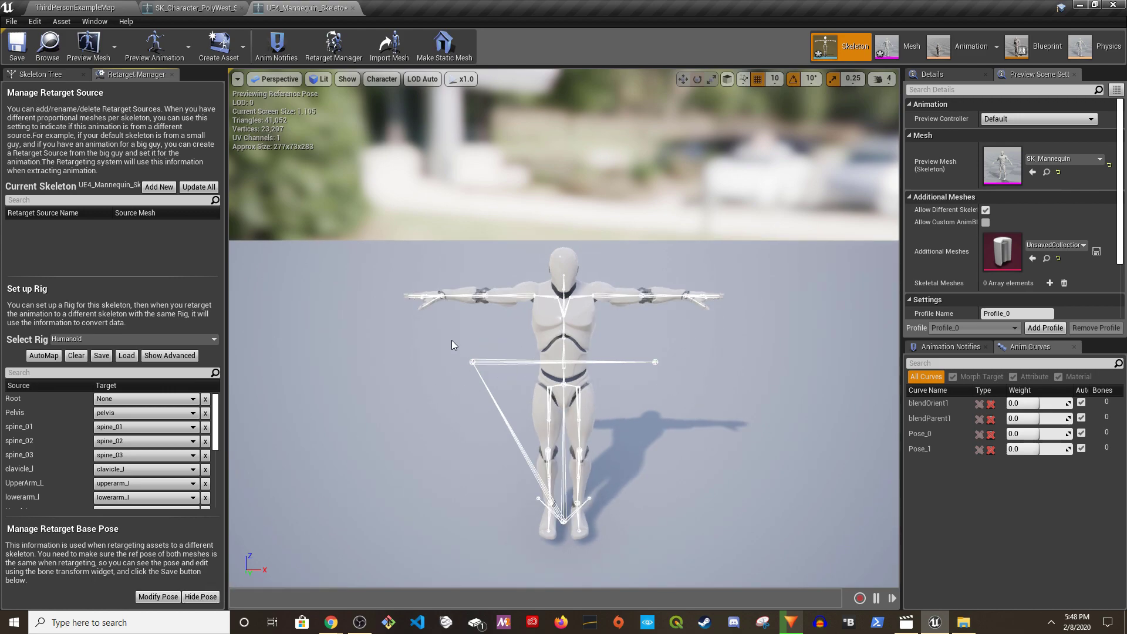
pyautogui.click(201, 596)
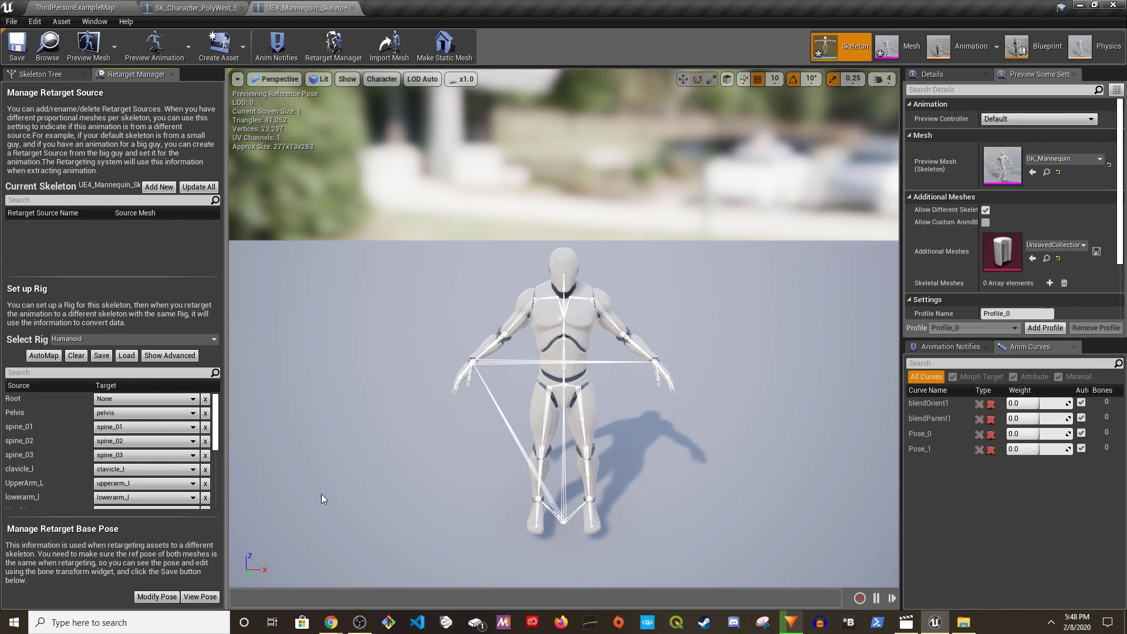
pyautogui.click(196, 596)
pyautogui.click(196, 597)
pyautogui.click(196, 597)
pyautogui.click(196, 596)
pyautogui.click(196, 597)
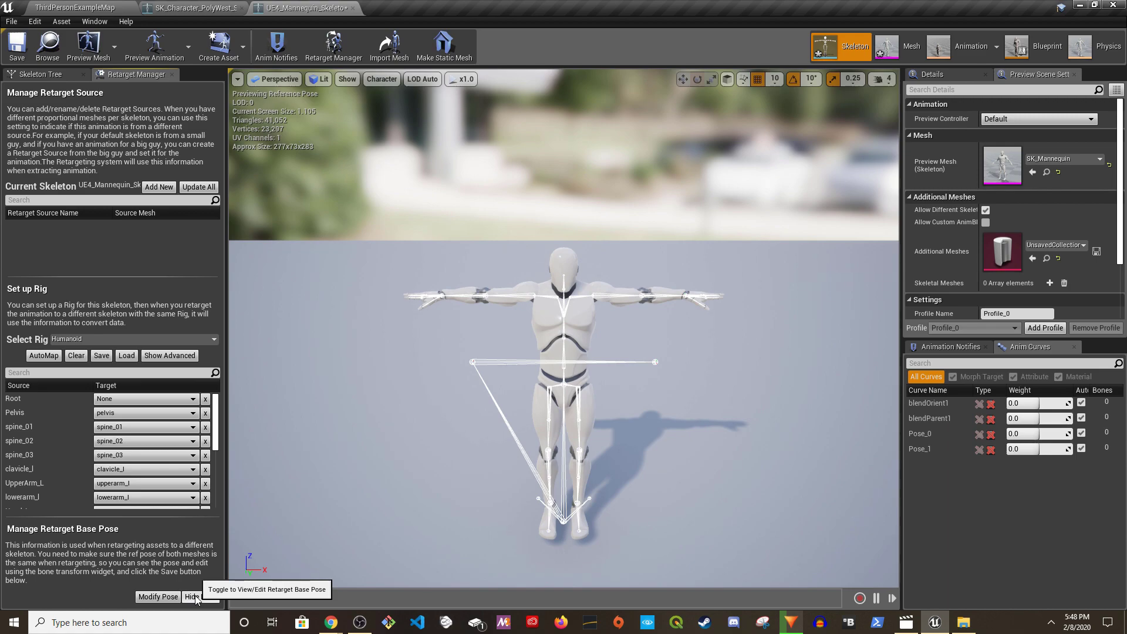
pyautogui.click(196, 597)
pyautogui.click(196, 597)
pyautogui.click(196, 596)
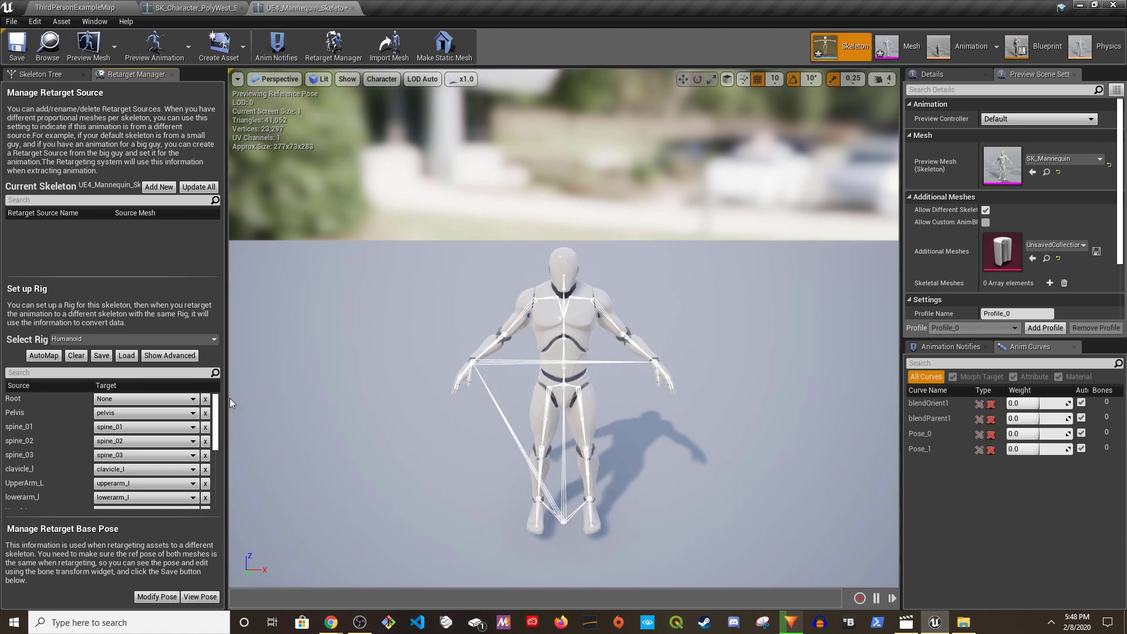
pyautogui.click(29, 50)
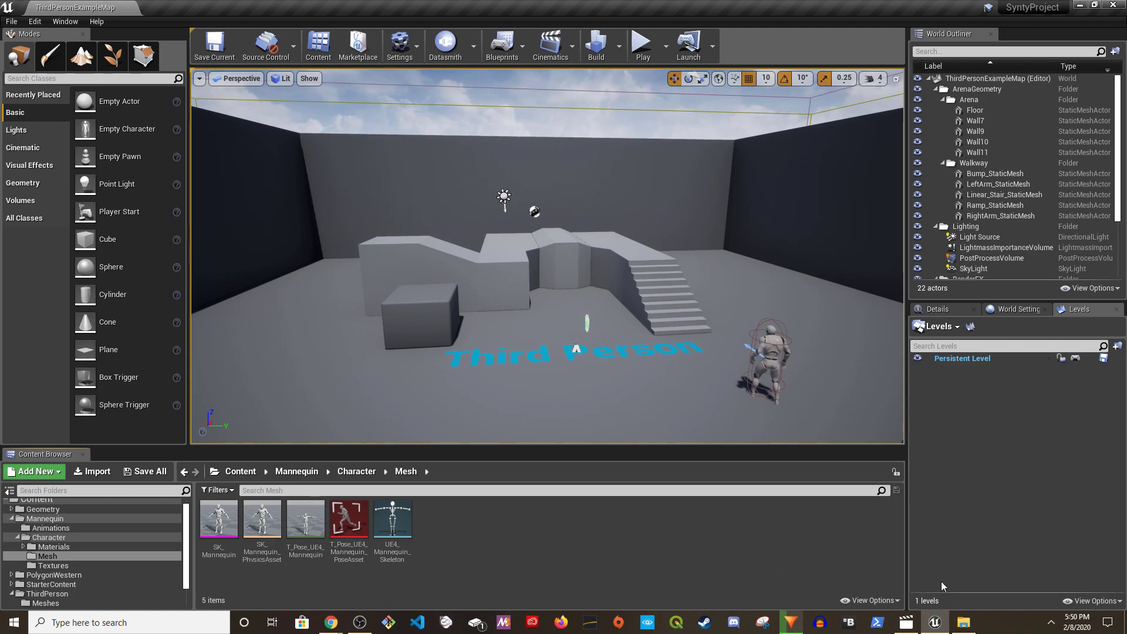
# Import Cowboy_02.fbx as a skeletal mesh with its own new skeleton
pyautogui.click(962, 623)
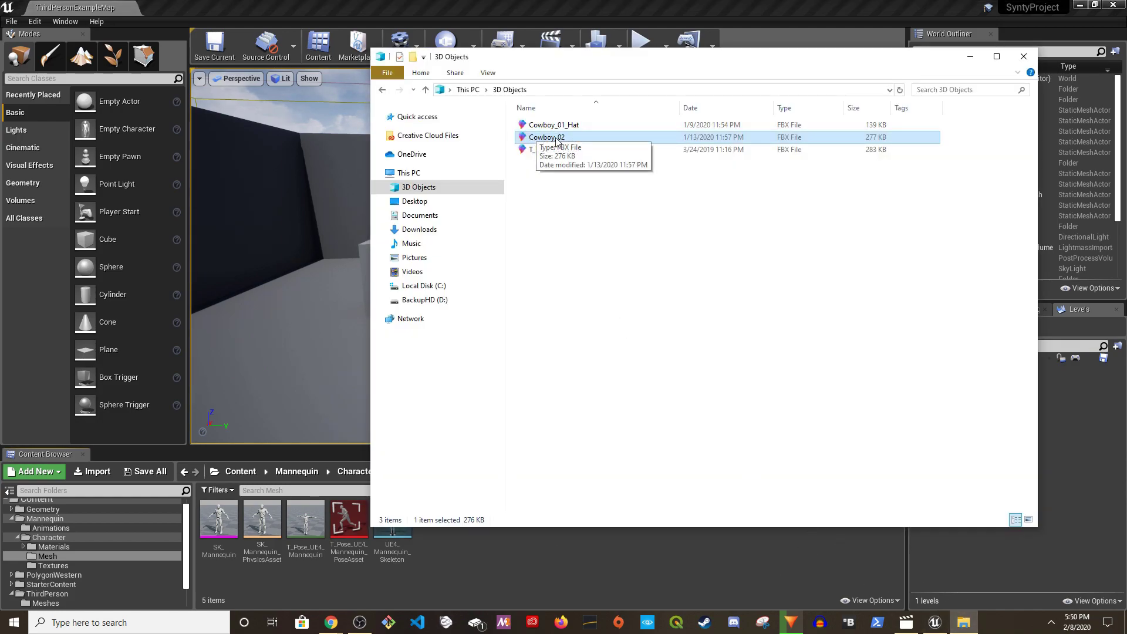
pyautogui.moveTo(556, 141); pyautogui.dragTo(492, 557)
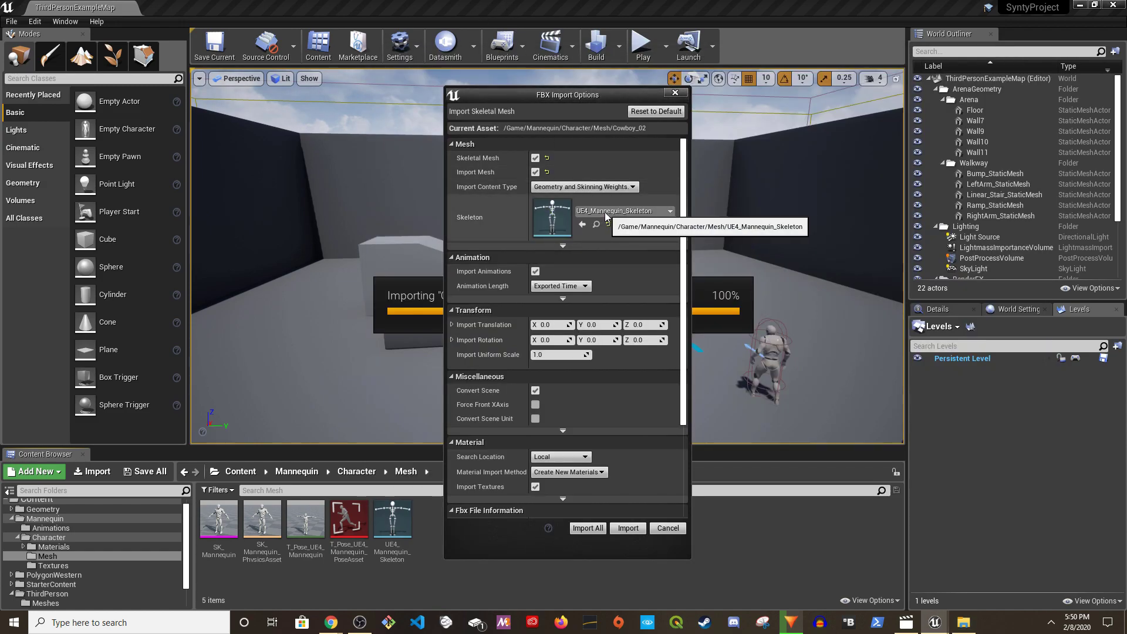
pyautogui.click(605, 213)
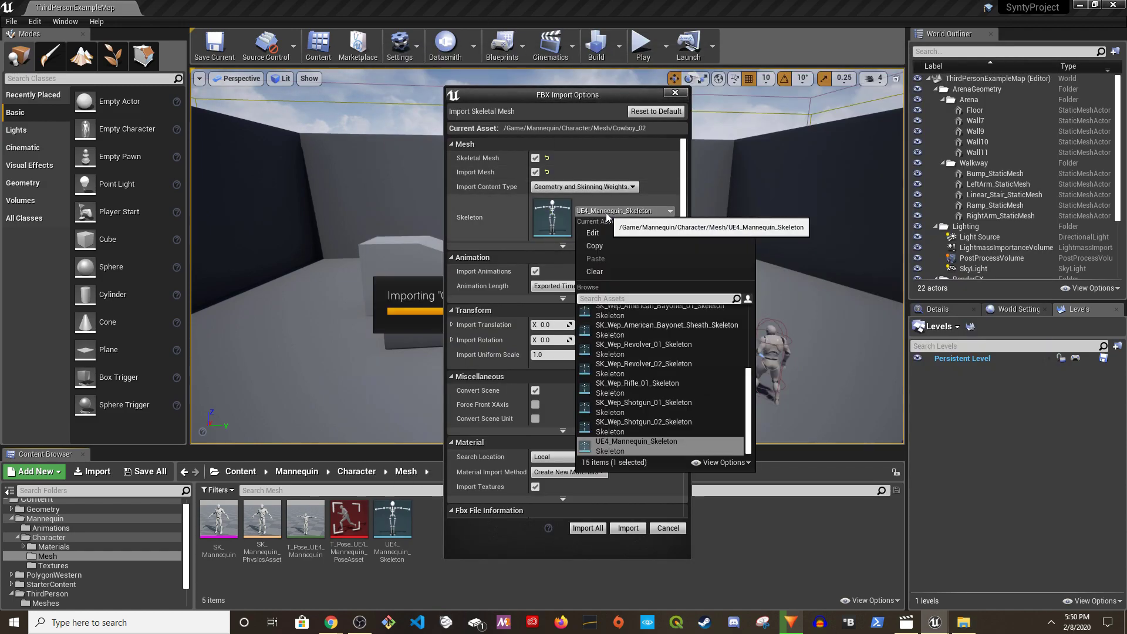
pyautogui.click(611, 273)
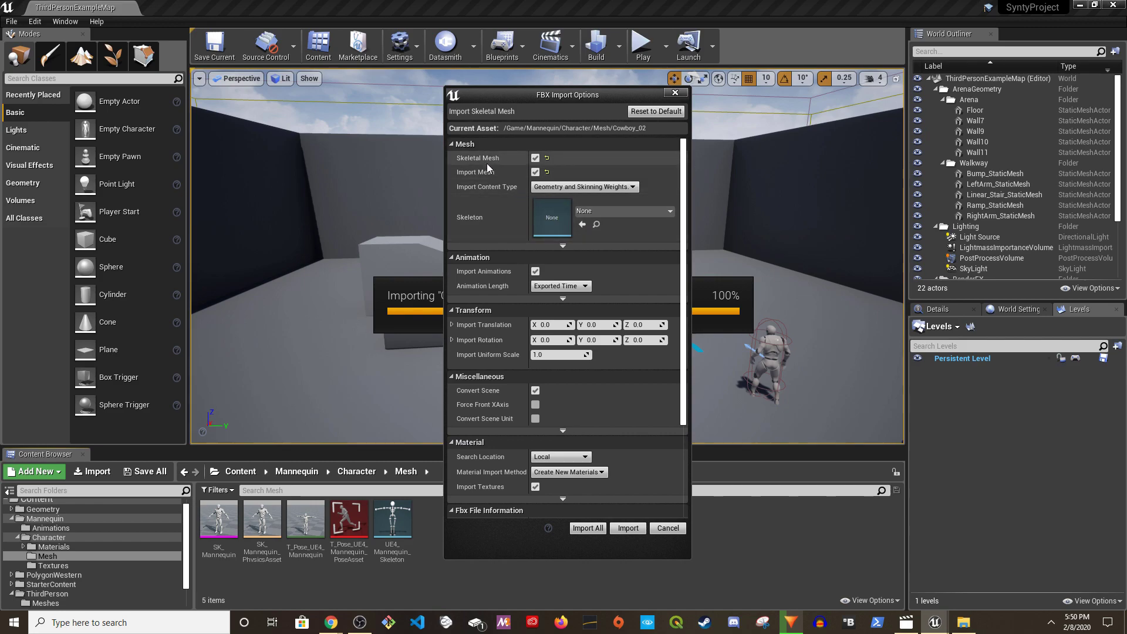
pyautogui.click(629, 528)
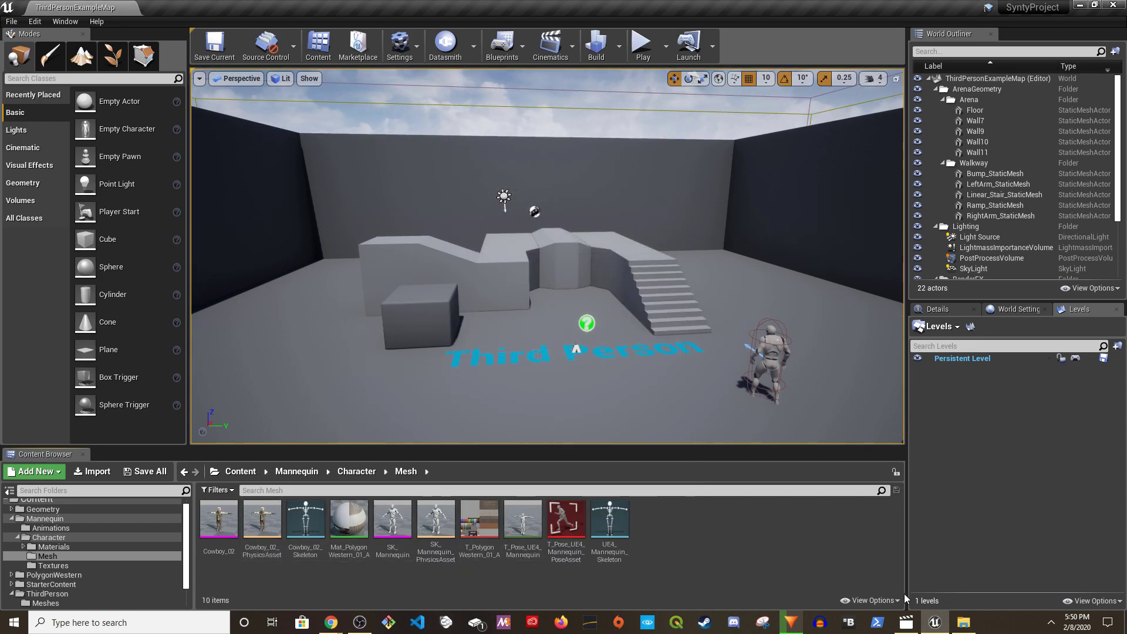
# Import Cowboy_01_Hat.fbx onto Cowboy_02_Skeleton, close the message log, and save all
pyautogui.click(962, 622)
pyautogui.moveTo(574, 125); pyautogui.dragTo(703, 579)
pyautogui.click(631, 550)
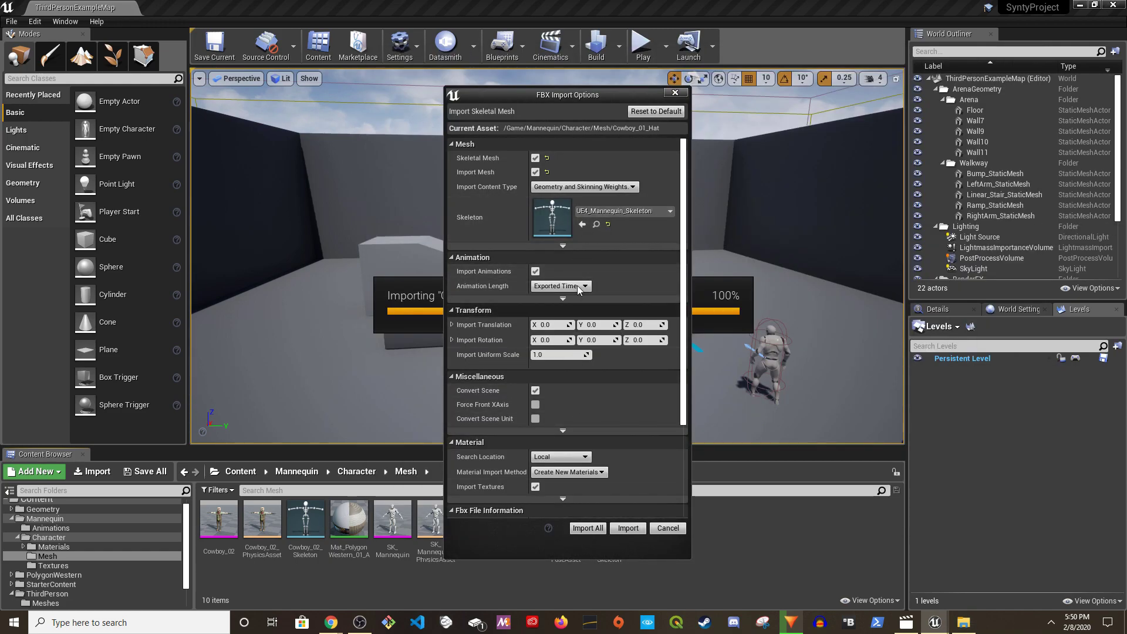
pyautogui.click(627, 210)
pyautogui.write('cowboy')
pyautogui.click(633, 314)
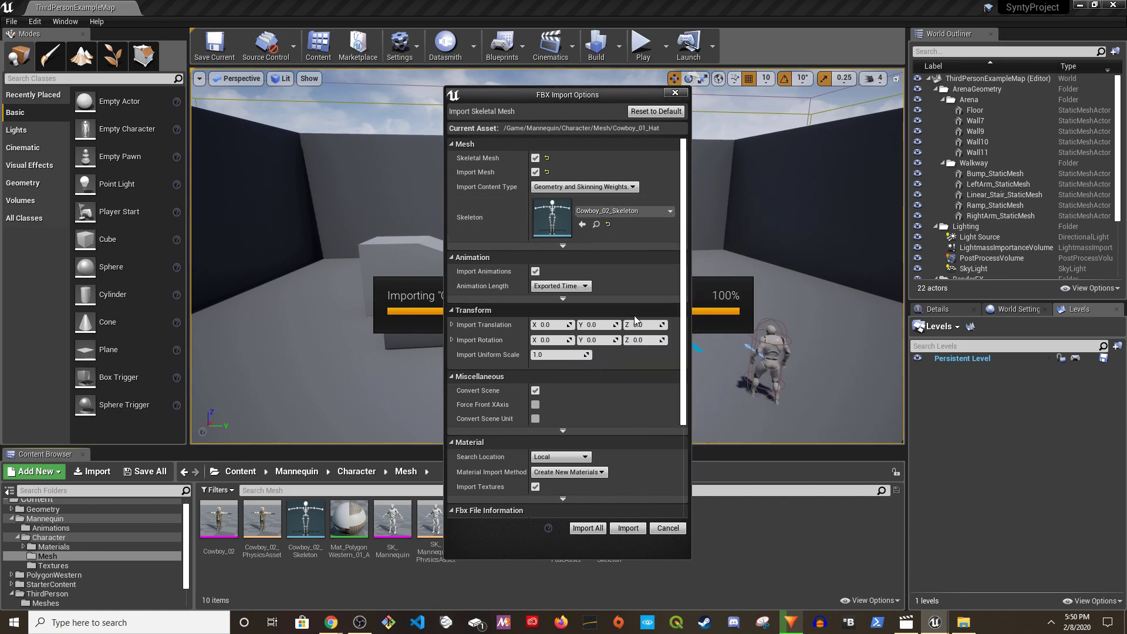
pyautogui.click(669, 528)
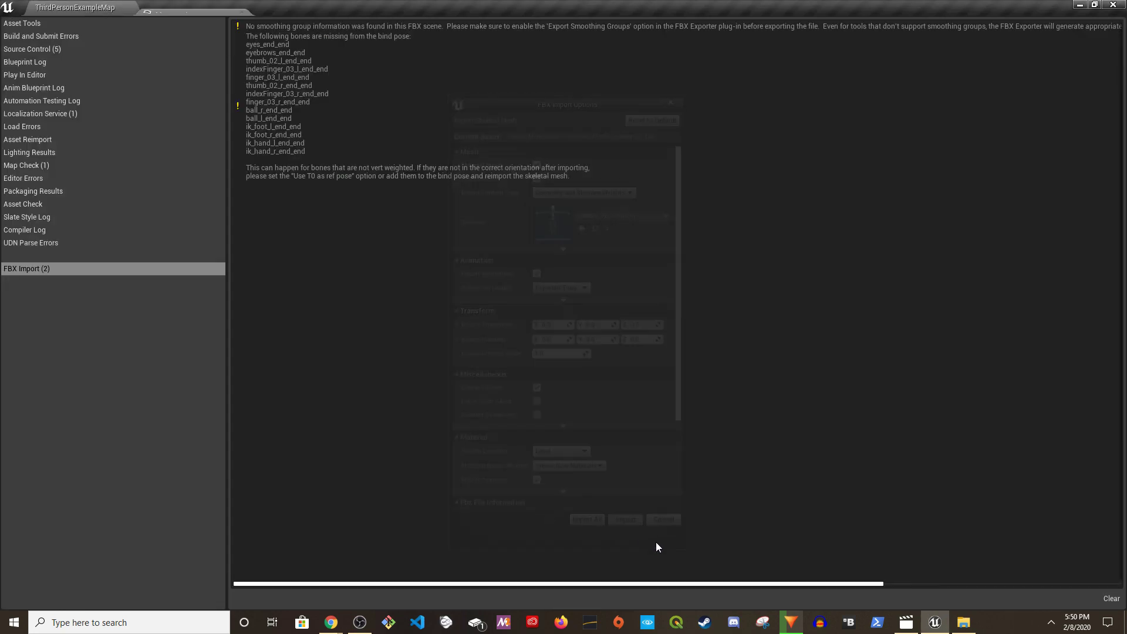
pyautogui.click(241, 8)
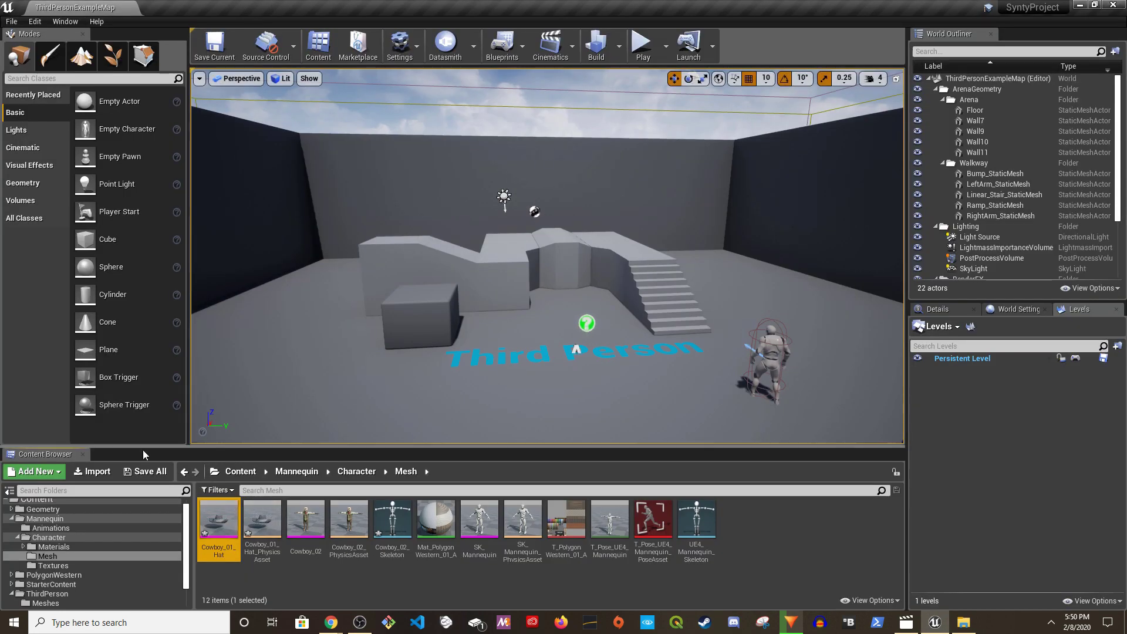
pyautogui.click(145, 471)
# Confirm the save, open Cowboy_02_Skeleton with retargeting options shown, and set Pelvis to Animation Scaled
pyautogui.press('Return')
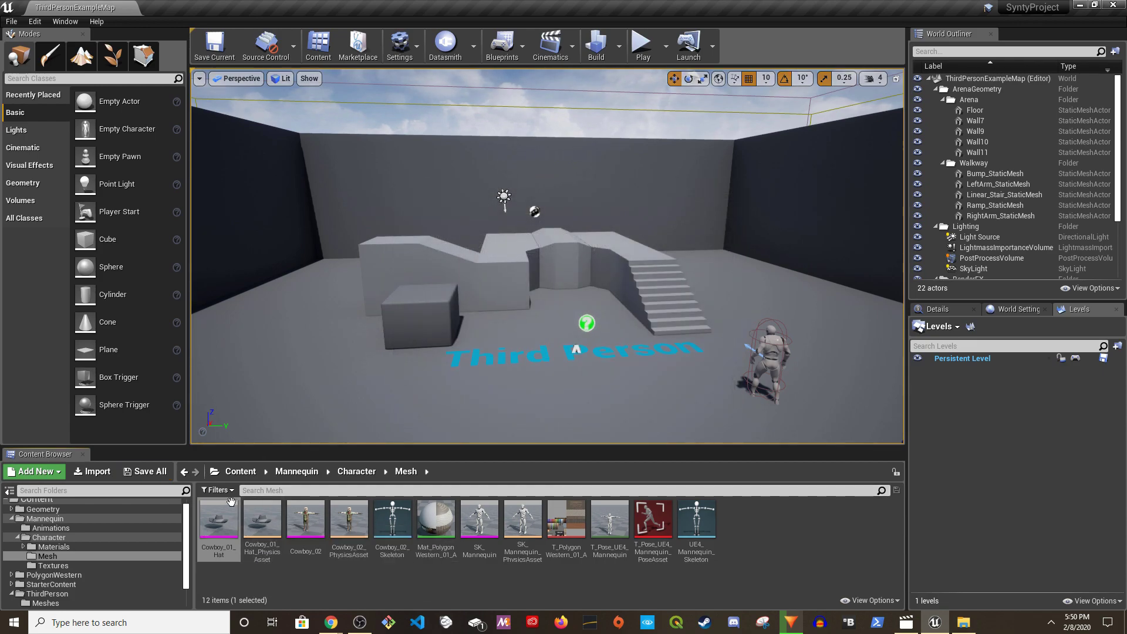
pyautogui.moveTo(317, 522)
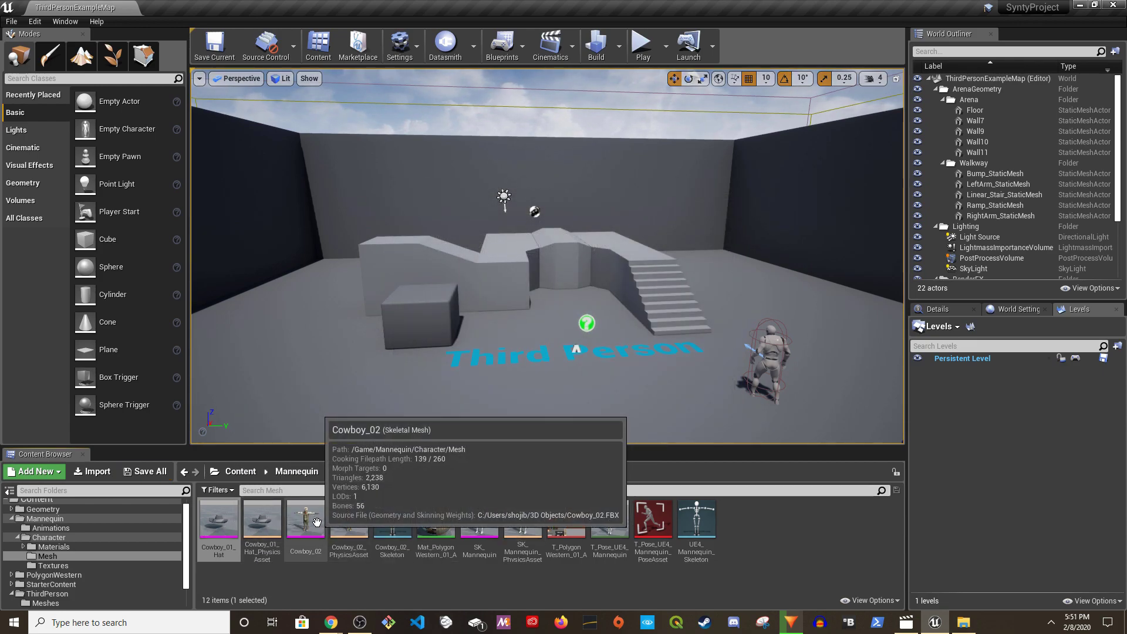
pyautogui.moveTo(398, 517)
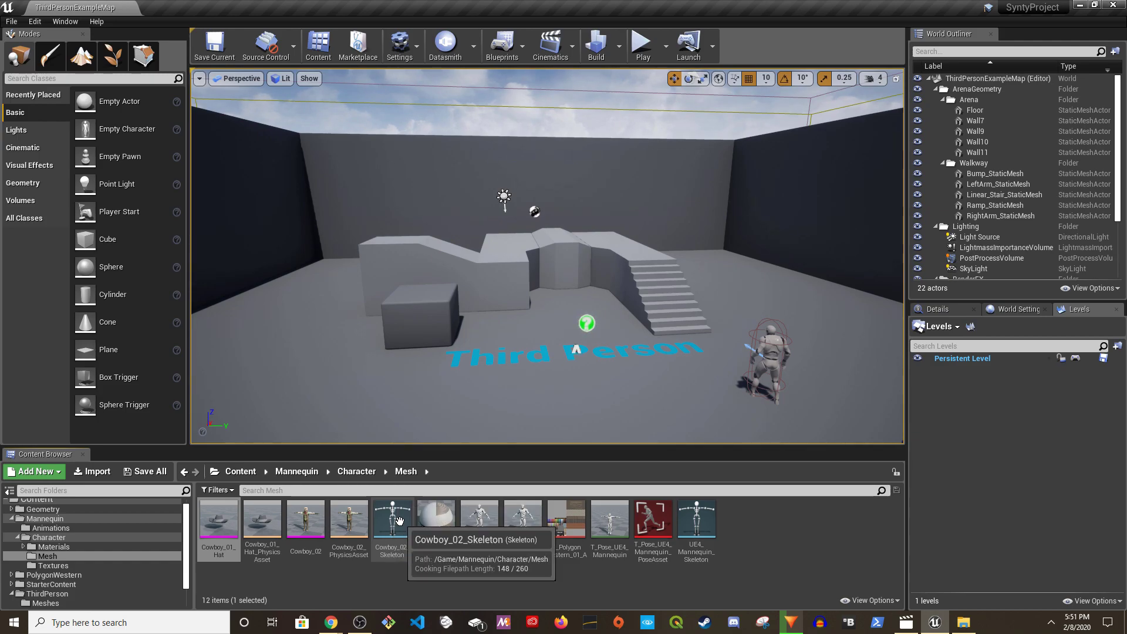
pyautogui.click(399, 519)
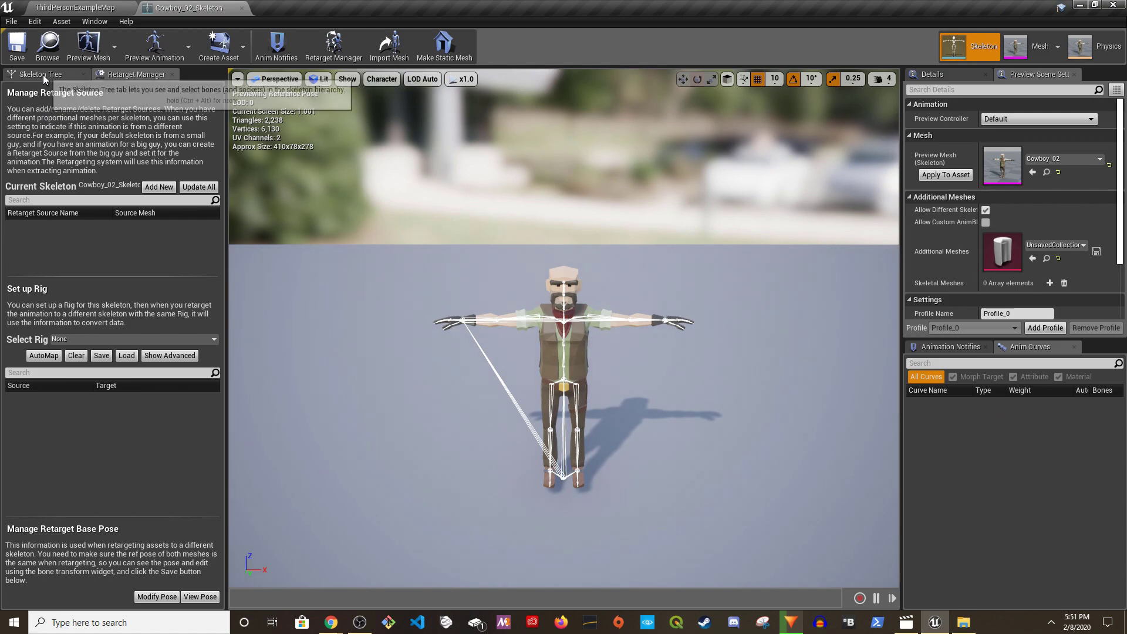
pyautogui.click(43, 75)
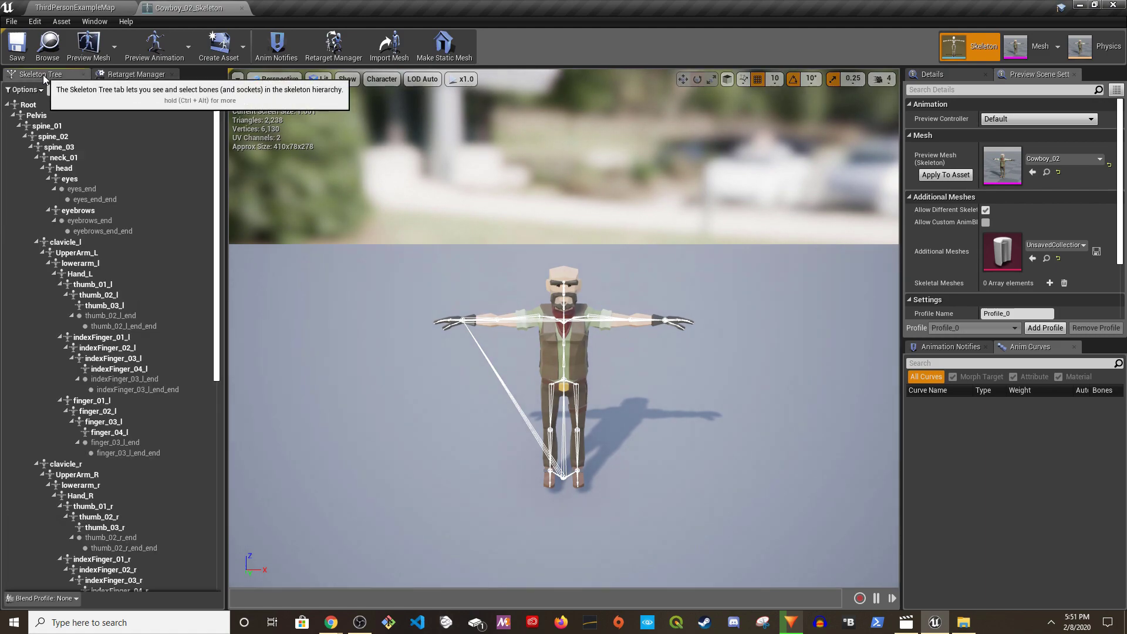
pyautogui.click(24, 89)
pyautogui.click(40, 112)
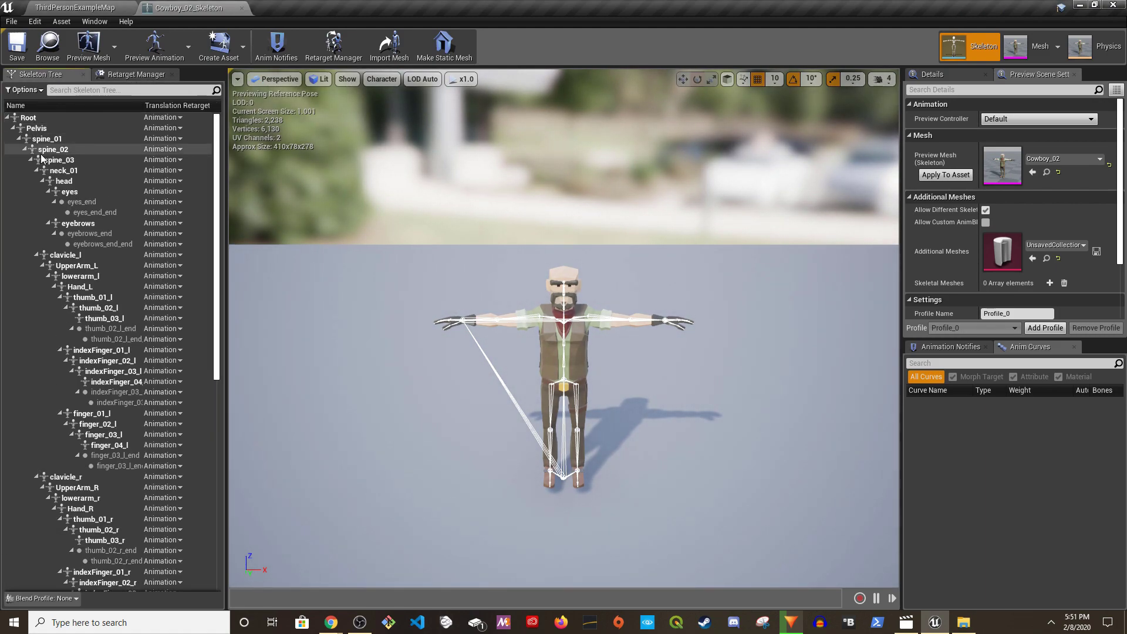
pyautogui.click(162, 128)
pyautogui.click(176, 174)
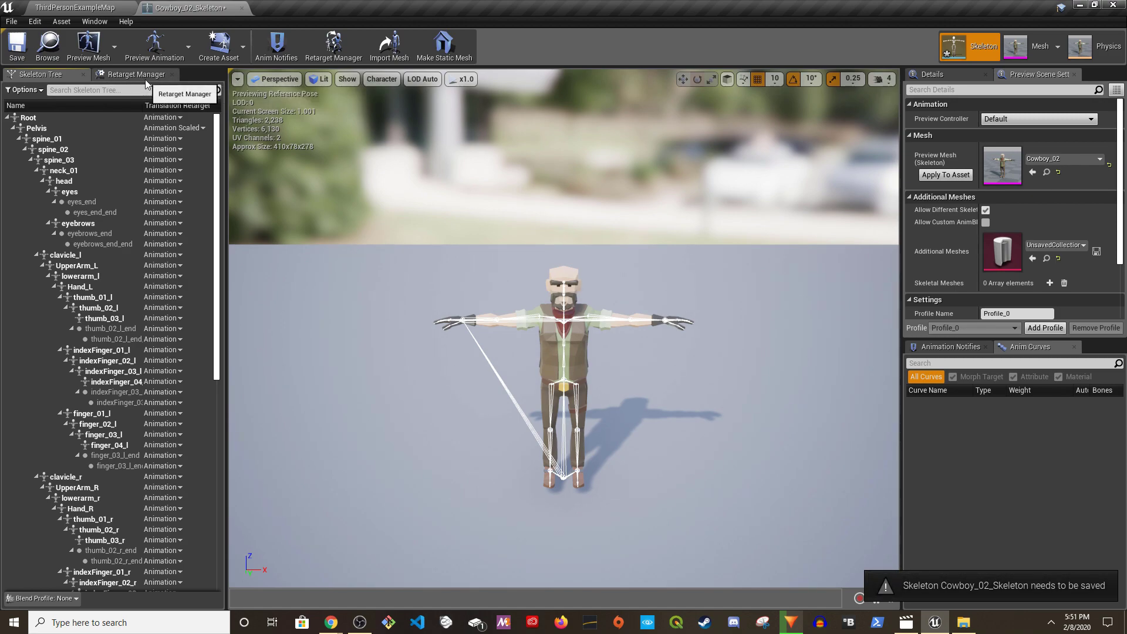
# Recursively set all bones to Skeleton, then Root to Animation and Pelvis to Animation Scaled
pyautogui.rightClick(33, 117)
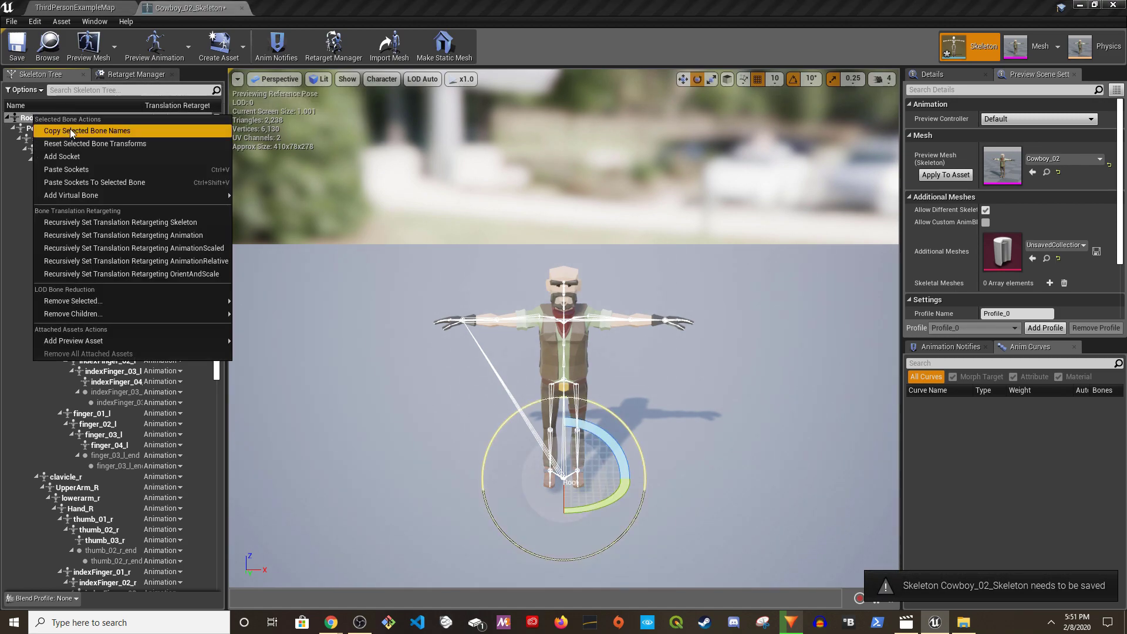
pyautogui.click(113, 222)
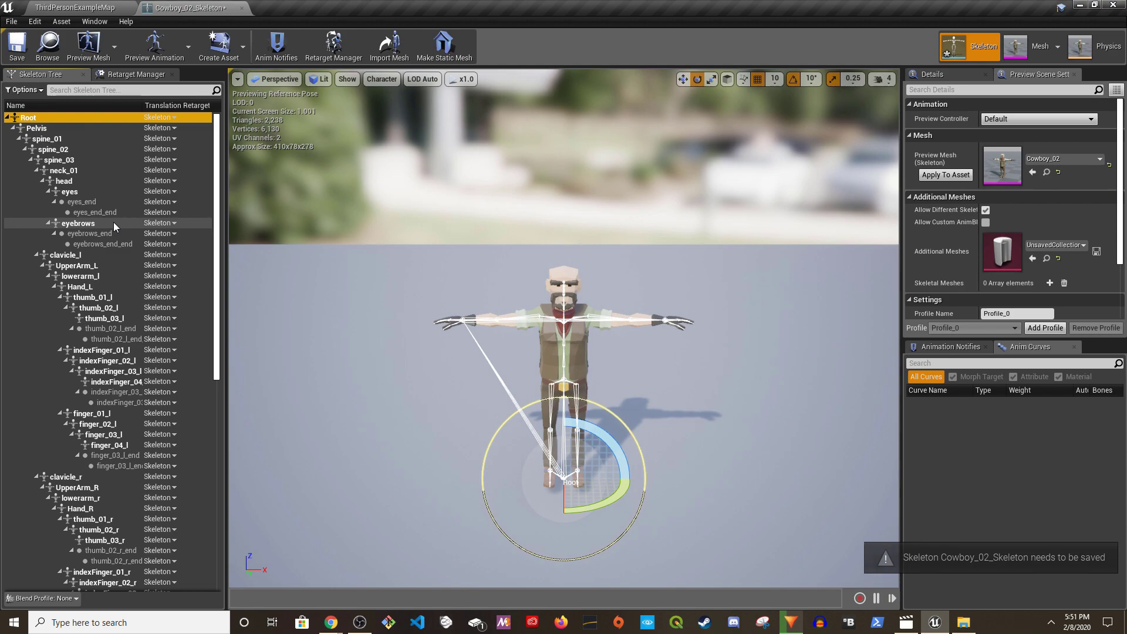
pyautogui.click(170, 118)
pyautogui.click(169, 139)
pyautogui.click(172, 129)
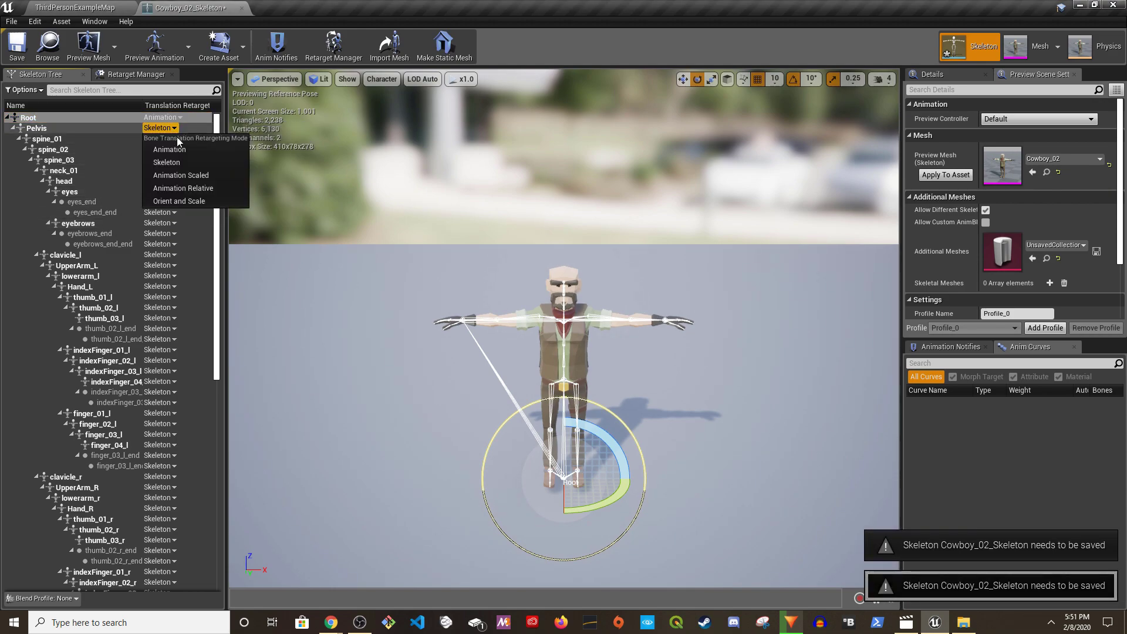
pyautogui.click(182, 174)
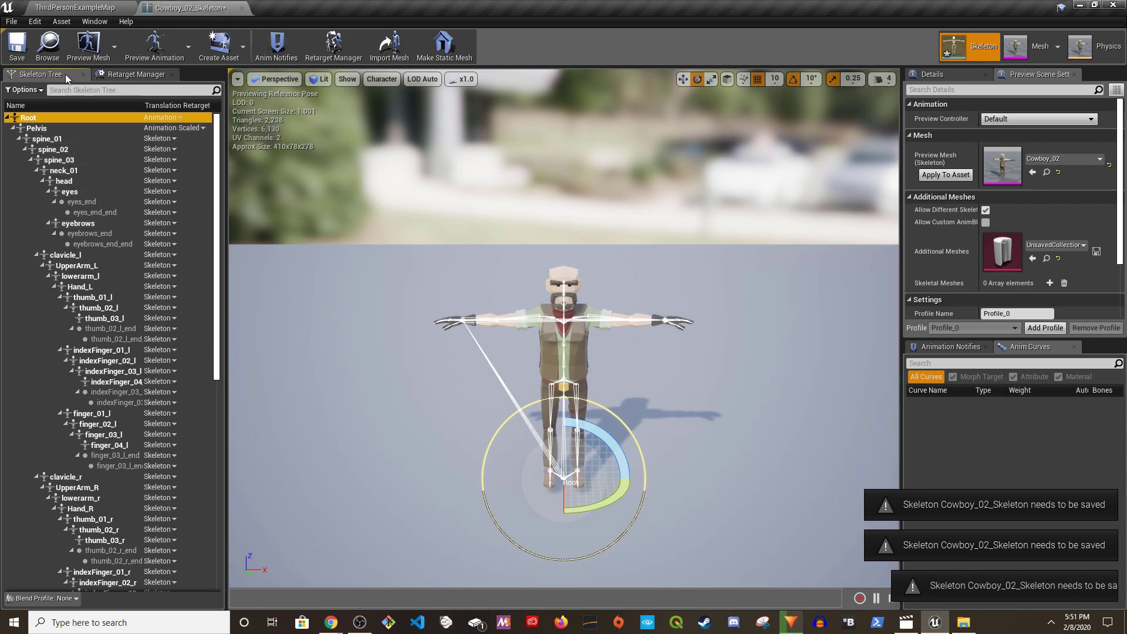
pyautogui.click(121, 73)
# Assign the Humanoid rig to Cowboy_02_Skeleton and show the advanced bone mappings
pyautogui.click(76, 340)
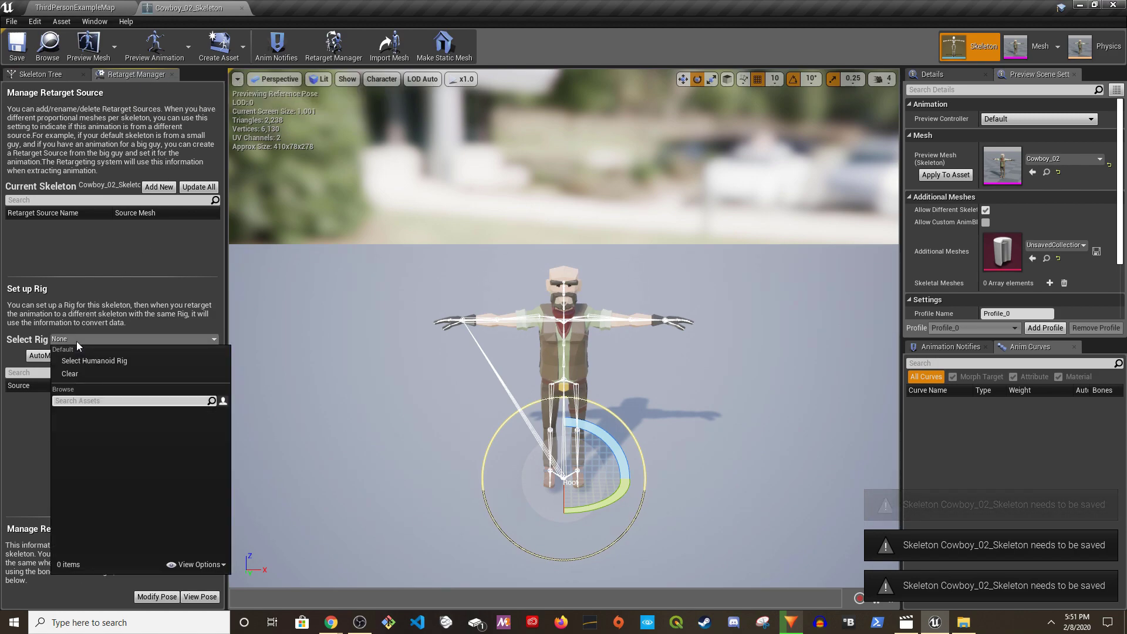
pyautogui.click(91, 359)
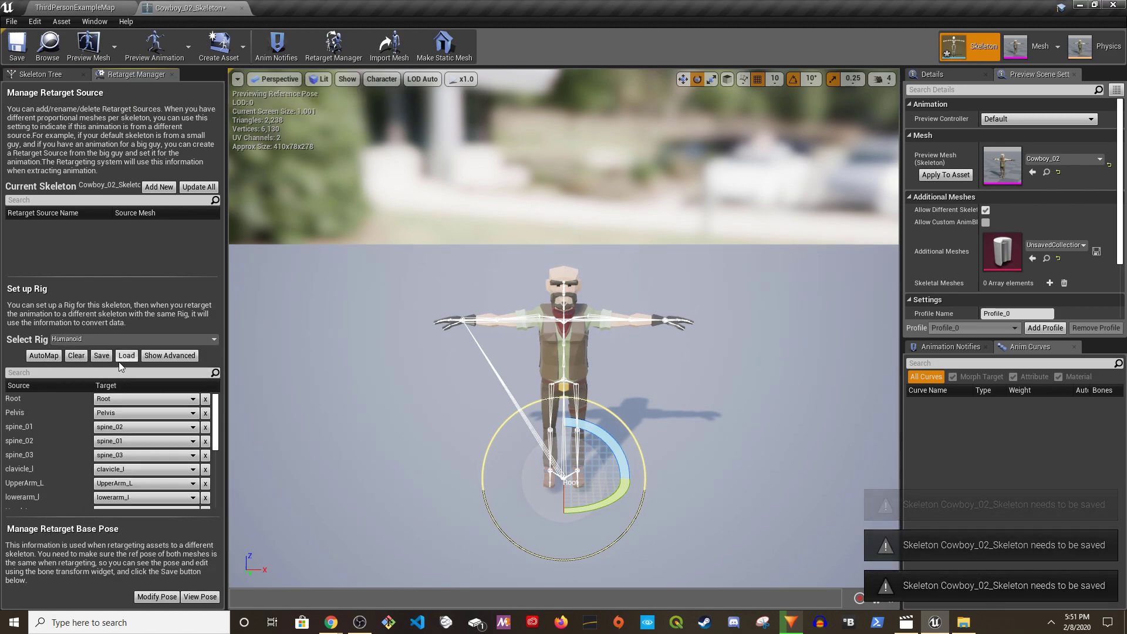
pyautogui.click(170, 355)
pyautogui.moveTo(217, 410); pyautogui.dragTo(219, 412)
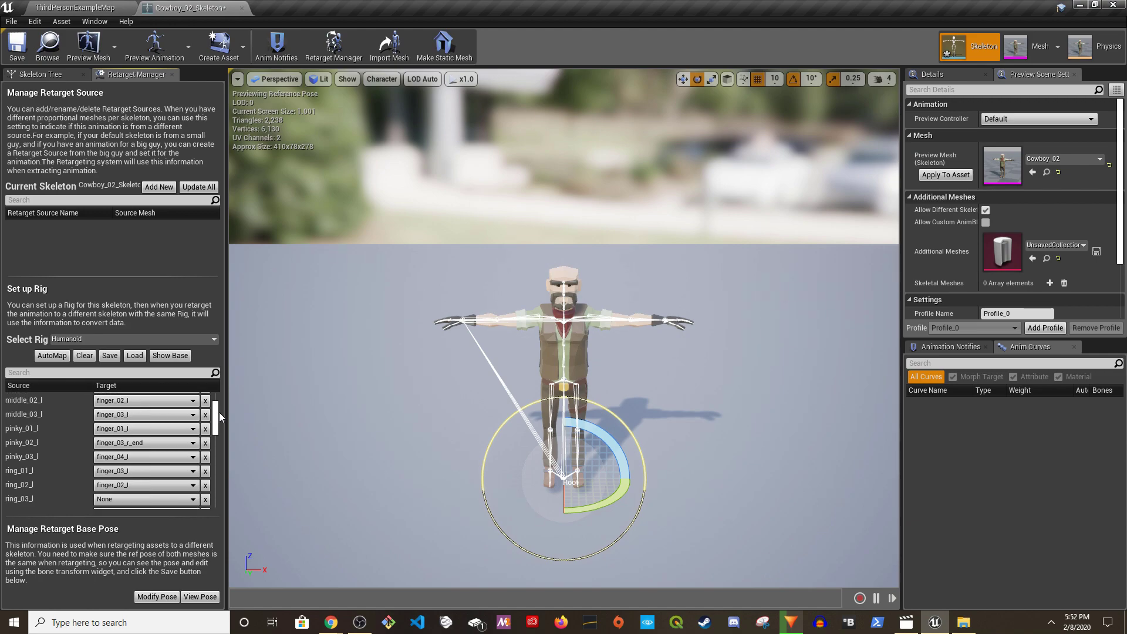
# Clear the wrong left-side targets: pinky_02_l, pinky_03_l, ring_02_l and upperarm_twist_01_l
pyautogui.click(205, 444)
pyautogui.click(205, 457)
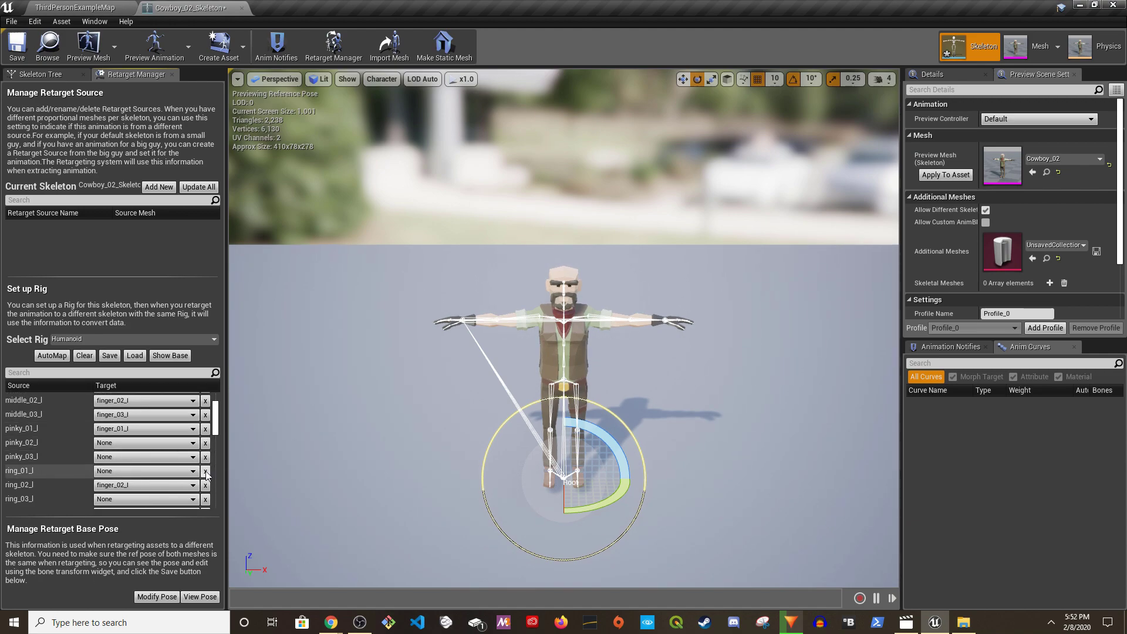
pyautogui.click(205, 485)
pyautogui.scroll(-2, 196, 464)
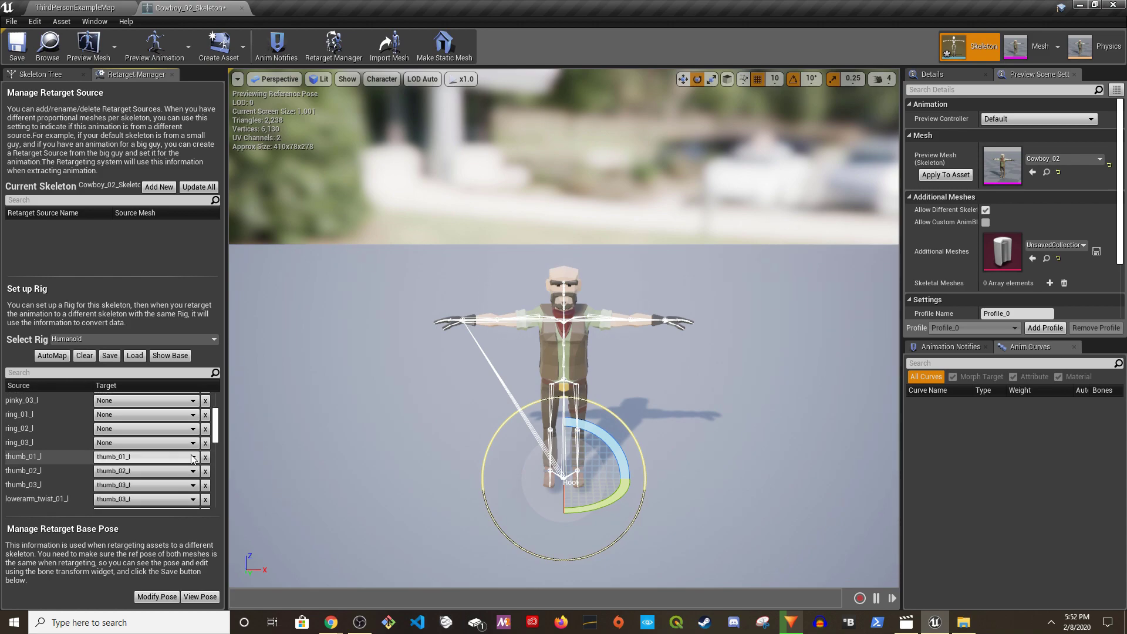
pyautogui.scroll(-2, 188, 460)
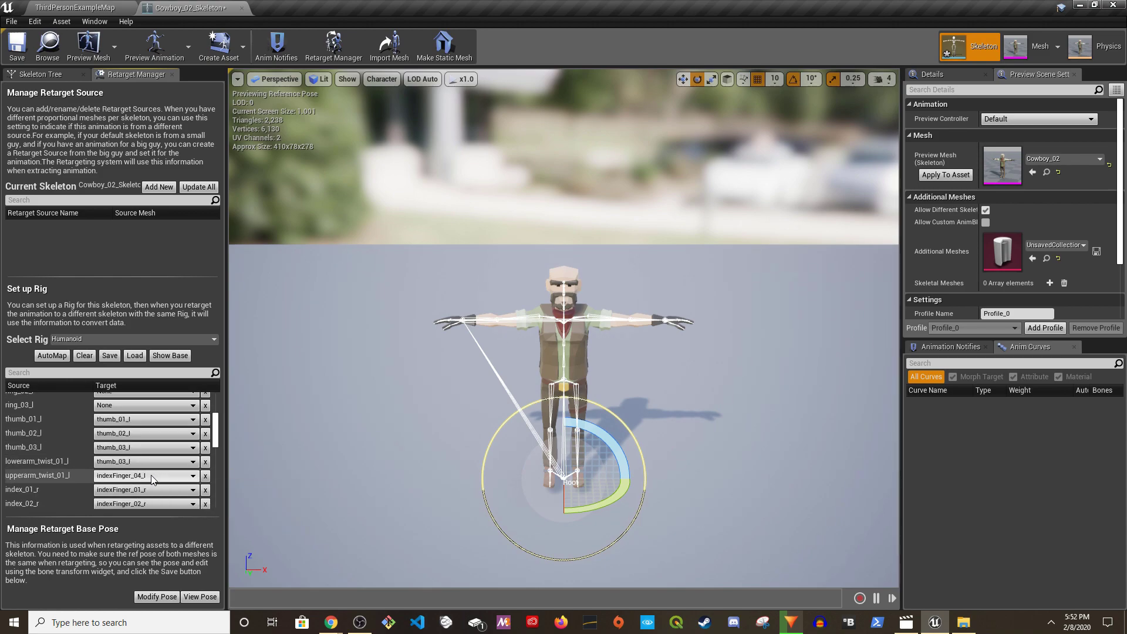
pyautogui.click(205, 476)
pyautogui.scroll(-1, 202, 472)
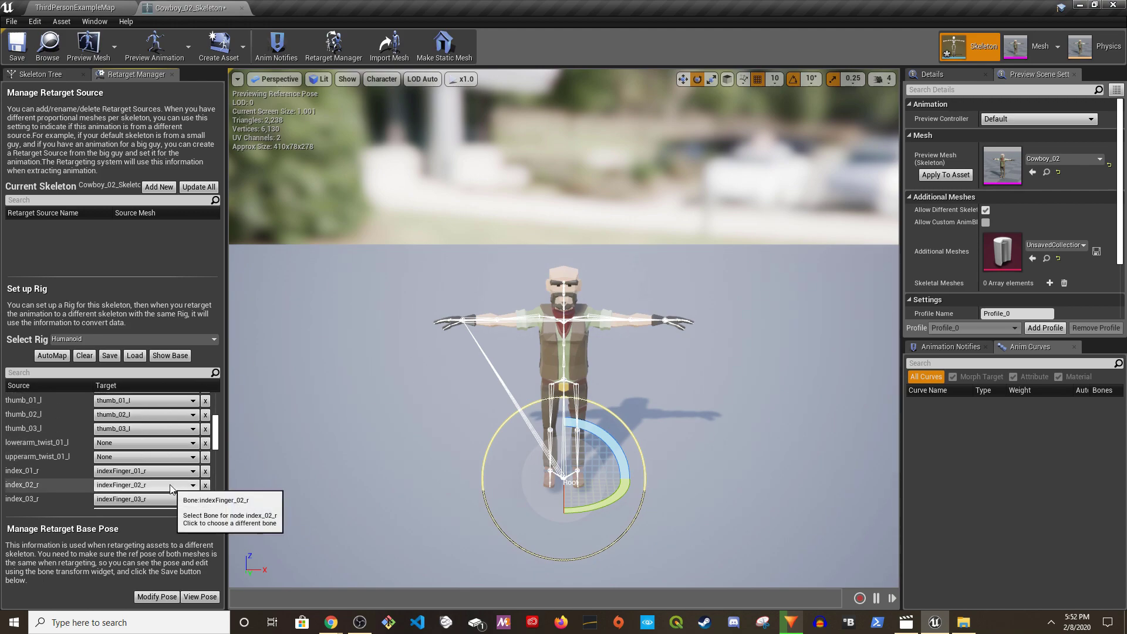
pyautogui.scroll(-1, 98, 469)
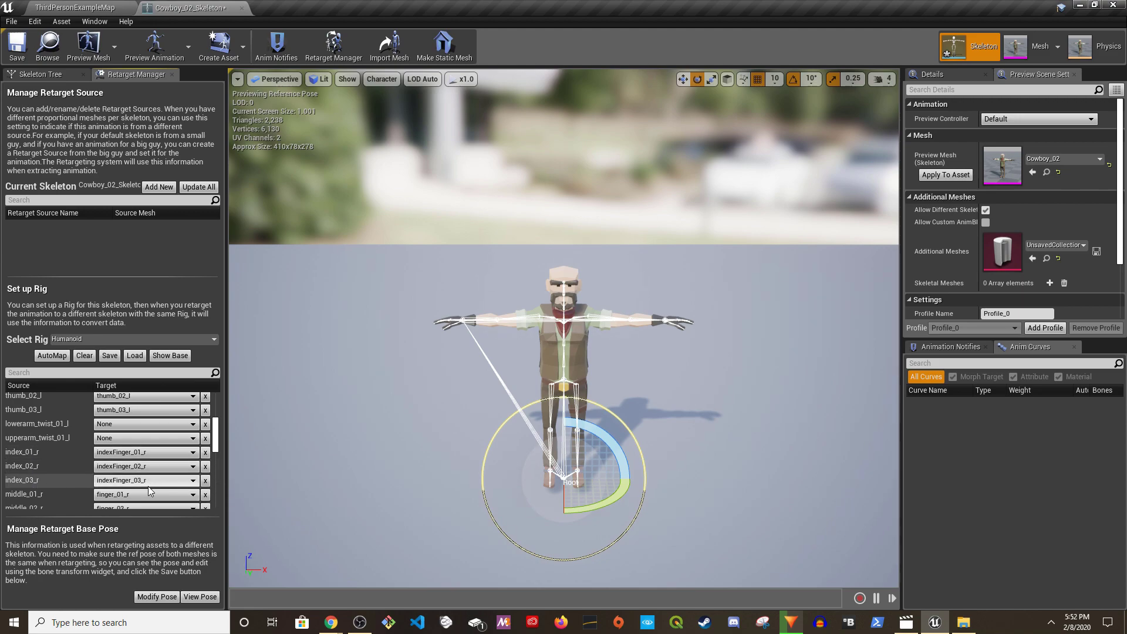
pyautogui.scroll(-1, 147, 482)
pyautogui.scroll(-1, 159, 480)
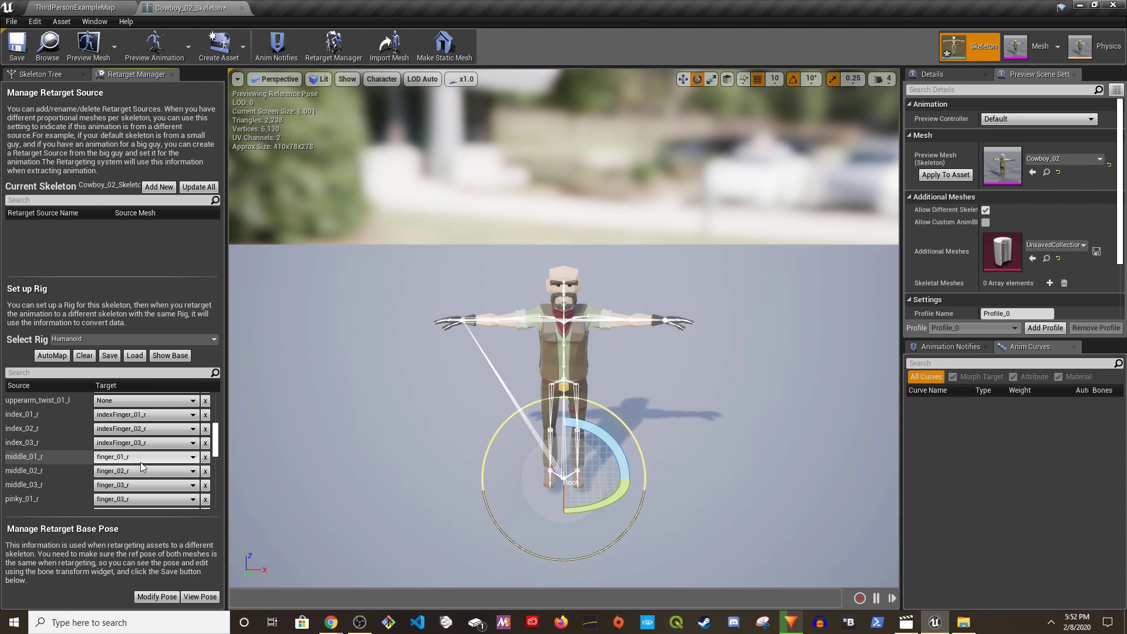
pyautogui.scroll(-1, 155, 487)
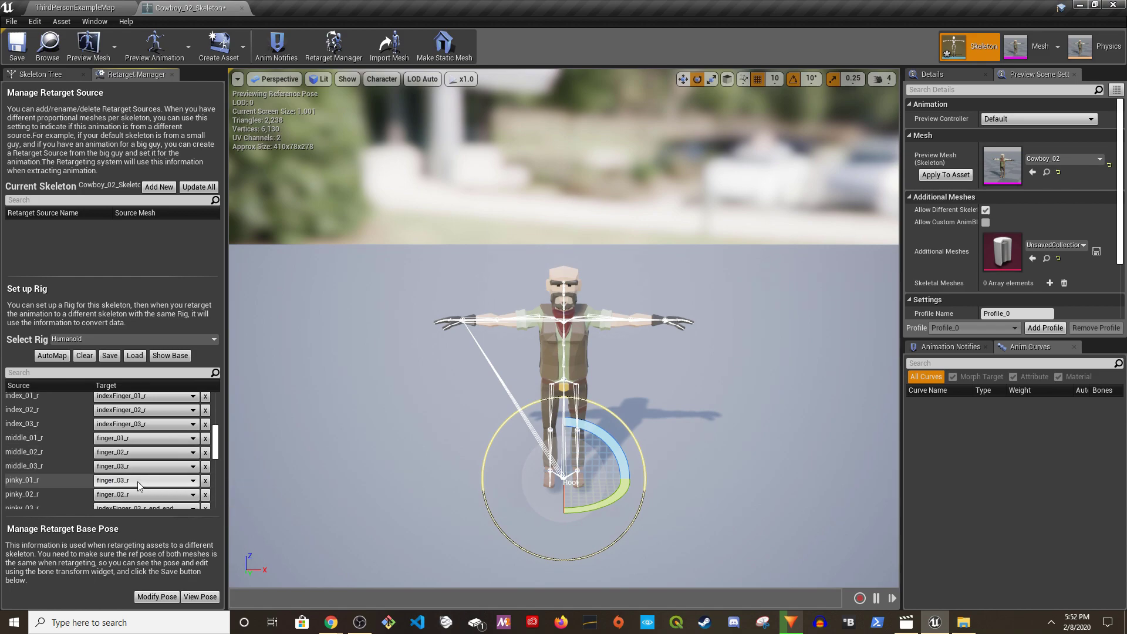
# Clear the wrong right-side targets: pinky_01_r, pinky_02_r, pinky_03_r and upperarm_twist_01_r
pyautogui.click(205, 481)
pyautogui.click(205, 494)
pyautogui.scroll(-1, 196, 476)
pyautogui.click(204, 491)
pyautogui.scroll(-1, 204, 490)
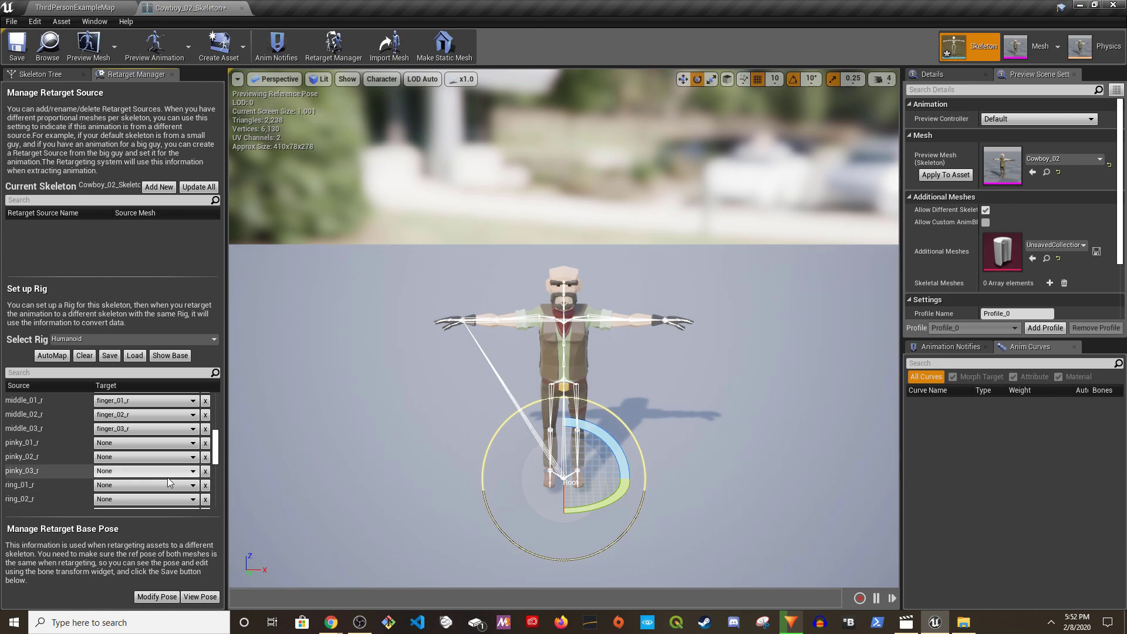
pyautogui.scroll(-4, 188, 490)
pyautogui.scroll(-1, 156, 481)
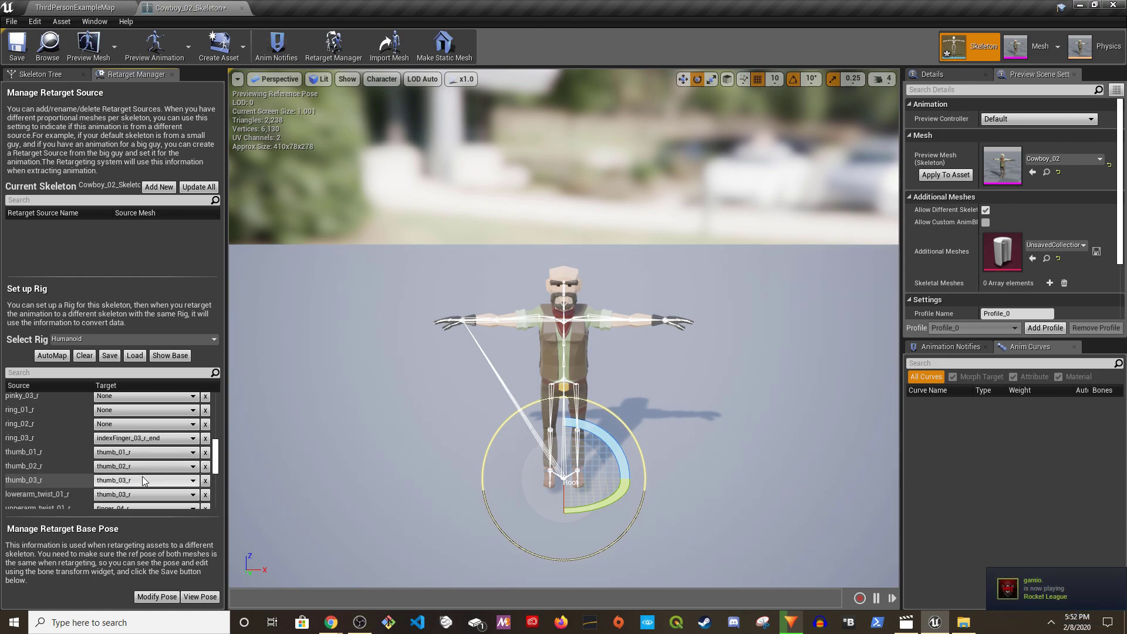
pyautogui.scroll(-2, 141, 481)
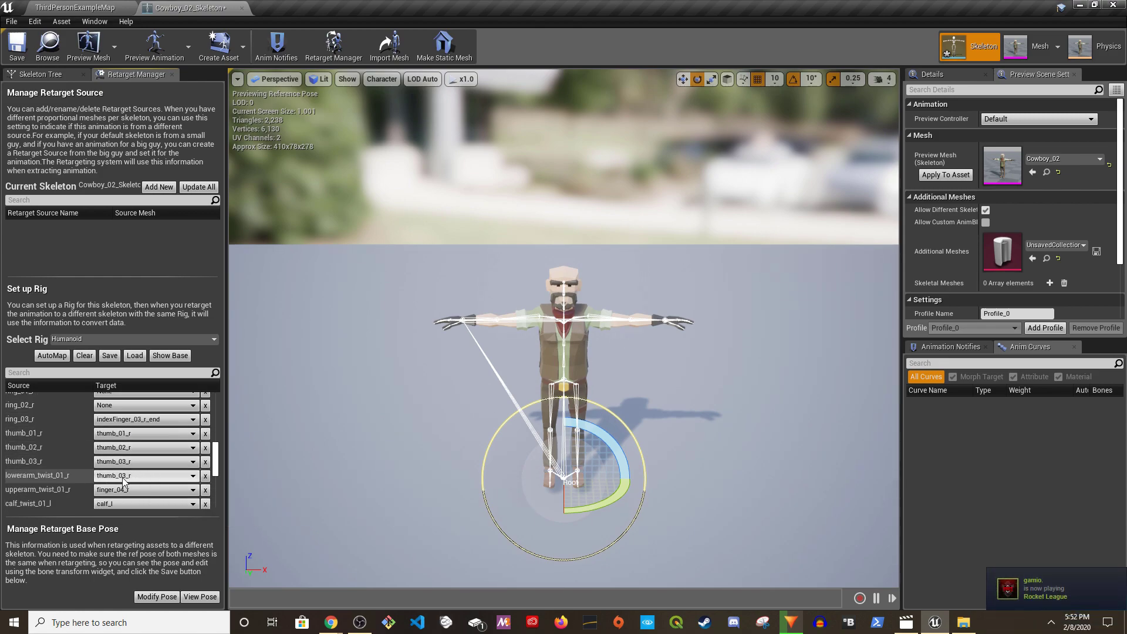
pyautogui.click(206, 489)
pyautogui.scroll(-1, 176, 475)
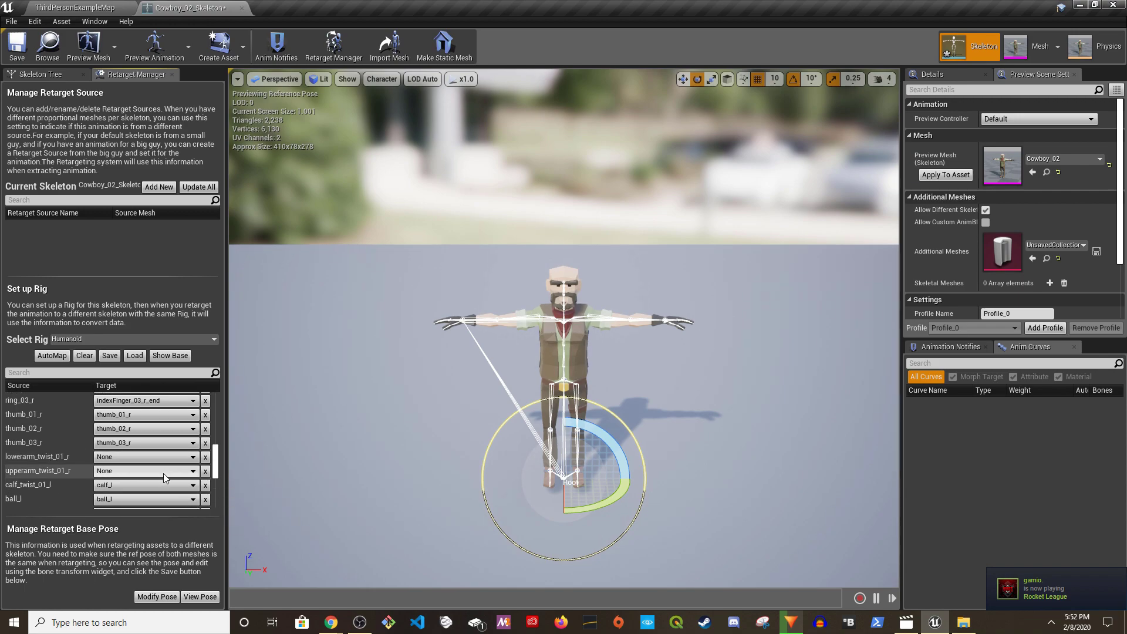
pyautogui.scroll(-2, 164, 473)
pyautogui.scroll(-1, 151, 477)
pyautogui.scroll(-1, 139, 473)
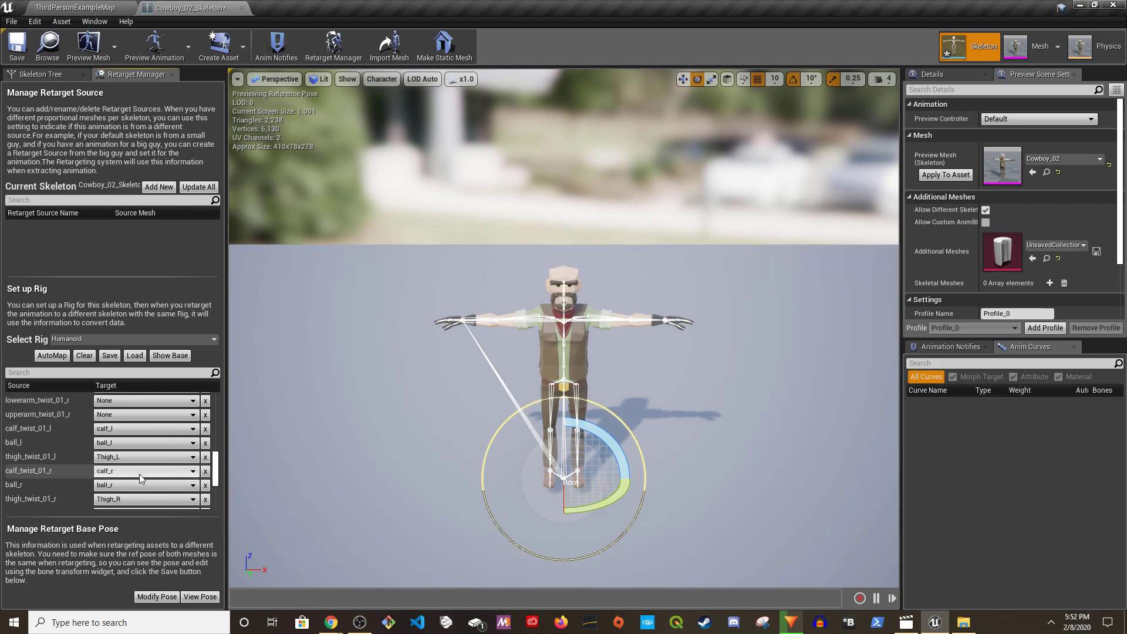
# Return to the basic mapping list and leave the Root bone unmapped
pyautogui.scroll(3, 156, 477)
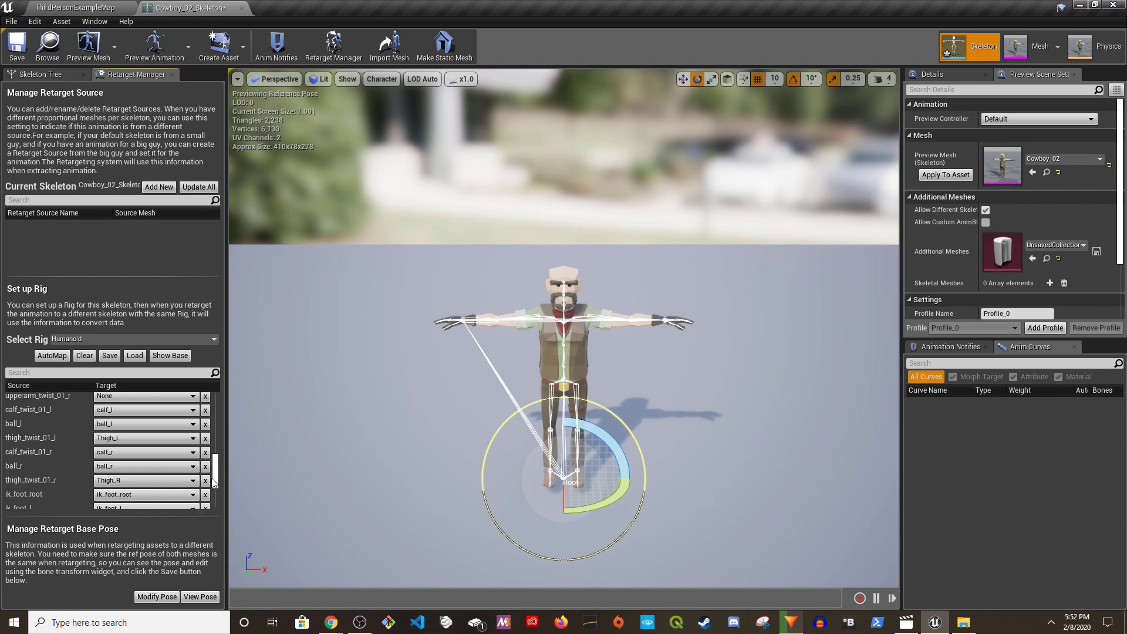
pyautogui.scroll(2, 217, 433)
pyautogui.moveTo(217, 433); pyautogui.dragTo(217, 403)
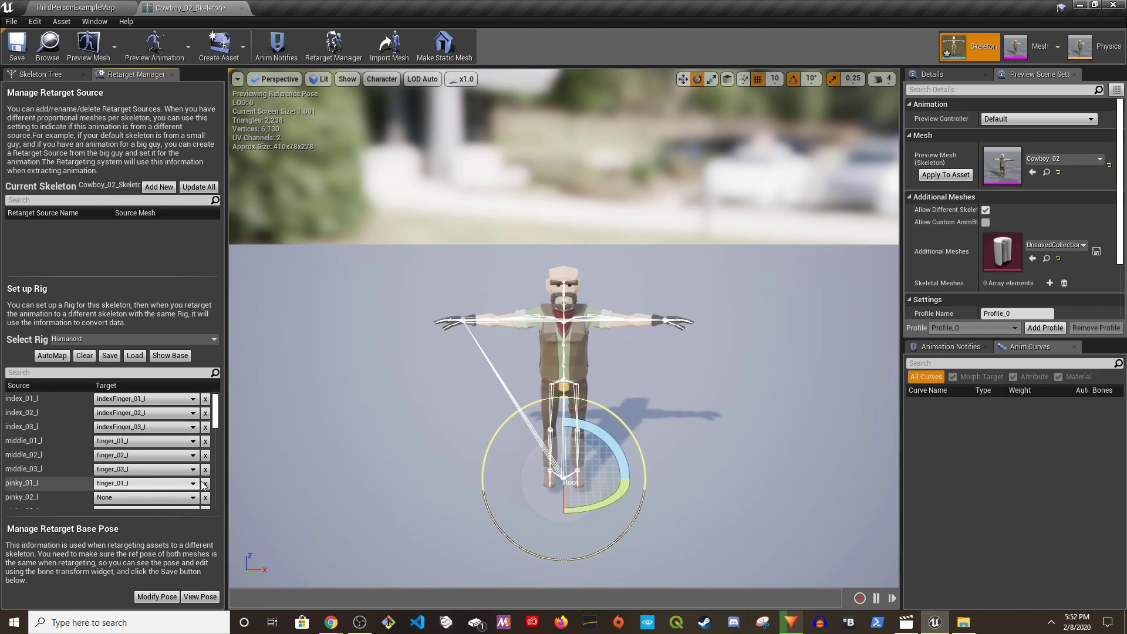
pyautogui.click(160, 355)
pyautogui.click(205, 399)
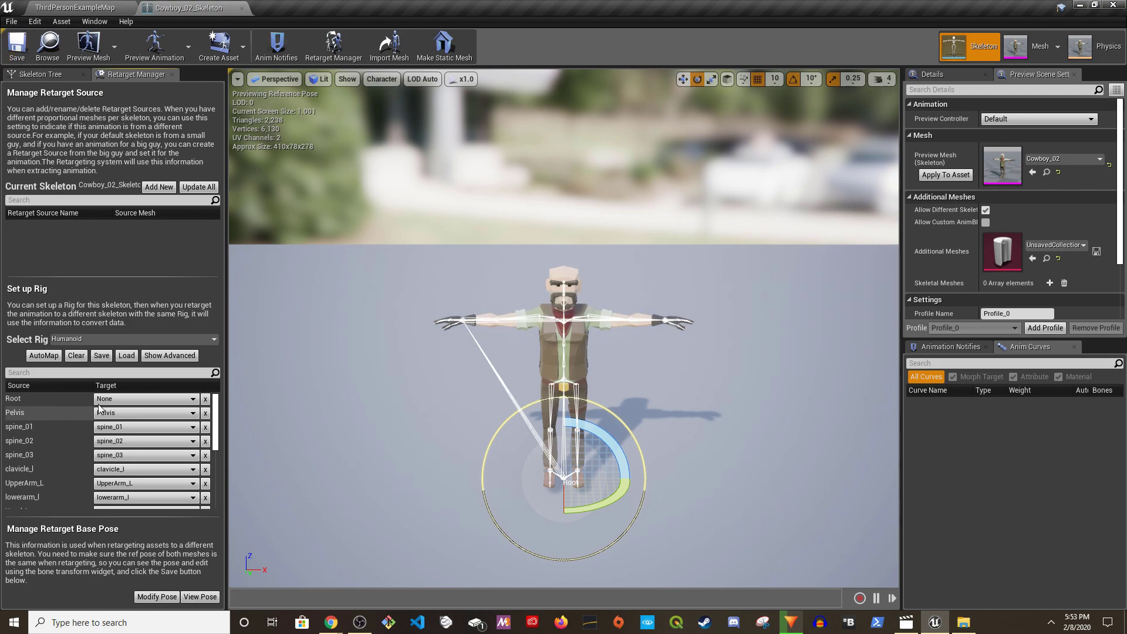
# Give Cowboy_02_Skeleton the Cowboy_02 preview mesh and save it
pyautogui.click(241, 8)
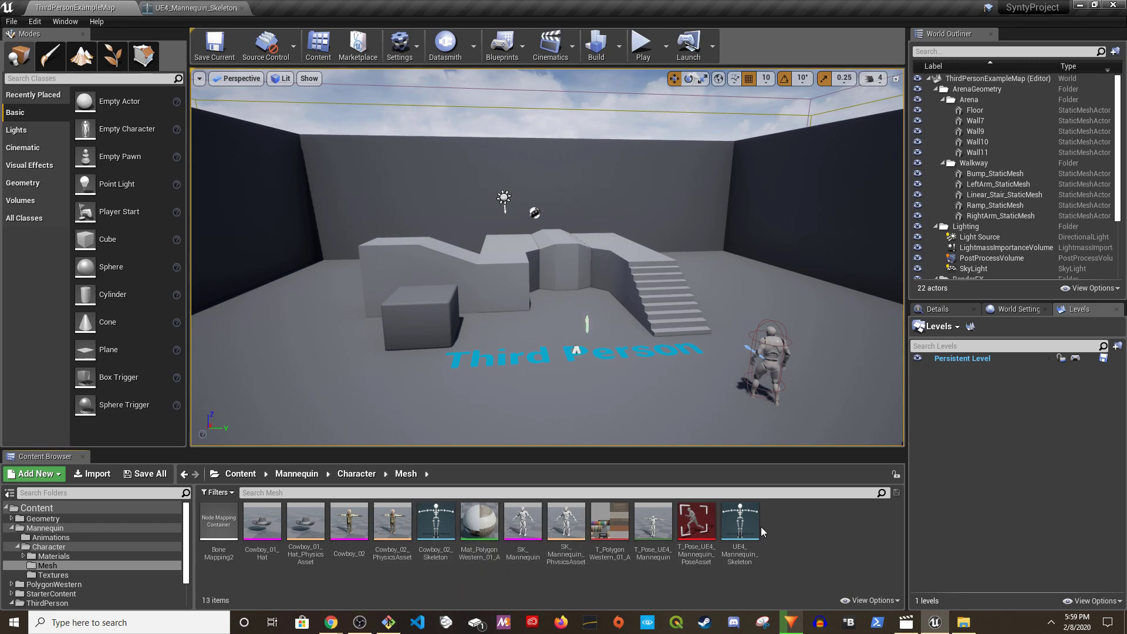
pyautogui.doubleClick(441, 522)
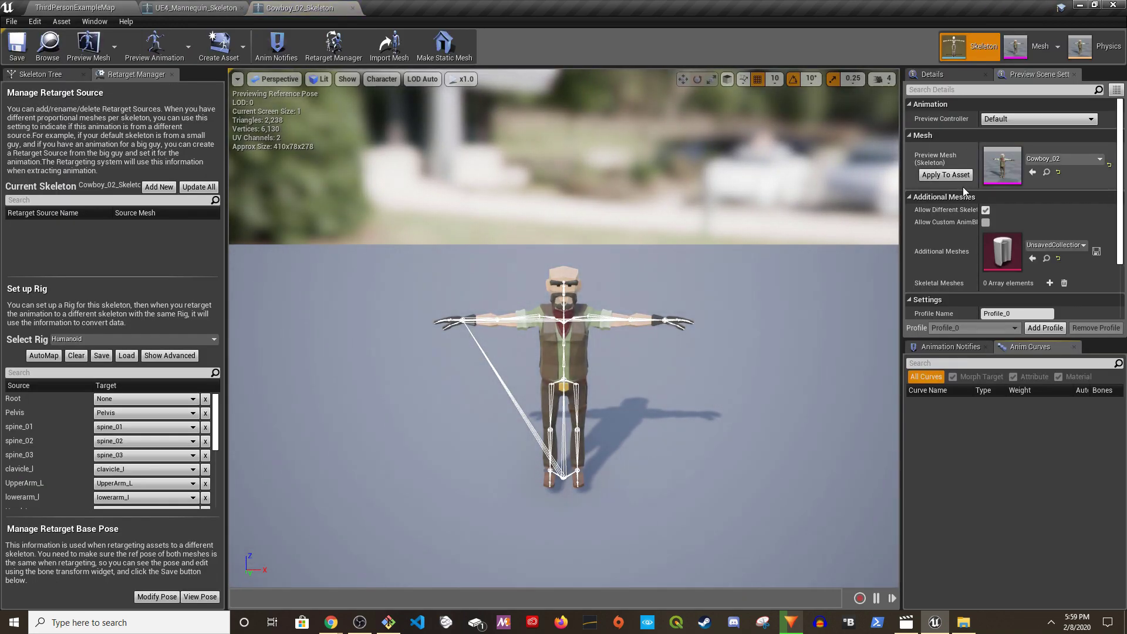
pyautogui.click(950, 176)
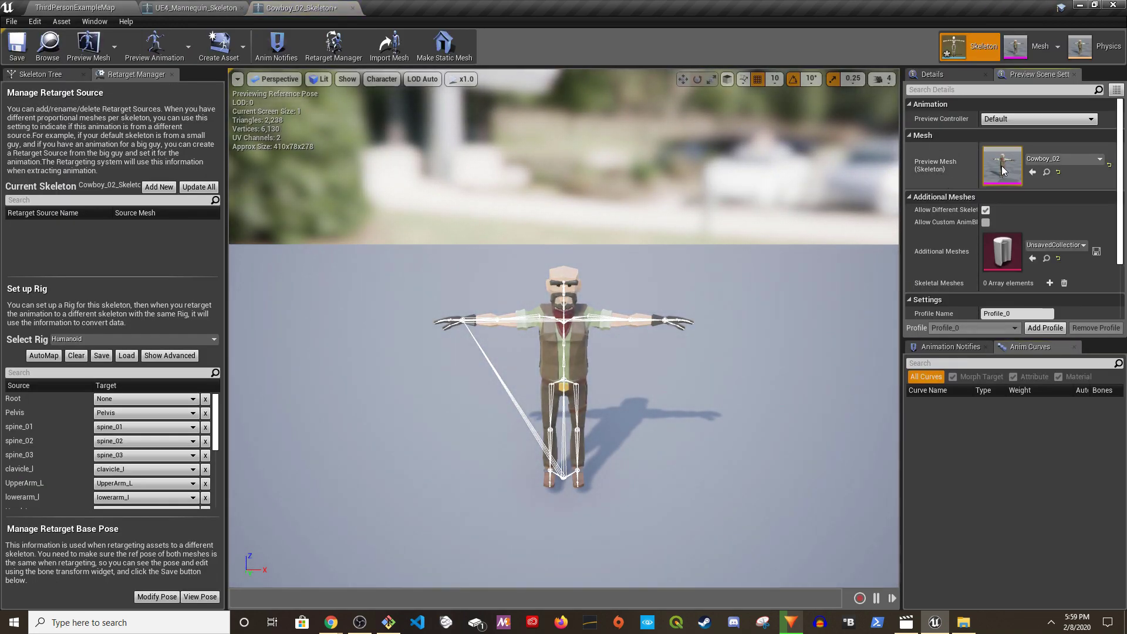
pyautogui.click(16, 53)
pyautogui.click(91, 7)
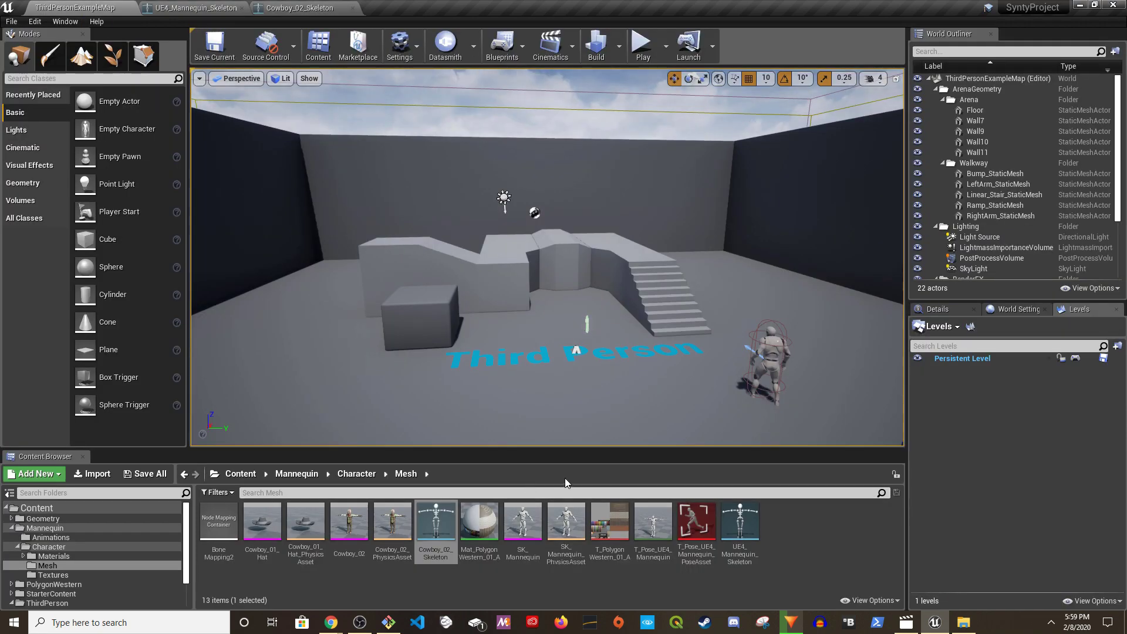
# Duplicate and retarget the UE4_Mannequin_Skeleton animation assets onto Cowboy_02_Skeleton
pyautogui.click(735, 522)
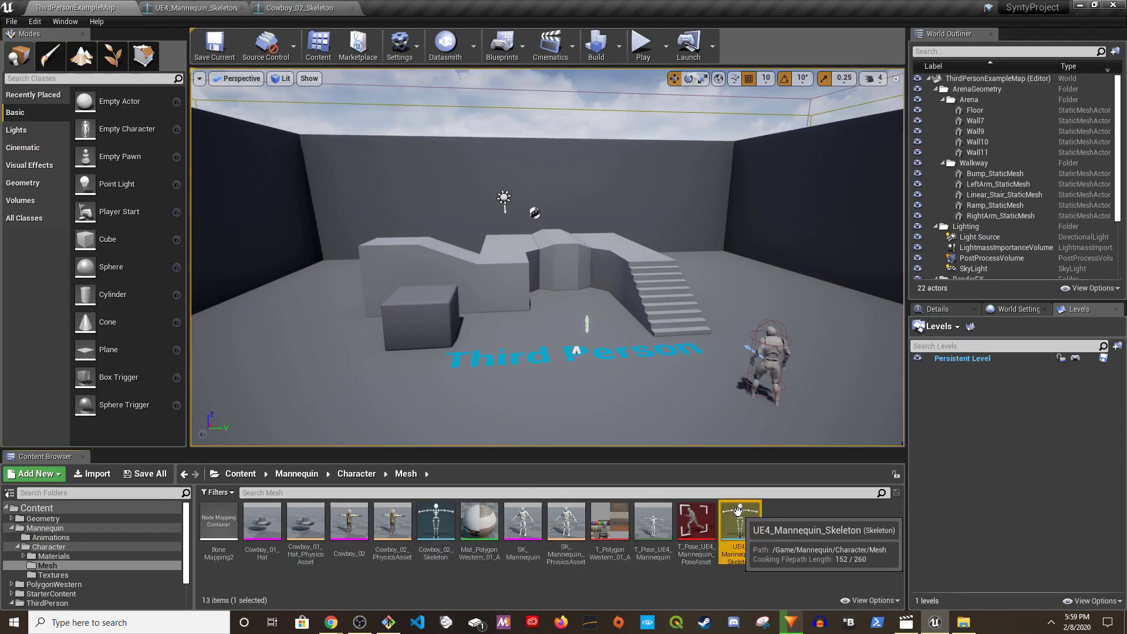
pyautogui.rightClick(738, 510)
pyautogui.click(796, 248)
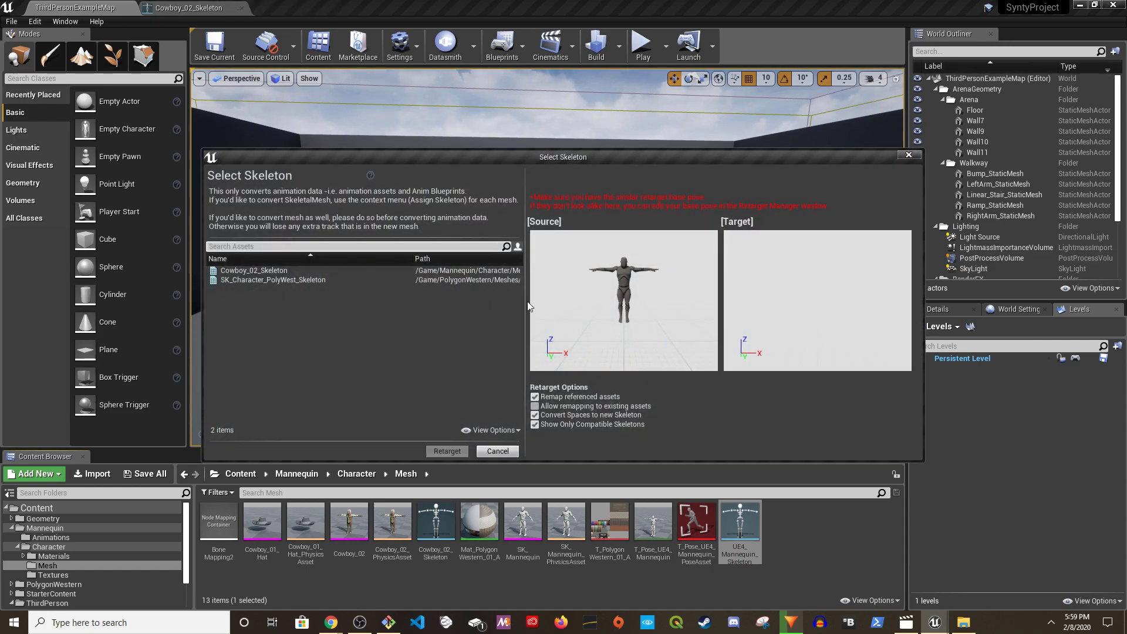
pyautogui.click(471, 271)
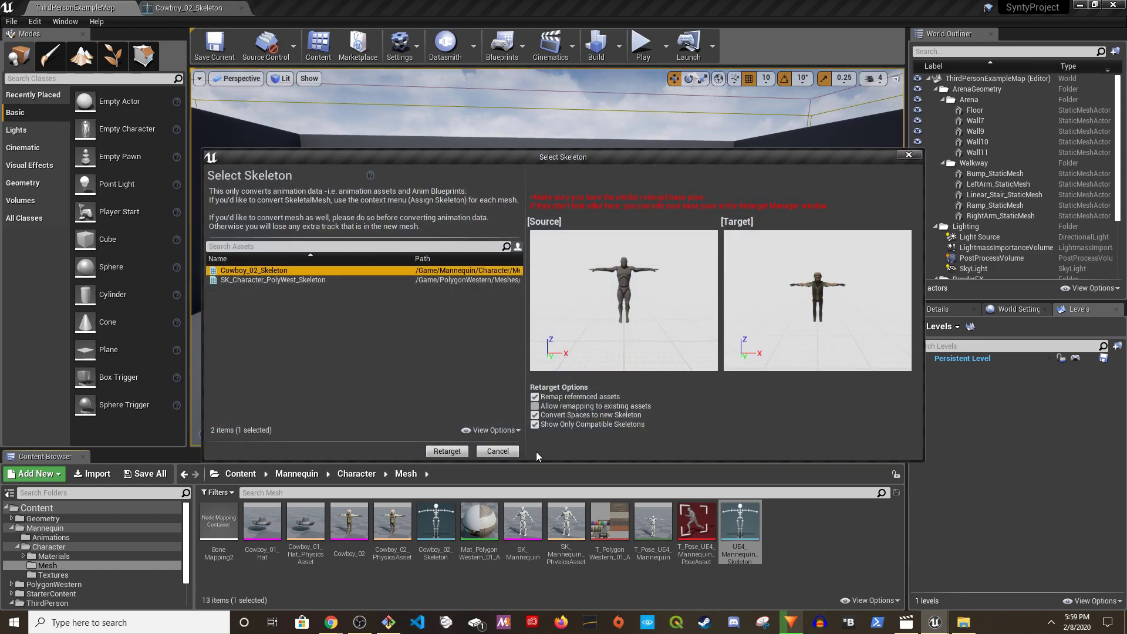
pyautogui.click(445, 451)
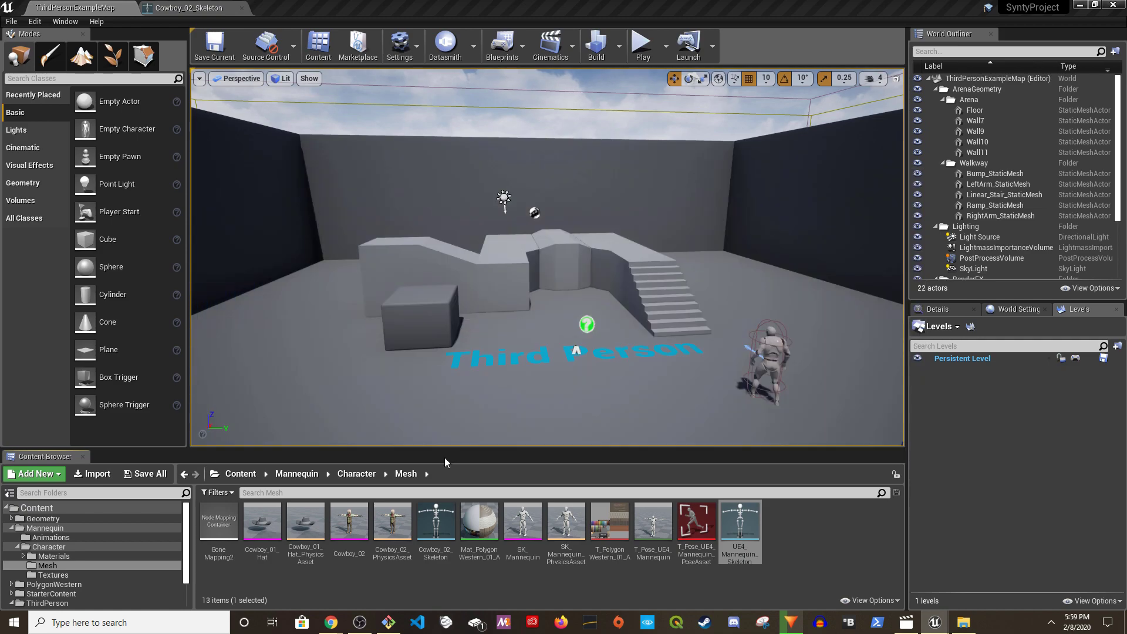
# Save the retargeted assets and open the ThirdPersonBP/Blueprints/ThirdPersonCharacter blueprint
pyautogui.click(668, 423)
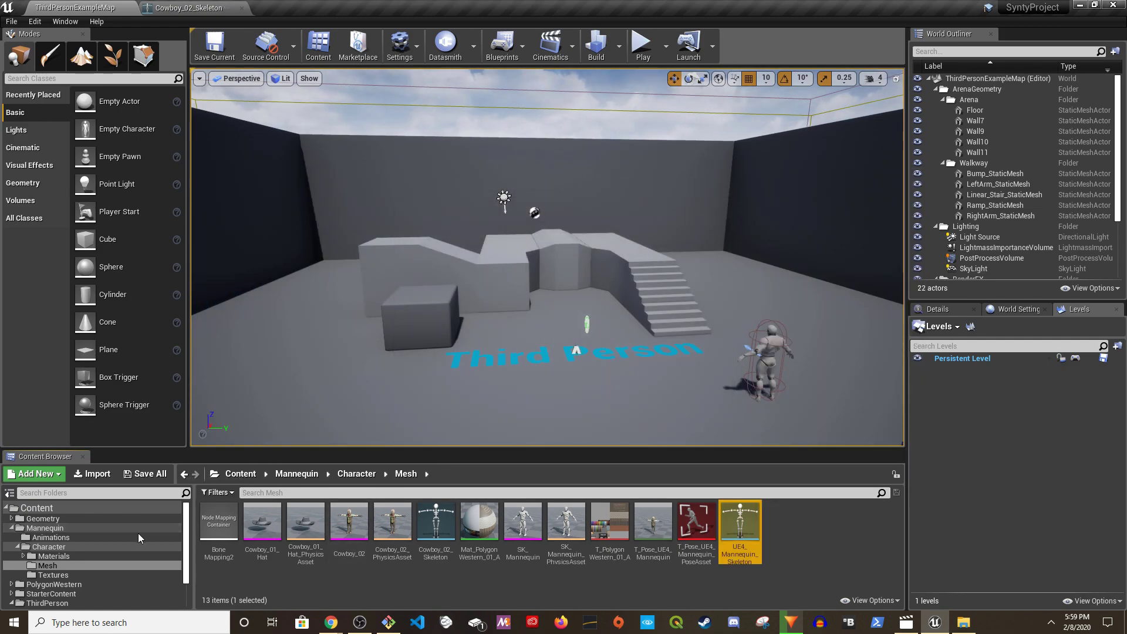
pyautogui.scroll(-2, 126, 534)
pyautogui.click(75, 584)
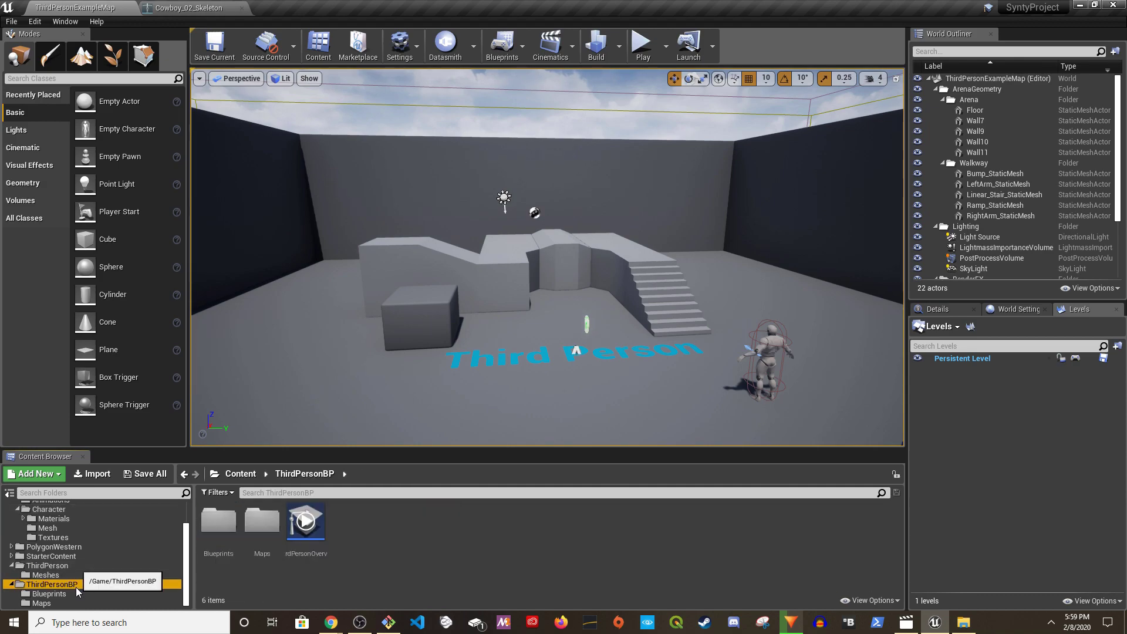
pyautogui.doubleClick(218, 521)
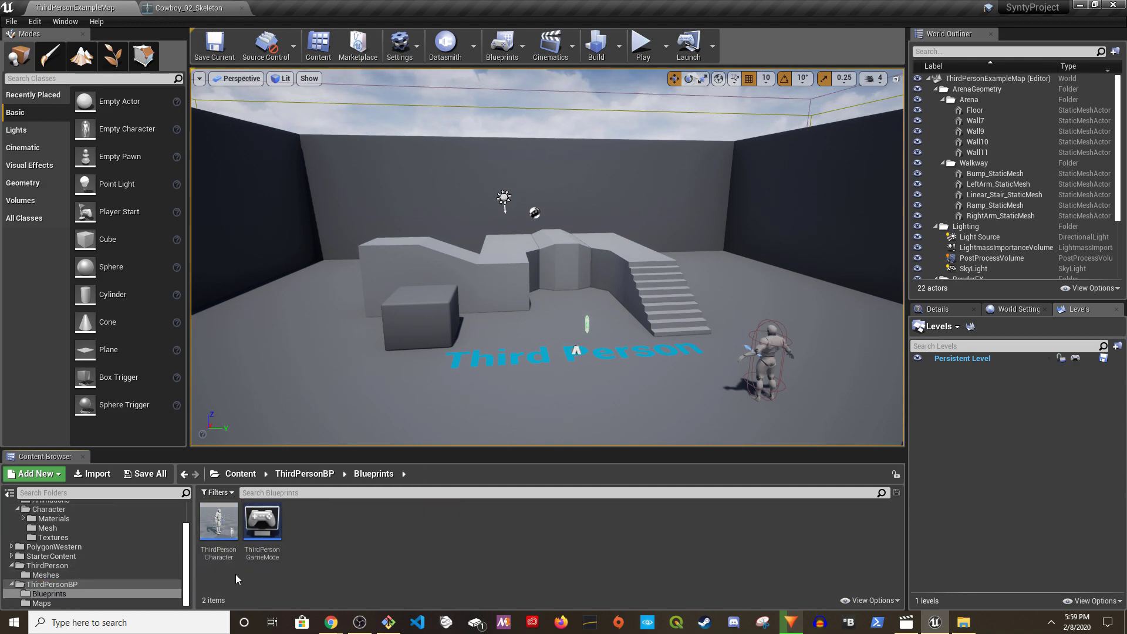
pyautogui.doubleClick(218, 526)
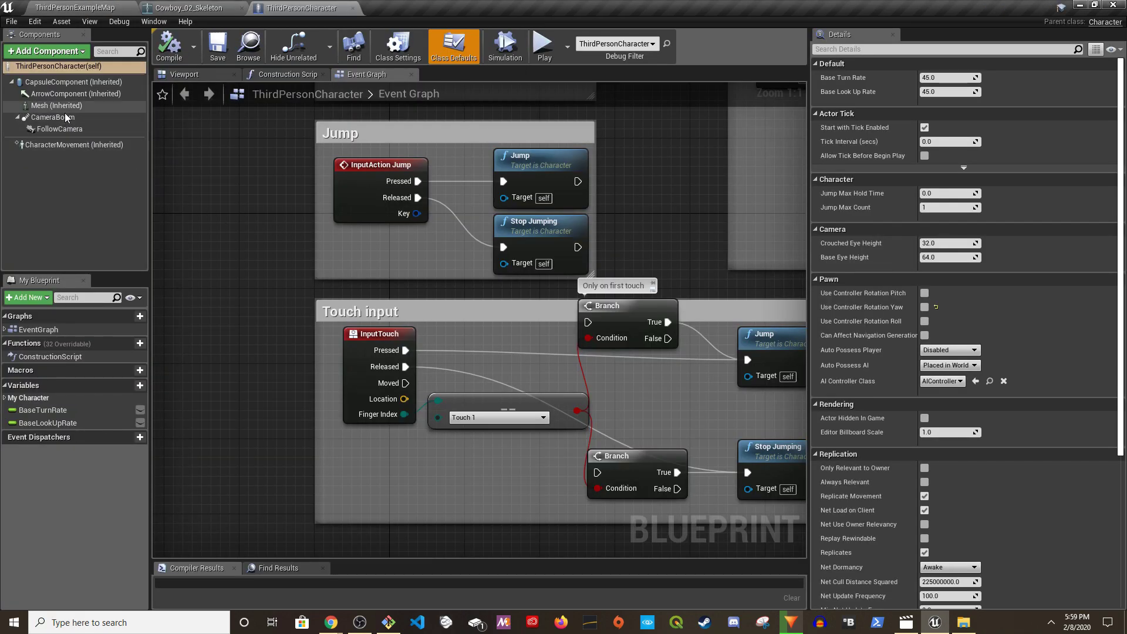
# Set the Mesh component's Skeletal Mesh to Cowboy_02 and compile the blueprint
pyautogui.click(64, 107)
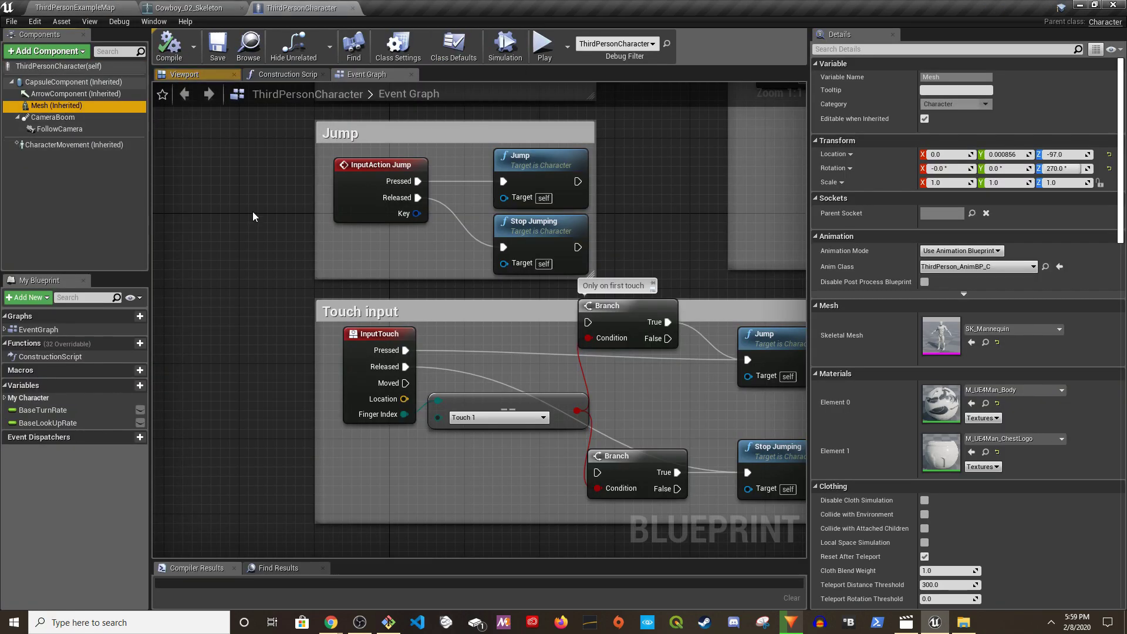
pyautogui.click(1003, 325)
pyautogui.write('cowboy')
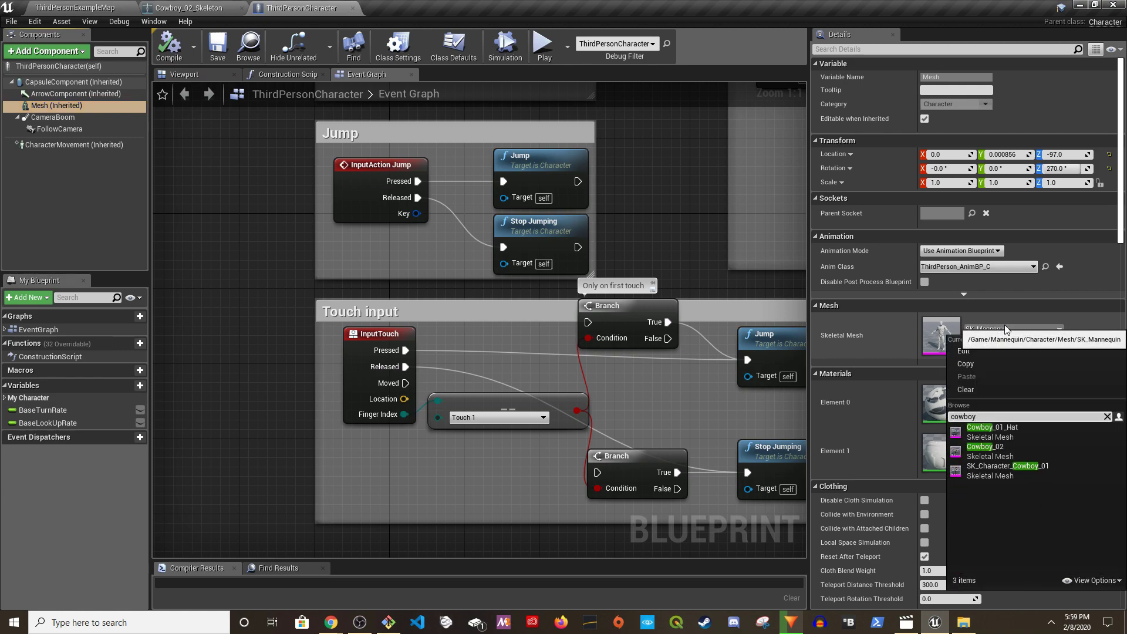
pyautogui.click(985, 447)
pyautogui.click(206, 74)
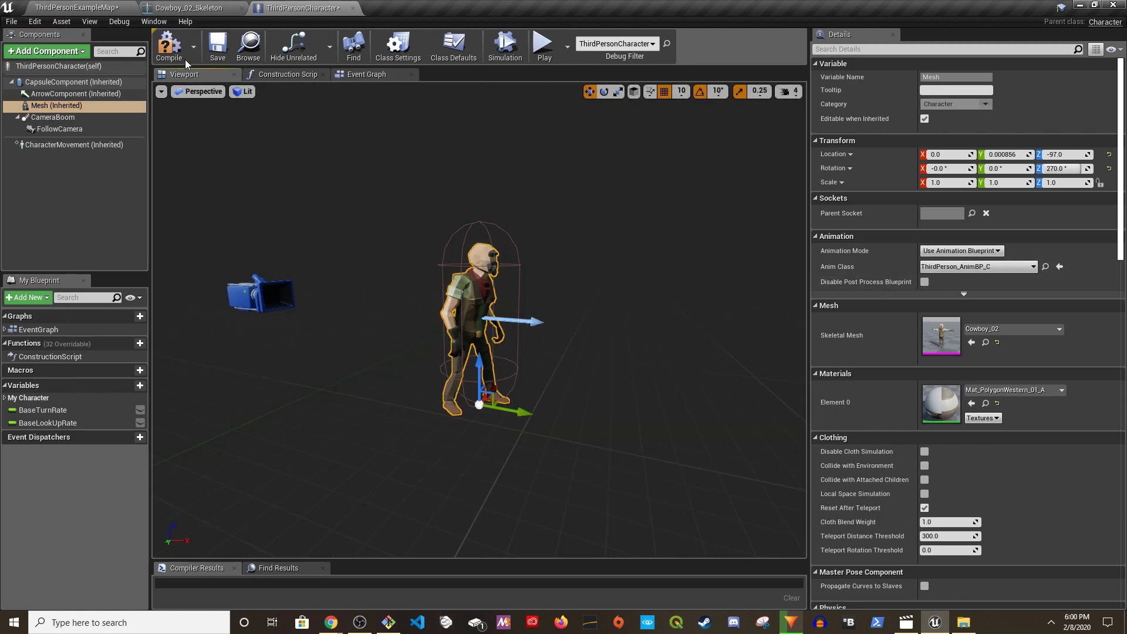
pyautogui.click(343, 290)
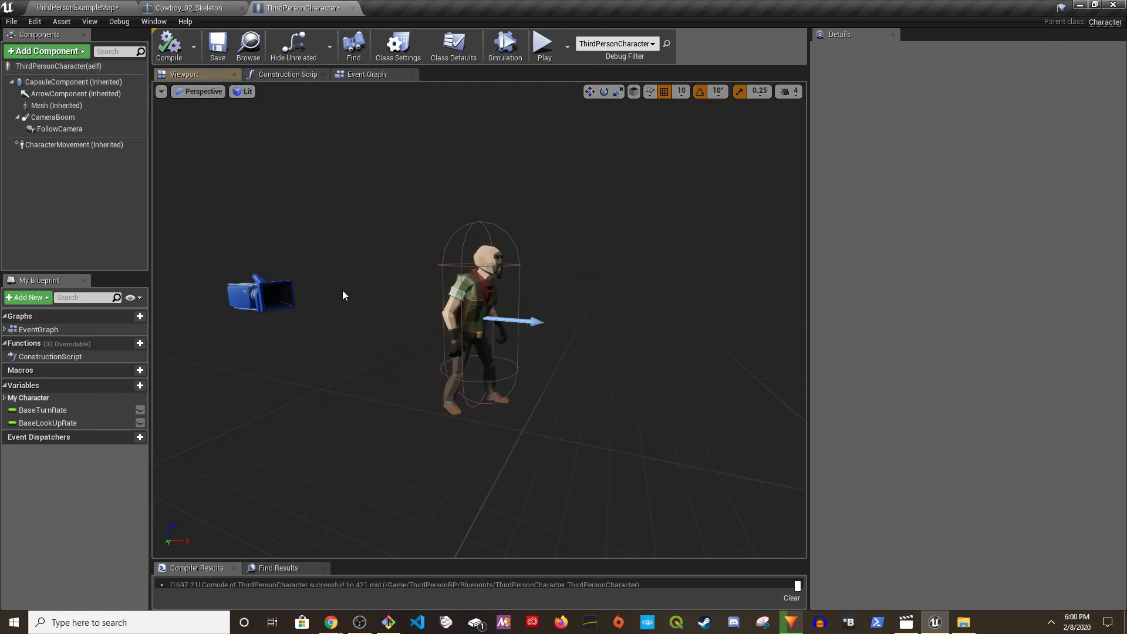
# Play the example map fullscreen, running the cowboy across the floor and up the stairs, then exit
pyautogui.click(76, 8)
pyautogui.hotkey('alt', 'p')
pyautogui.press('w')
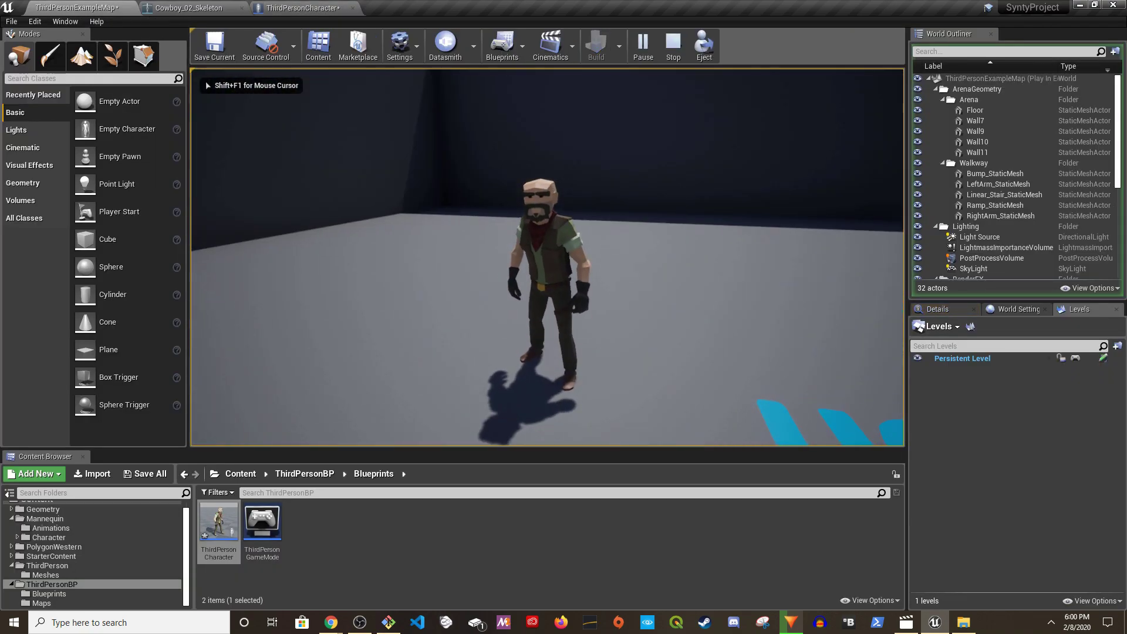
pyautogui.press('F11')
pyautogui.press('w')
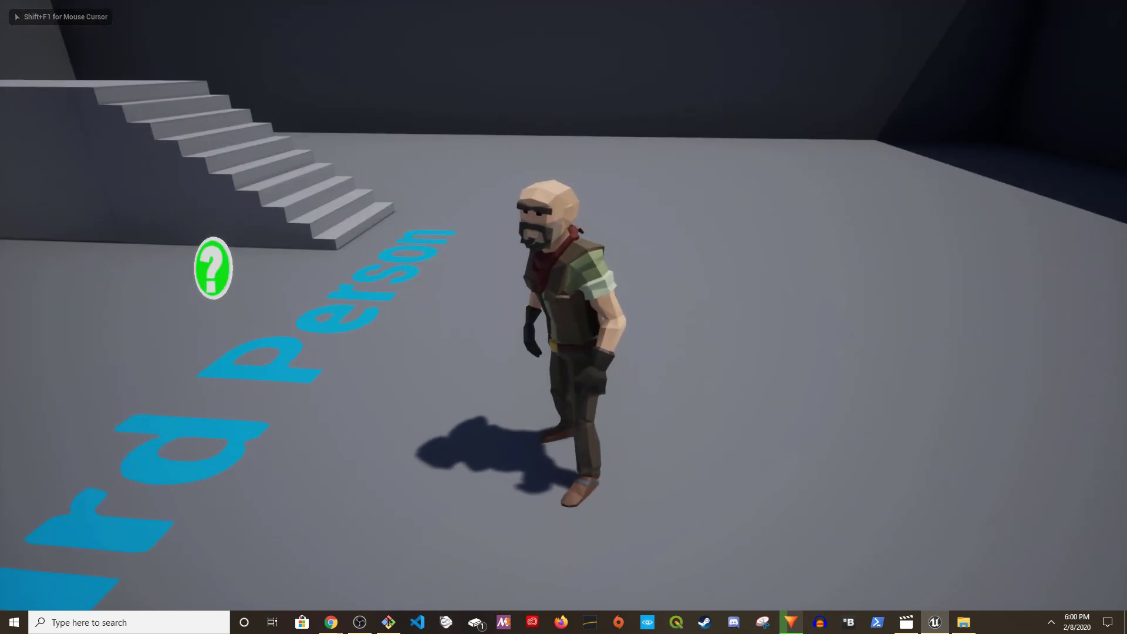
pyautogui.press('w')
pyautogui.press('w')
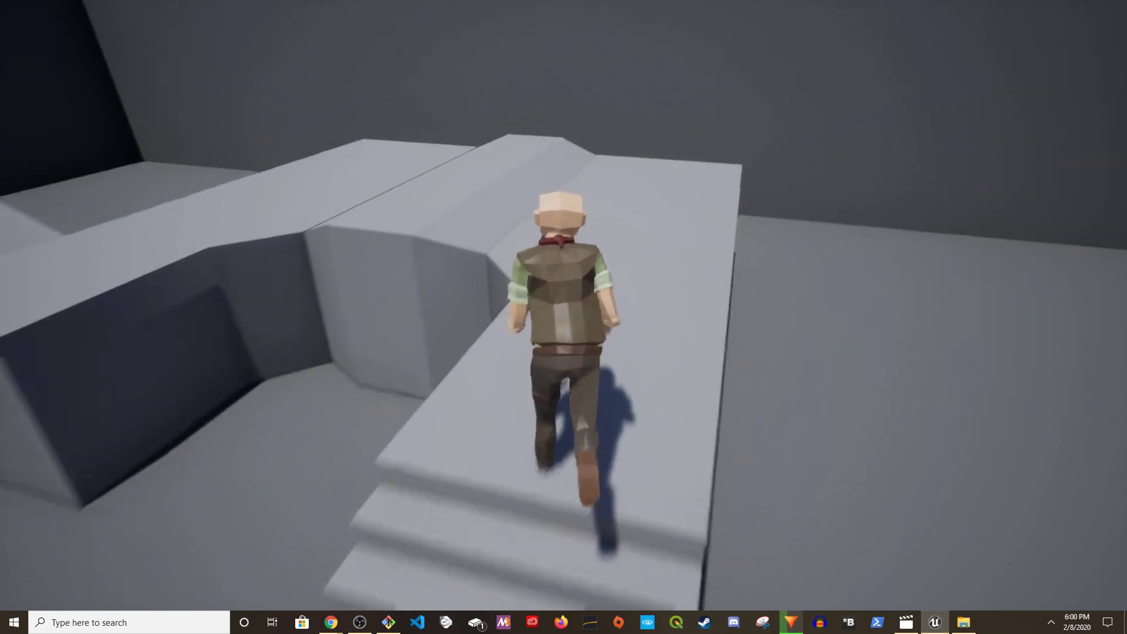
pyautogui.press('w')
pyautogui.press('w')
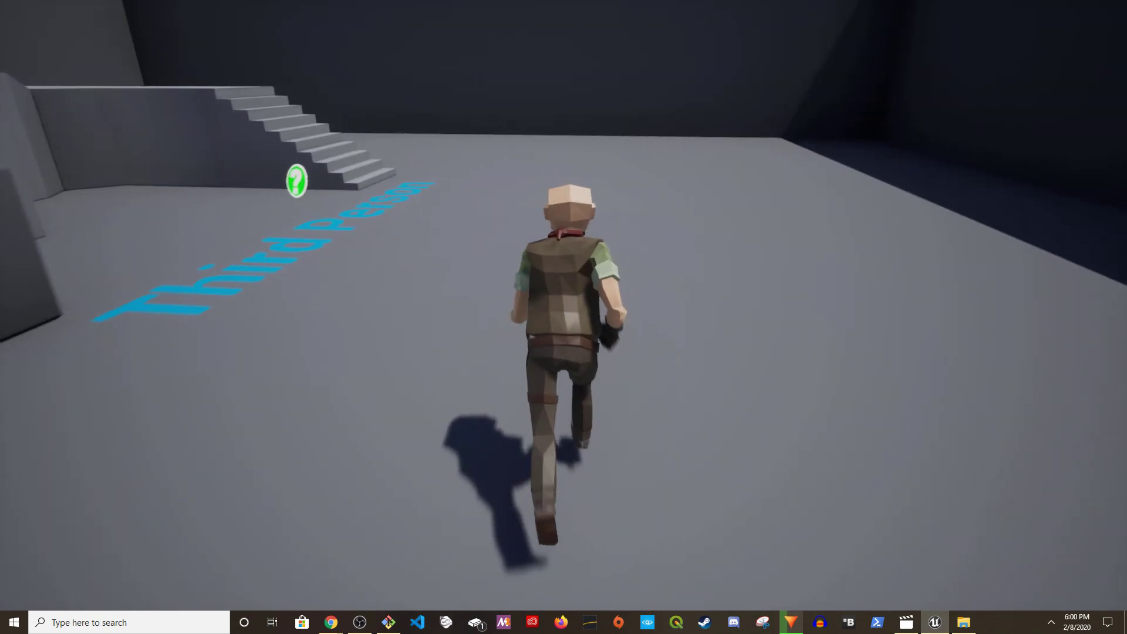
pyautogui.press('w')
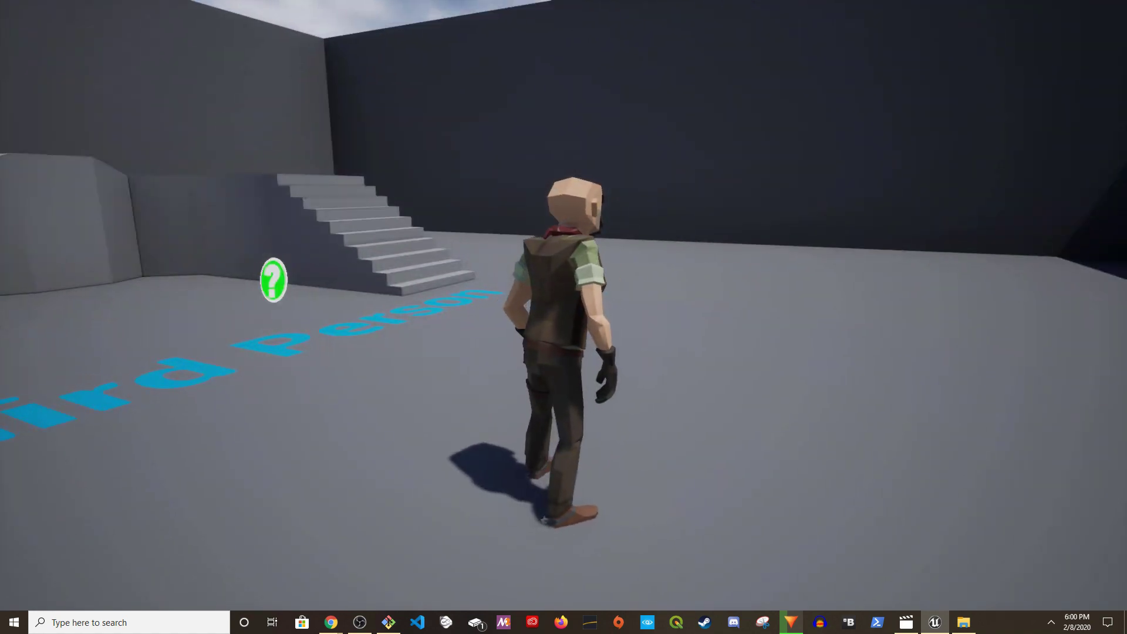
pyautogui.press('Escape')
# Add a Skeletal Mesh component named Hat under the character's Mesh
pyautogui.doubleClick(219, 530)
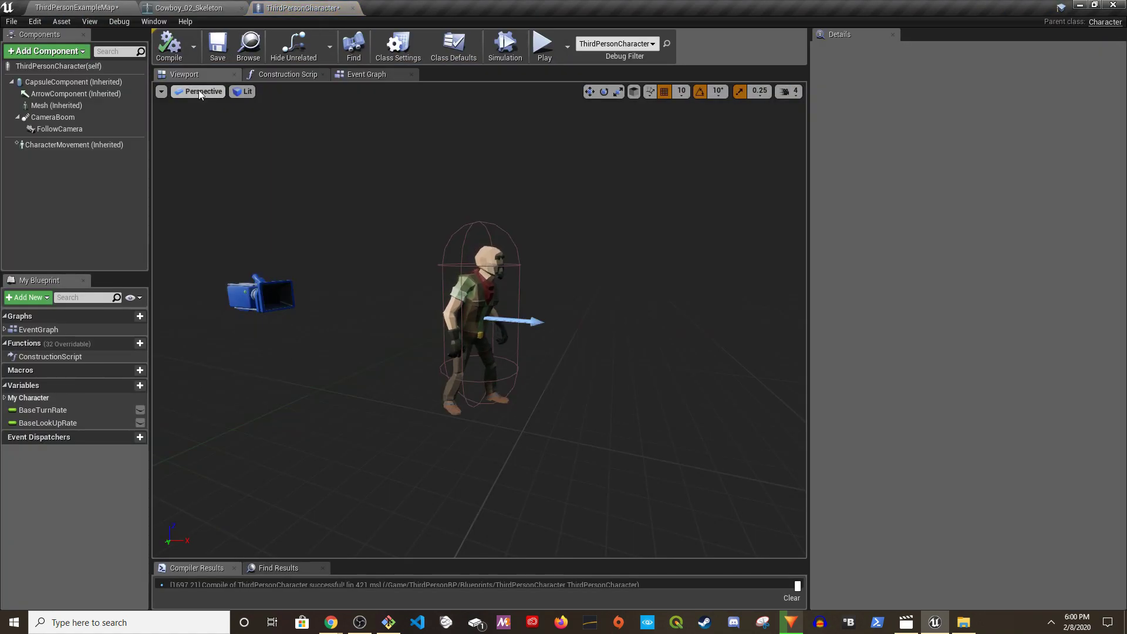
pyautogui.click(57, 105)
pyautogui.click(47, 51)
pyautogui.write('skelet')
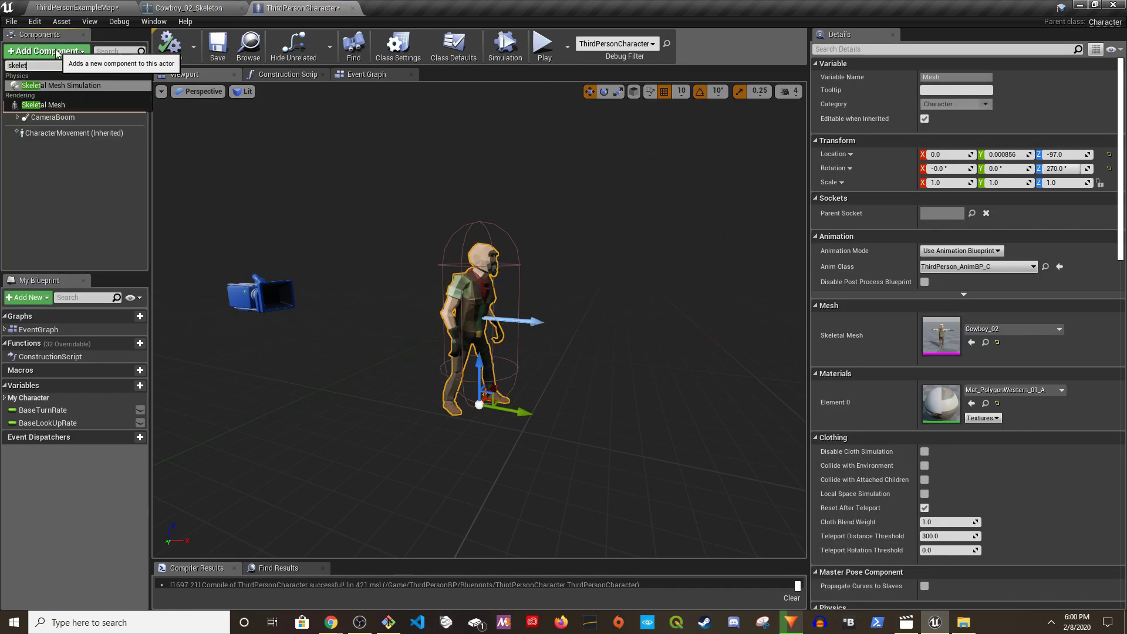
pyautogui.click(60, 107)
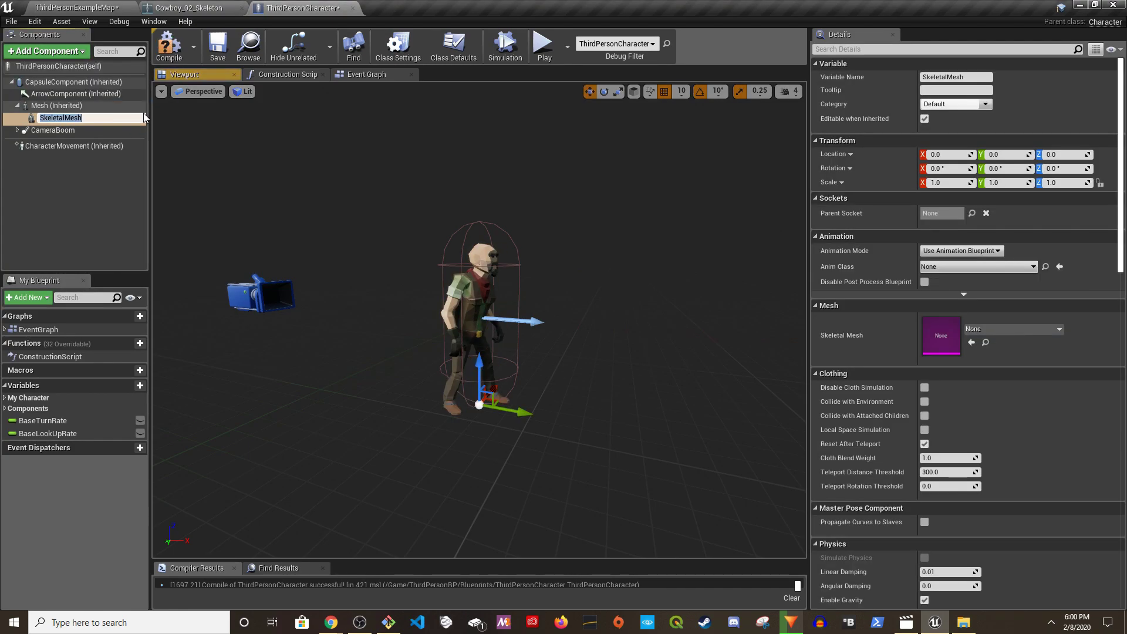
pyautogui.press('Return')
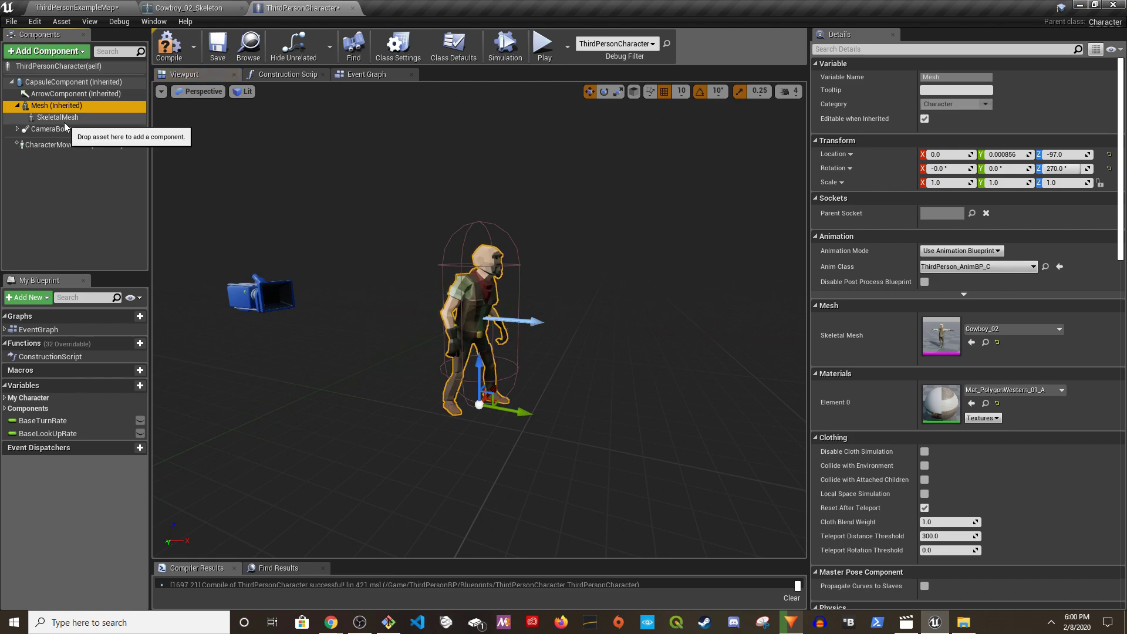
pyautogui.write('Hat')
pyautogui.press('Return')
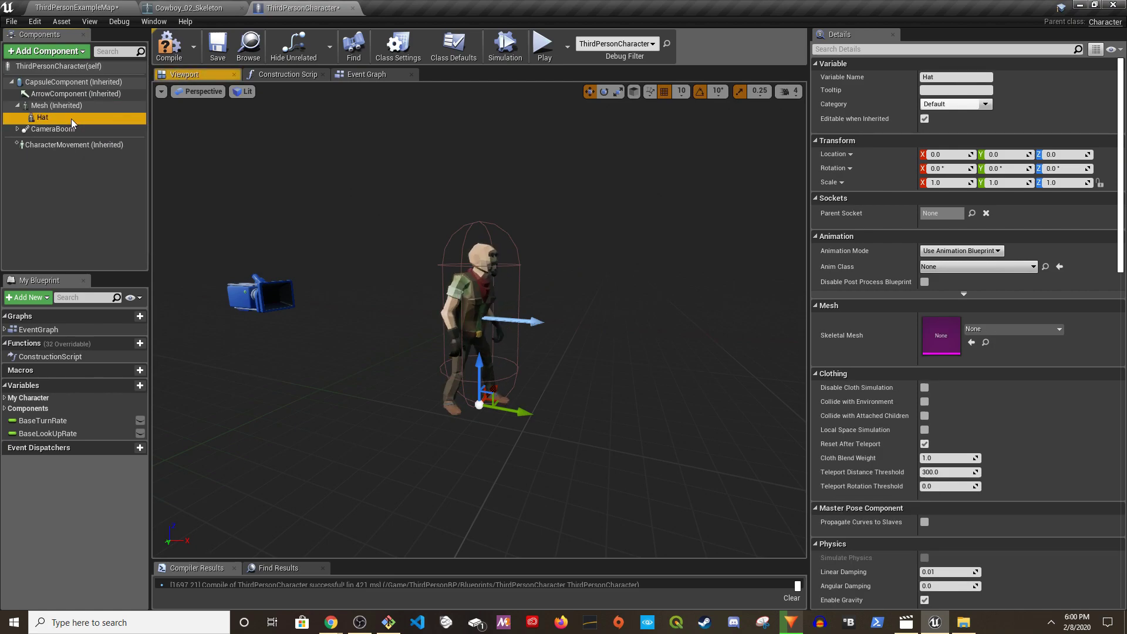
# Attach the Hat component to the head bone as its Parent Socket
pyautogui.click(972, 214)
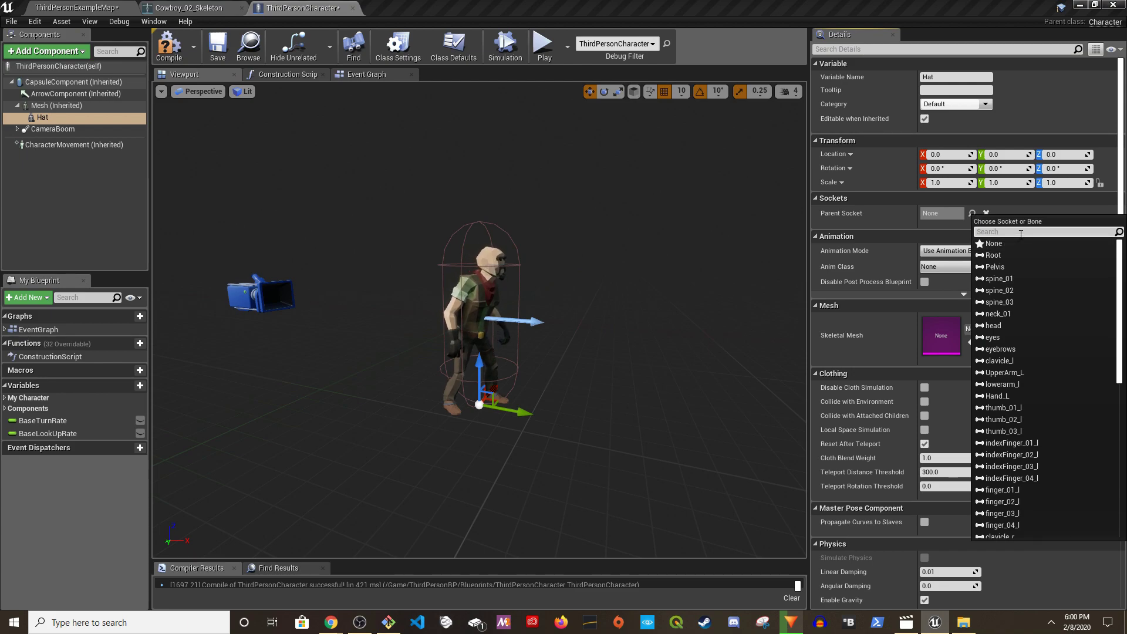
pyautogui.click(994, 326)
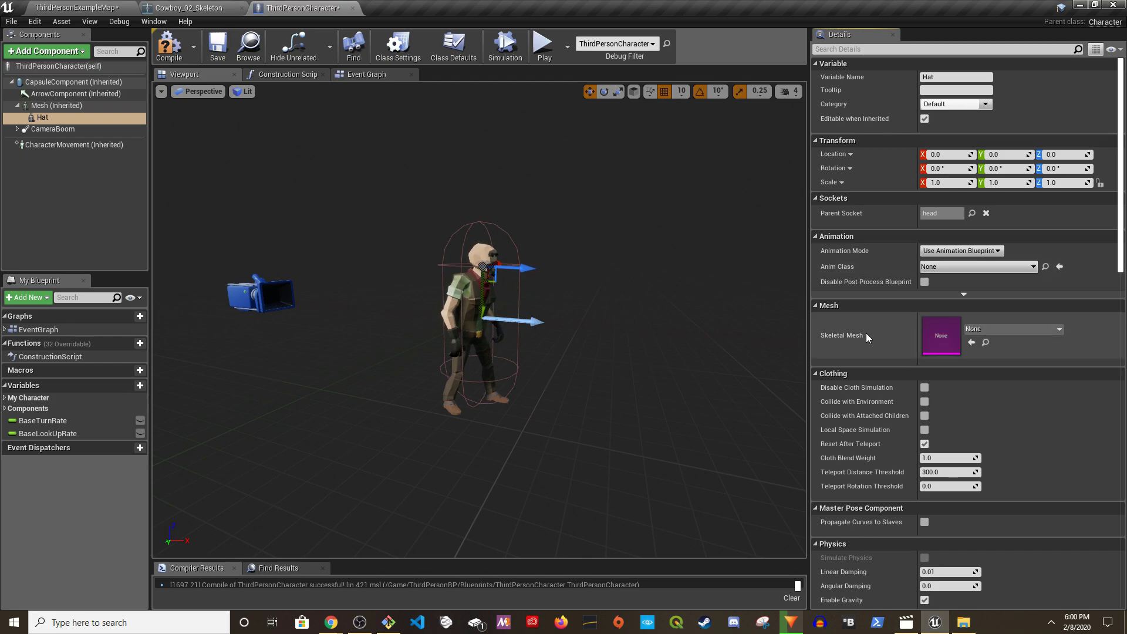
pyautogui.click(1012, 330)
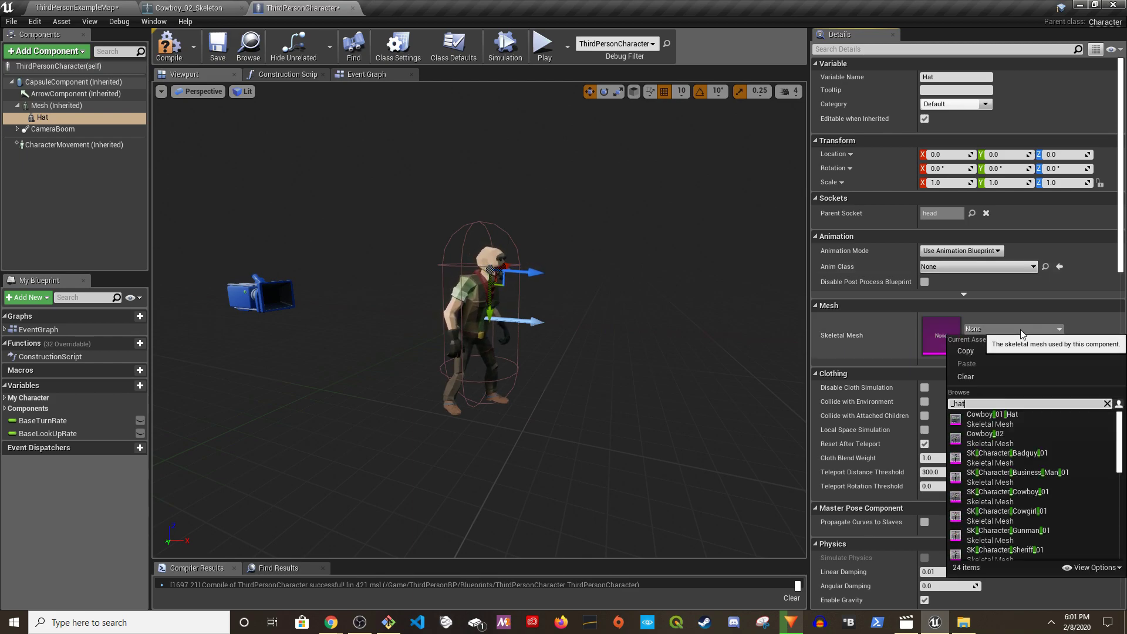
# Assign Cowboy_01_Hat to the Hat, rotate it -90° on X, and move it onto the head
pyautogui.write('_hat')
pyautogui.click(1009, 423)
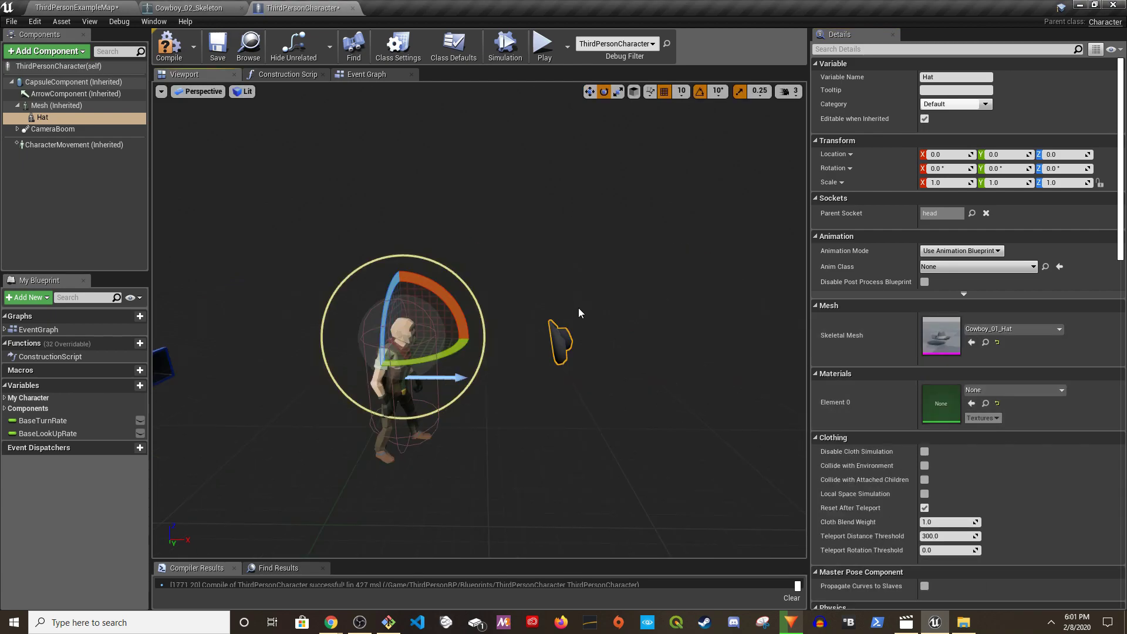
pyautogui.moveTo(449, 296); pyautogui.dragTo(470, 334)
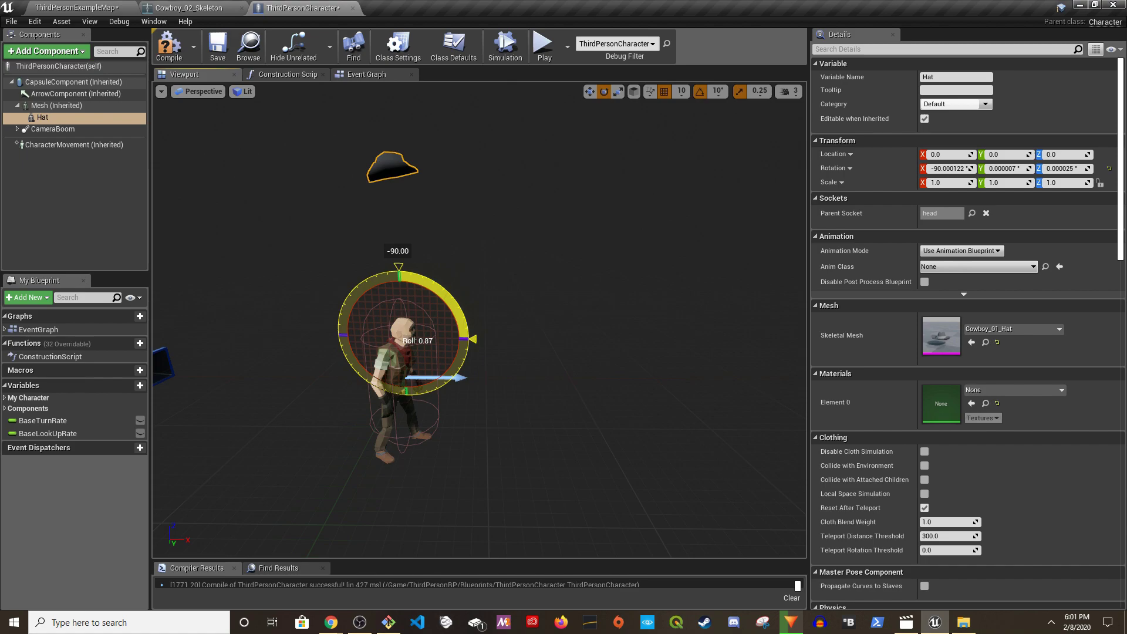
pyautogui.moveTo(442, 295); pyautogui.dragTo(415, 390)
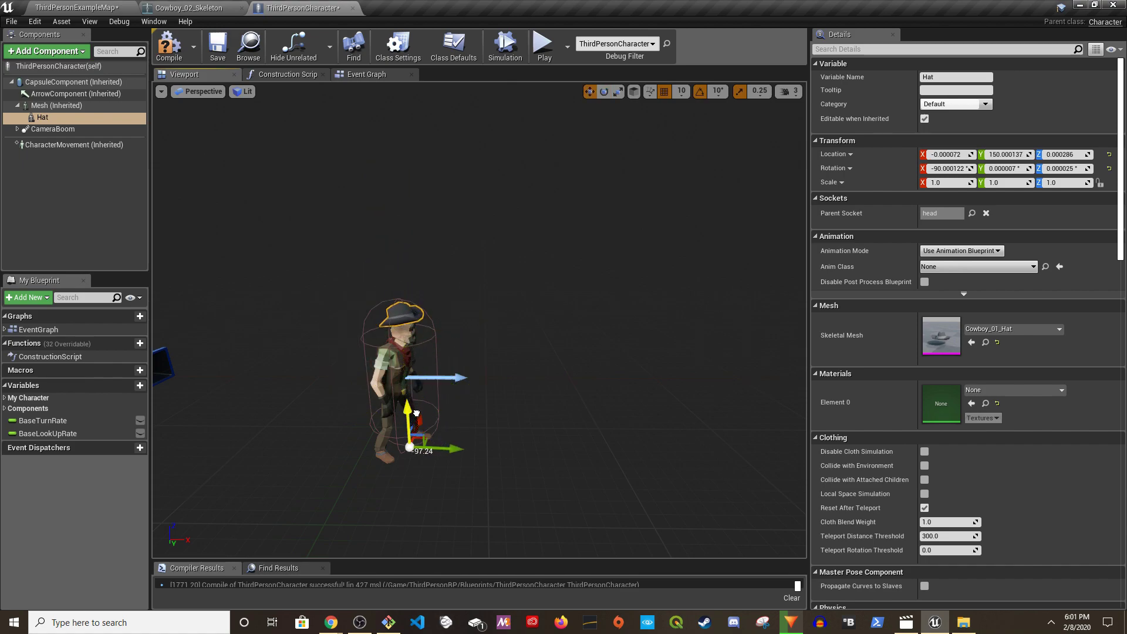
pyautogui.scroll(-10, 416, 413)
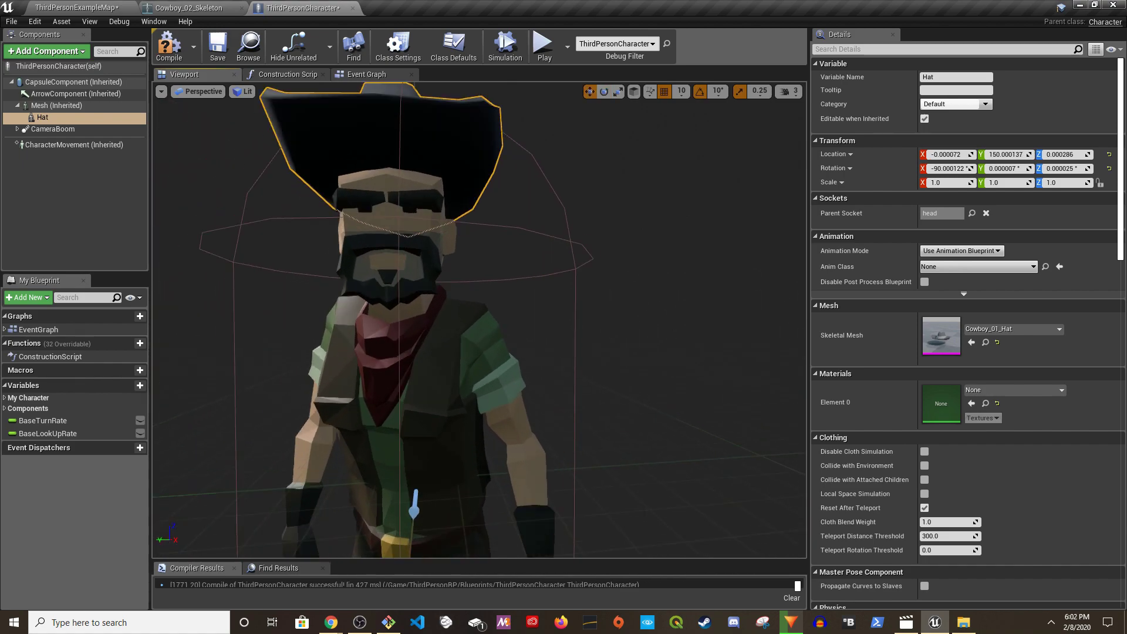
pyautogui.moveTo(503, 382); pyautogui.dragTo(503, 382, button='right')
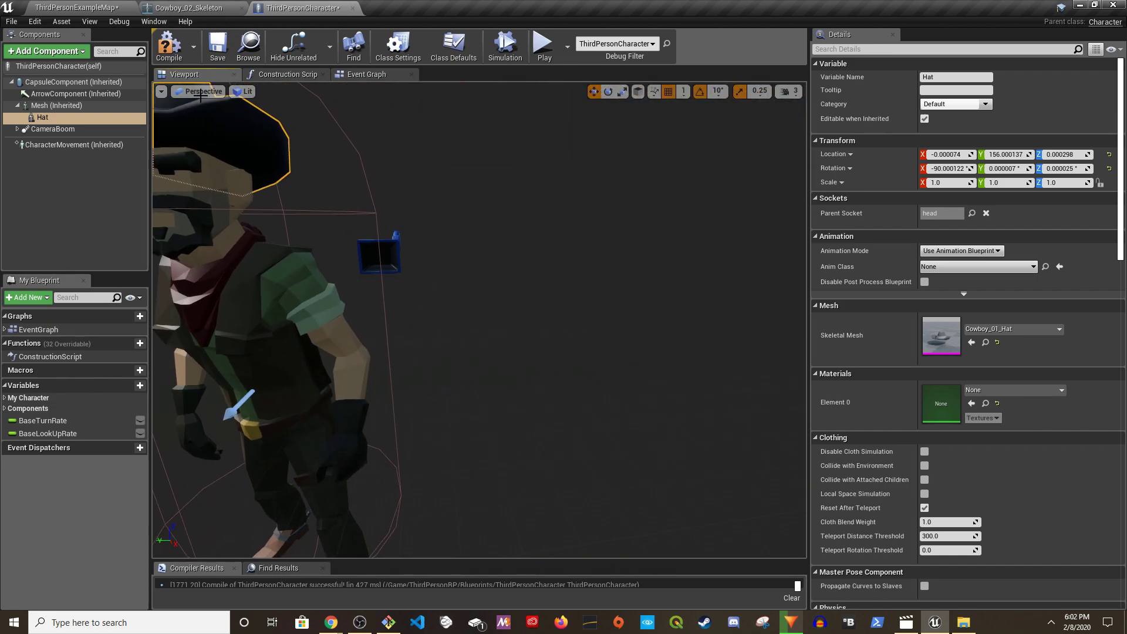